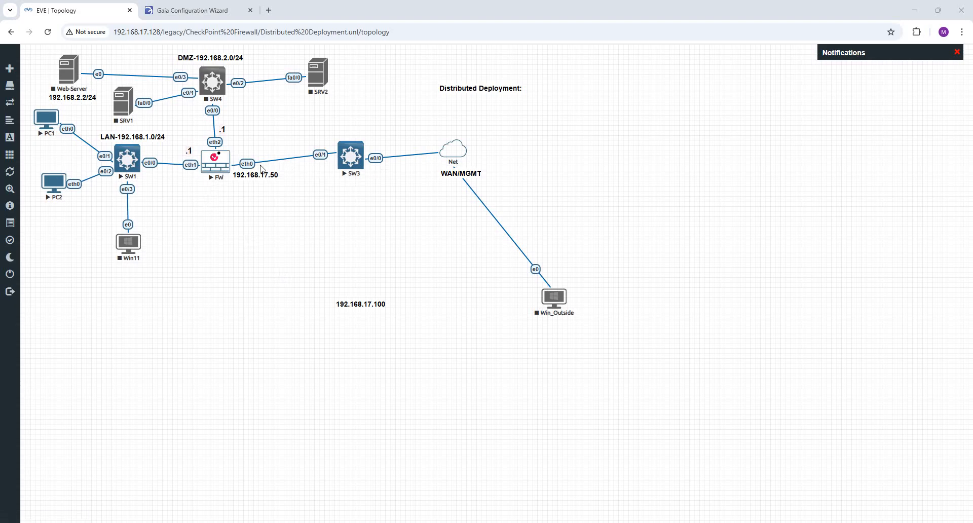
# - Switch to the Gaia Portal and log in as admin with the account password
pyautogui.moveTo(465, 158)
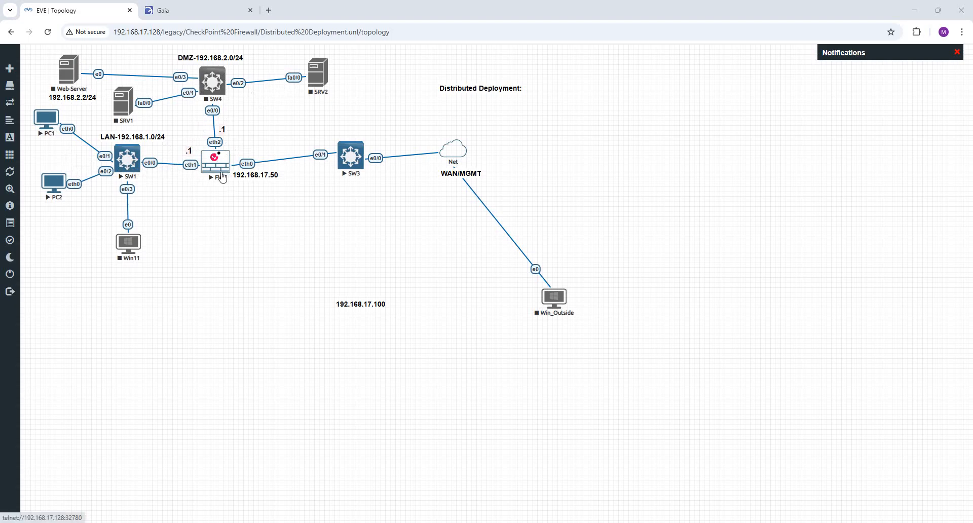
pyautogui.click(197, 11)
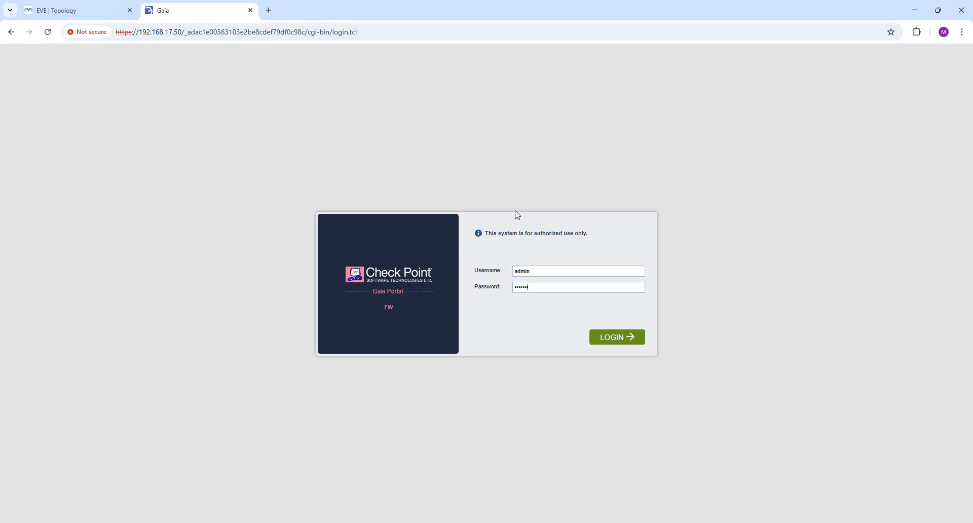
pyautogui.press('Return')
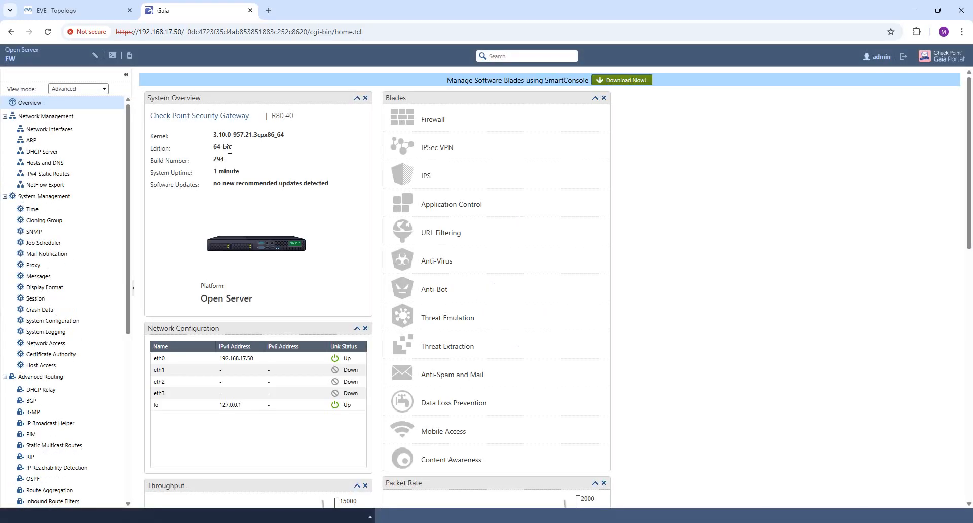
# - View the firewall's network interfaces and compare their addressing with the EVE topology diagram
pyautogui.click(75, 133)
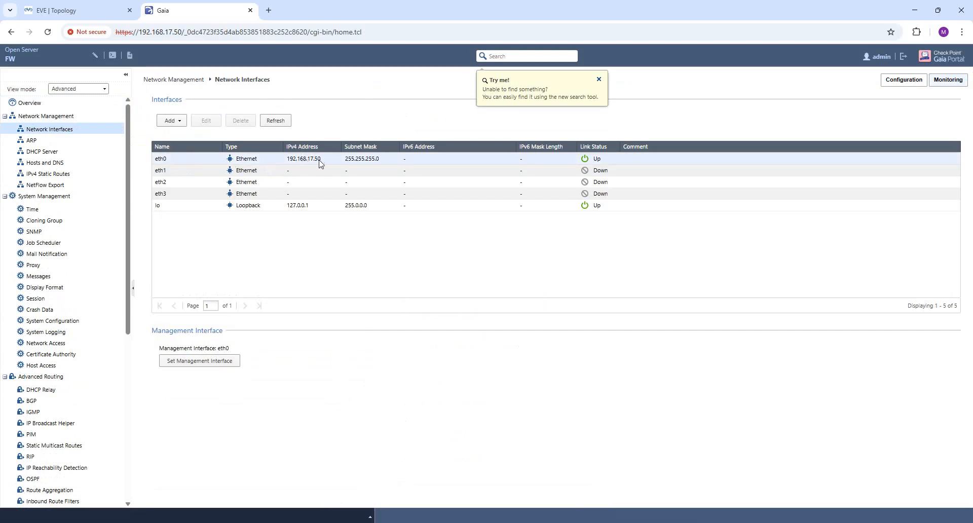
pyautogui.click(94, 10)
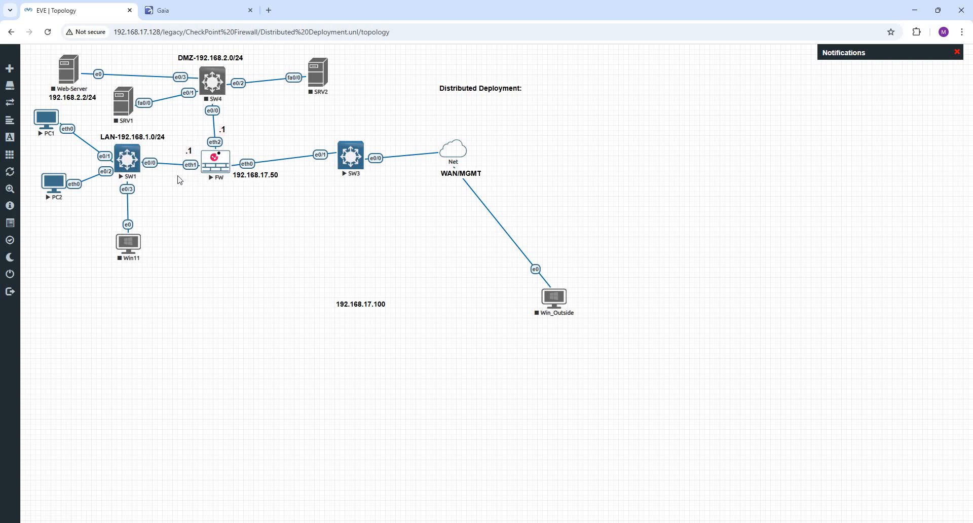
pyautogui.click(188, 8)
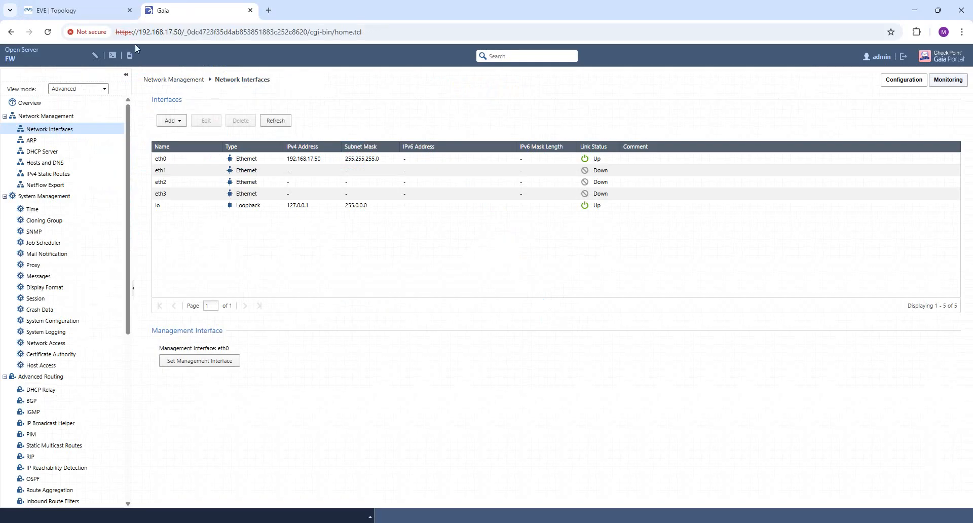
pyautogui.click(32, 4)
pyautogui.click(186, 11)
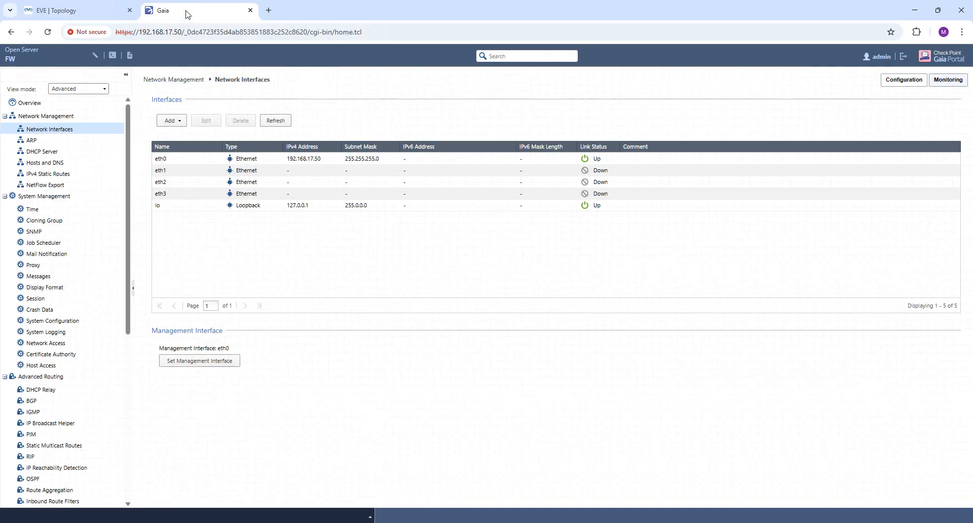
# - Enable interface eth1 with comment LAN, IPv4 address 192.168.1.1 and subnet mask 255.255.255.0
pyautogui.click(235, 172)
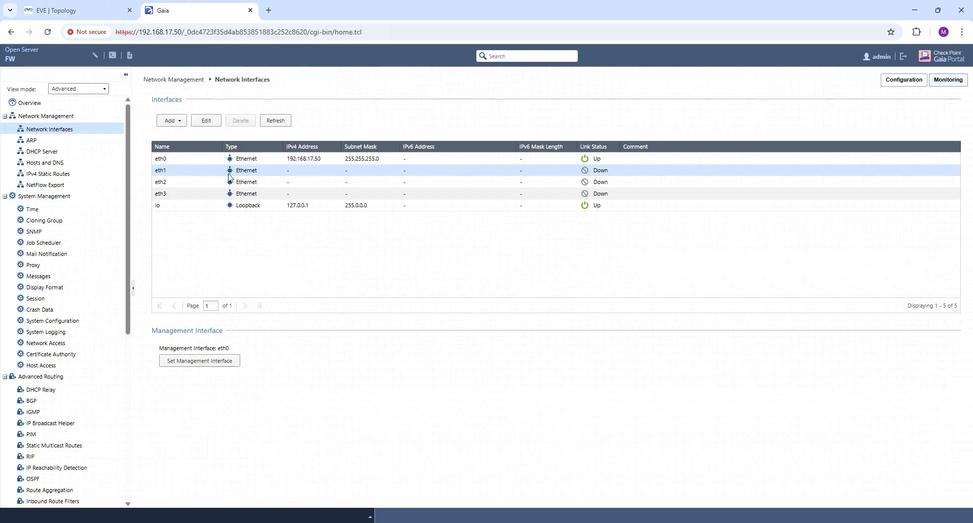
pyautogui.click(213, 124)
pyautogui.click(424, 238)
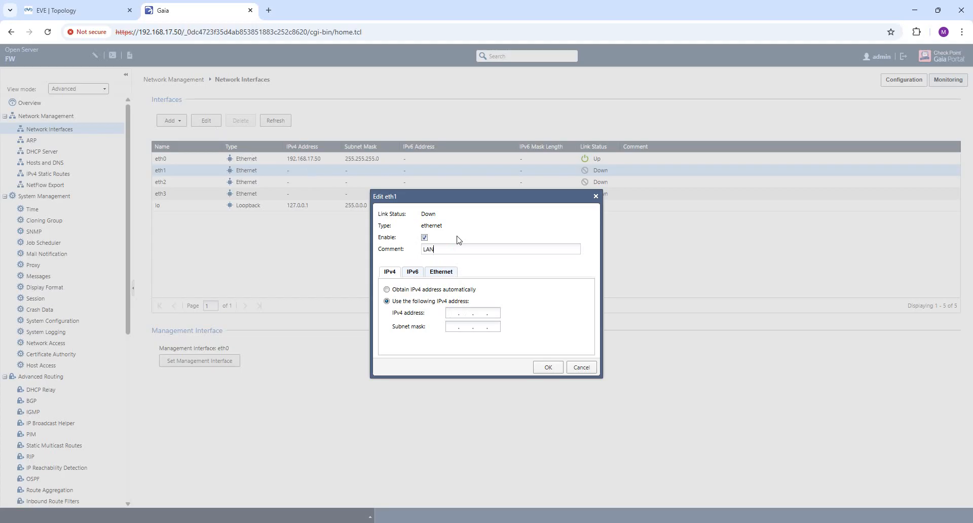
pyautogui.click(453, 314)
pyautogui.write('1')
pyautogui.write('255.255.')
pyautogui.write('255.0')
pyautogui.click(546, 368)
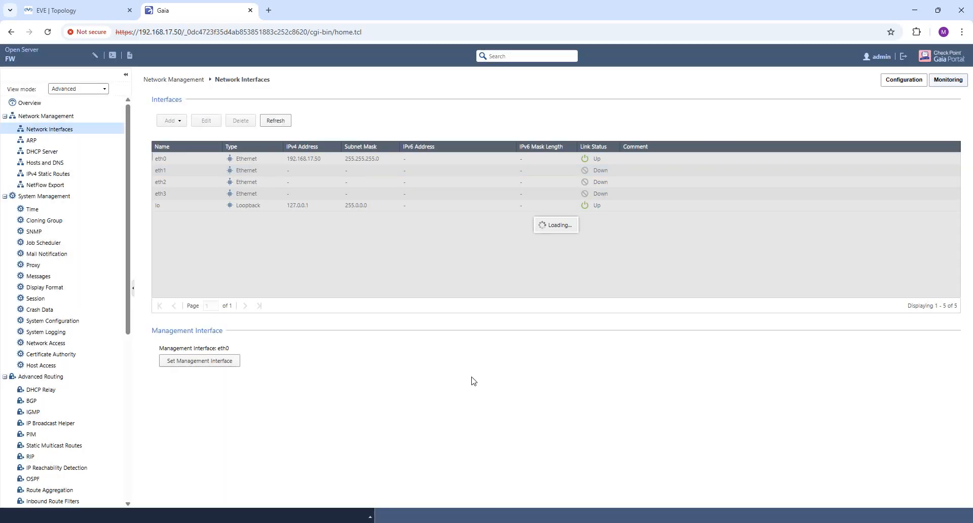
# - Check the firewall's IPv4 static routes against the WAN side of the EVE topology
pyautogui.click(67, 11)
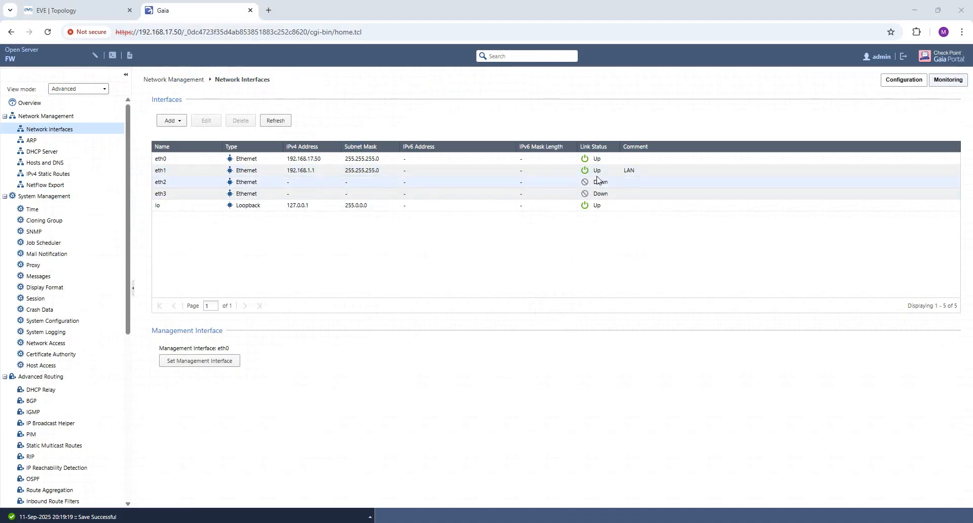
pyautogui.click(78, 176)
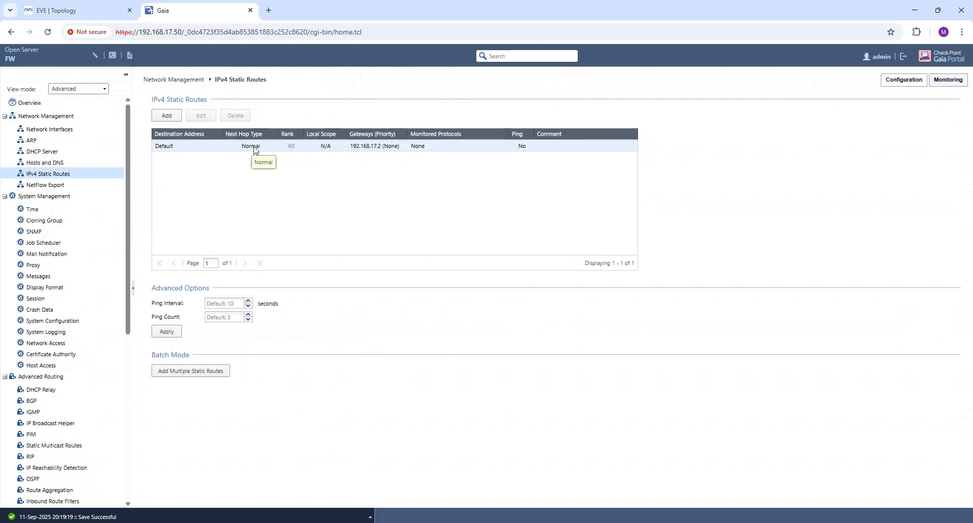
pyautogui.click(76, 10)
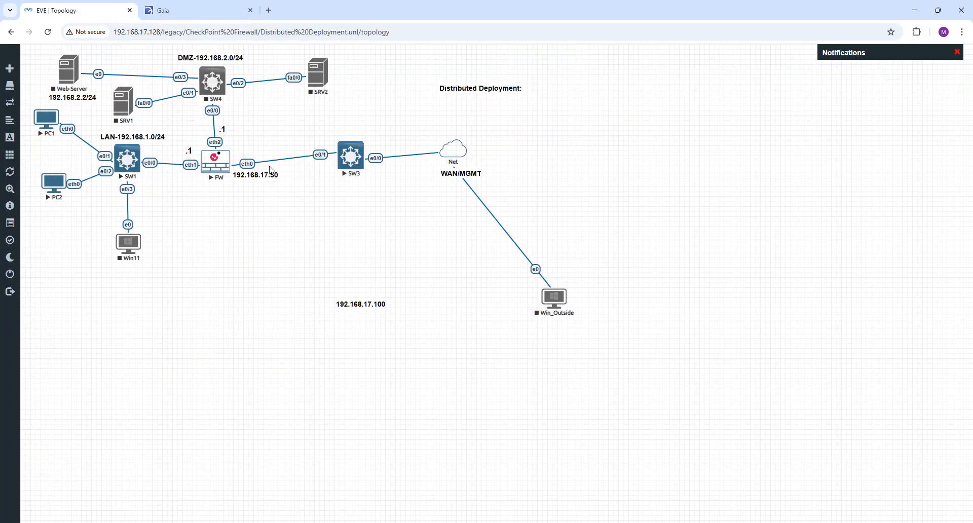
pyautogui.click(159, 7)
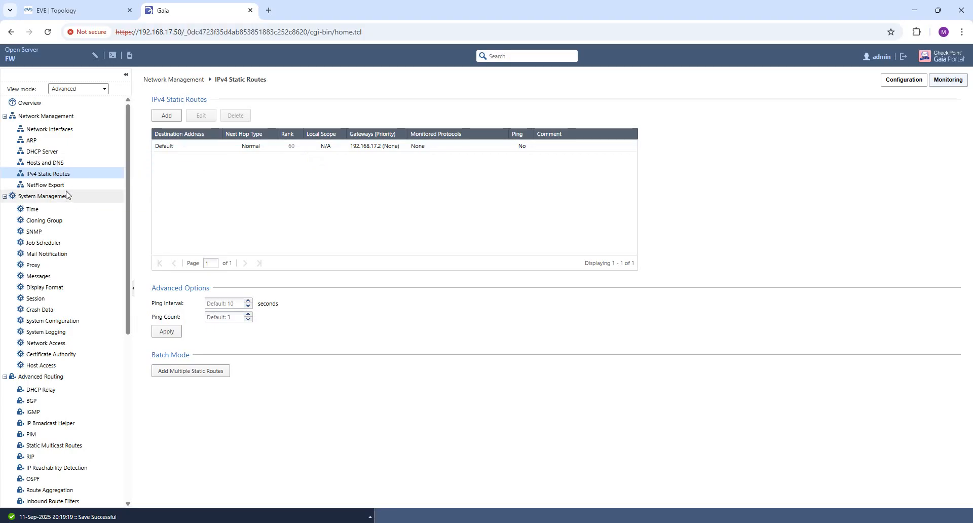
pyautogui.click(83, 12)
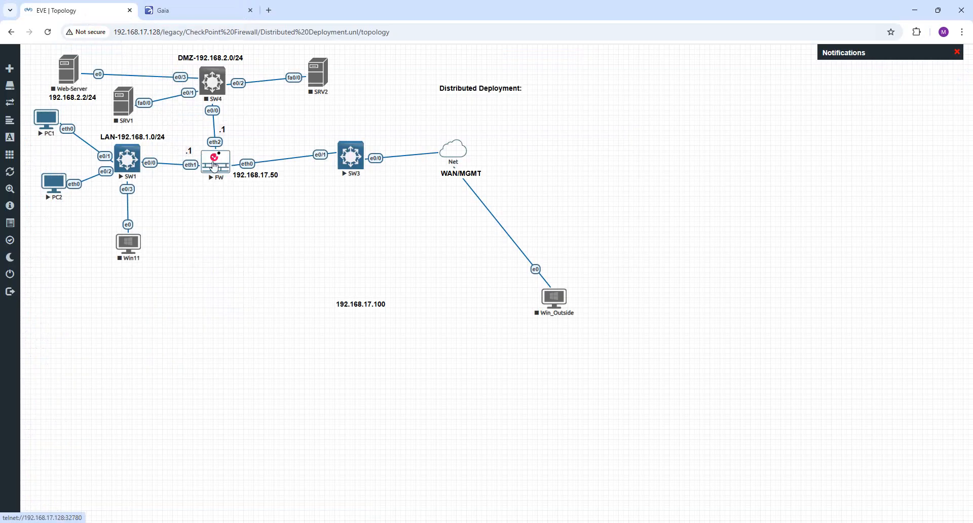
# - Find and launch SmartConsole R80.40 on the local computer
pyautogui.moveTo(138, 522)
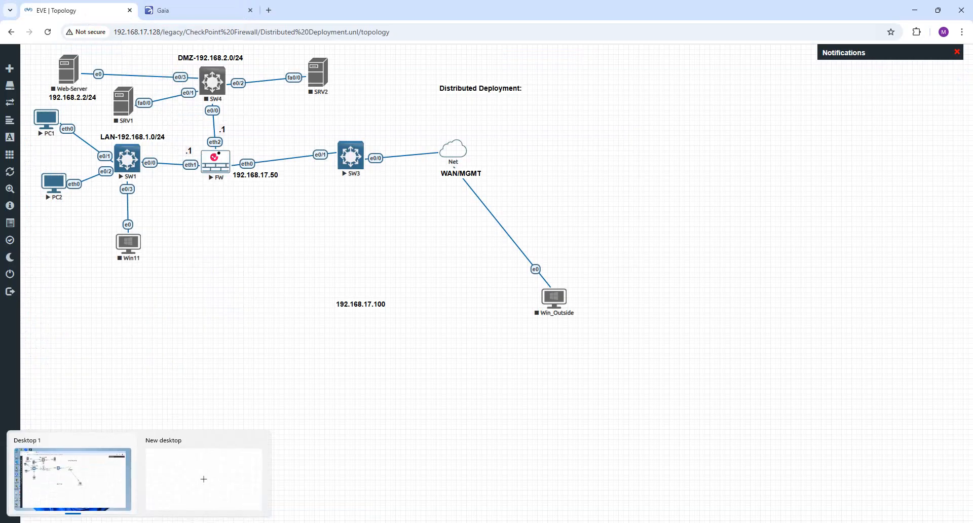
pyautogui.press('super')
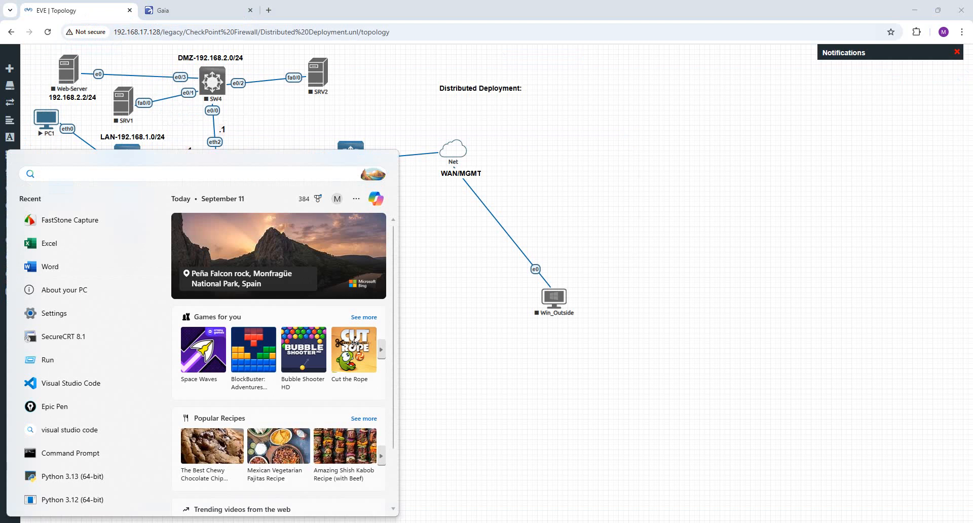
pyautogui.write('sm')
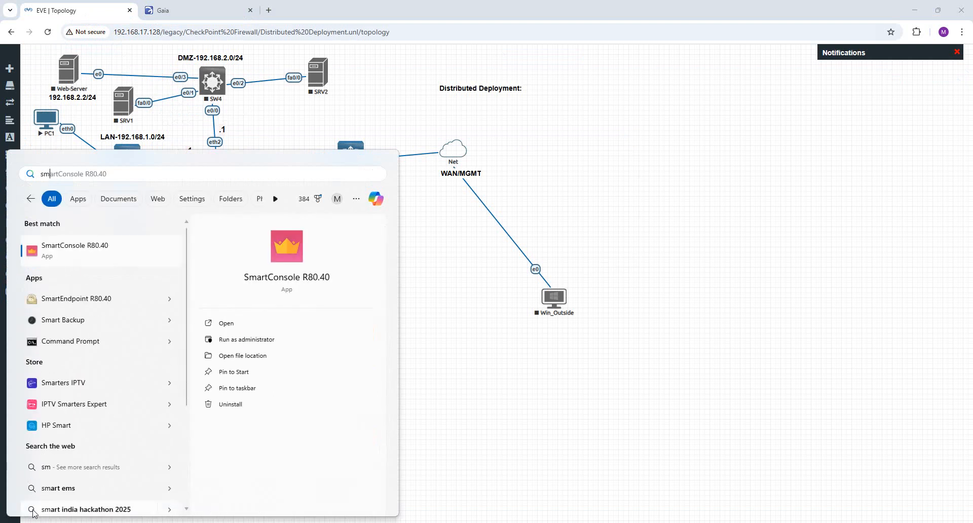
pyautogui.click(301, 260)
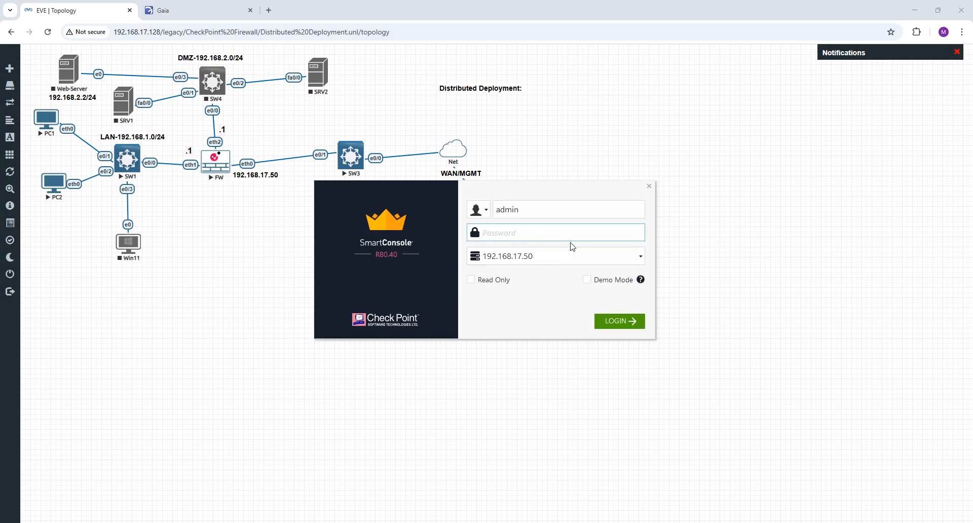
# - Try to log in to 192.168.17.50 as admin with the account password, accepting the changed server fingerprint
pyautogui.write('••')
pyautogui.press('Return')
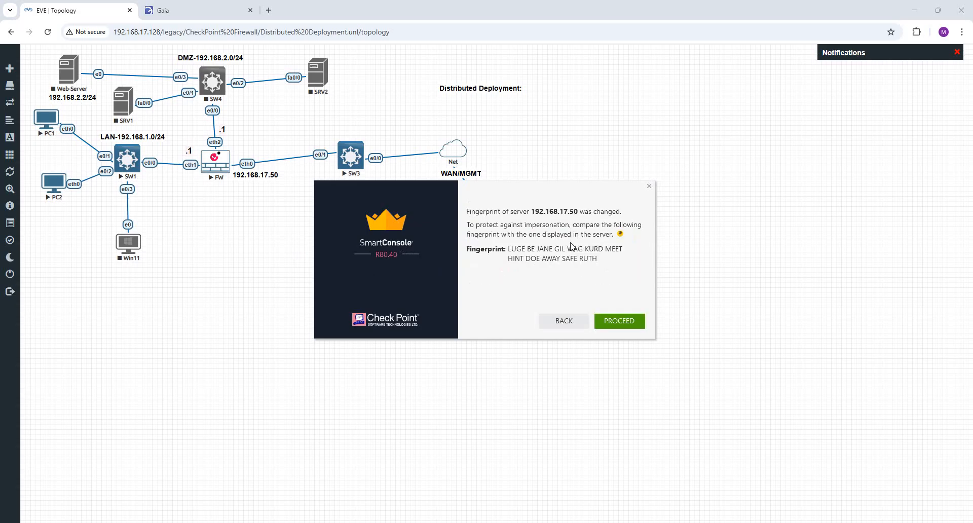
pyautogui.click(627, 319)
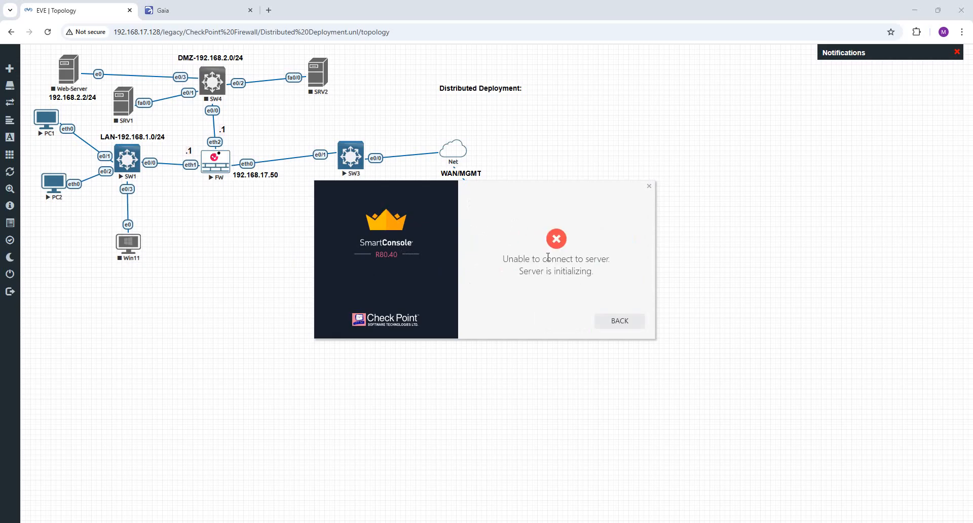
pyautogui.click(616, 320)
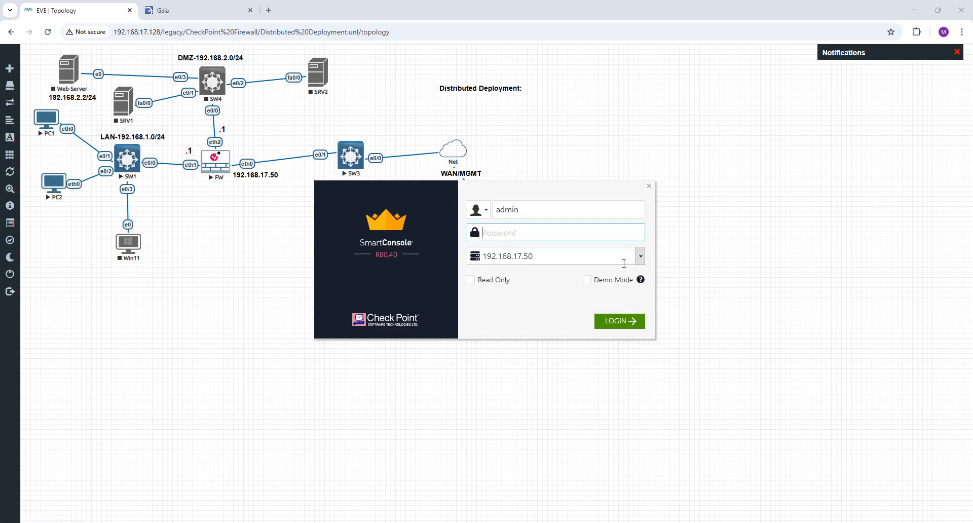
# - Retry the admin login to management server 192.168.17.50 with the account password
pyautogui.write('••')
pyautogui.press('Return')
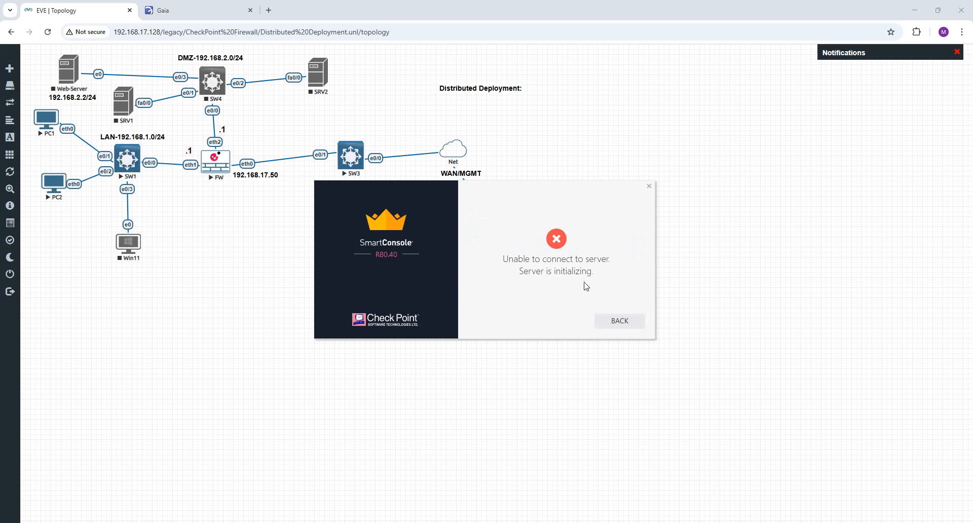
pyautogui.click(619, 322)
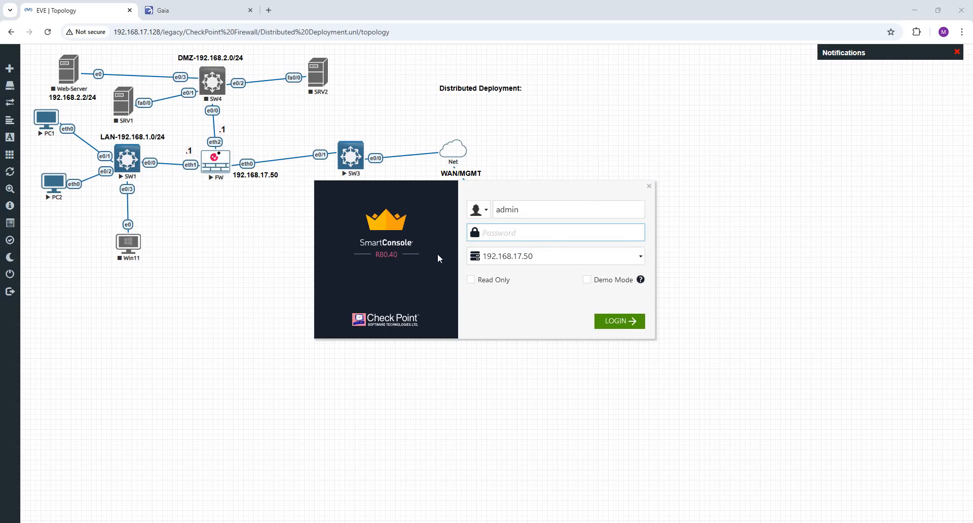
pyautogui.press('Return')
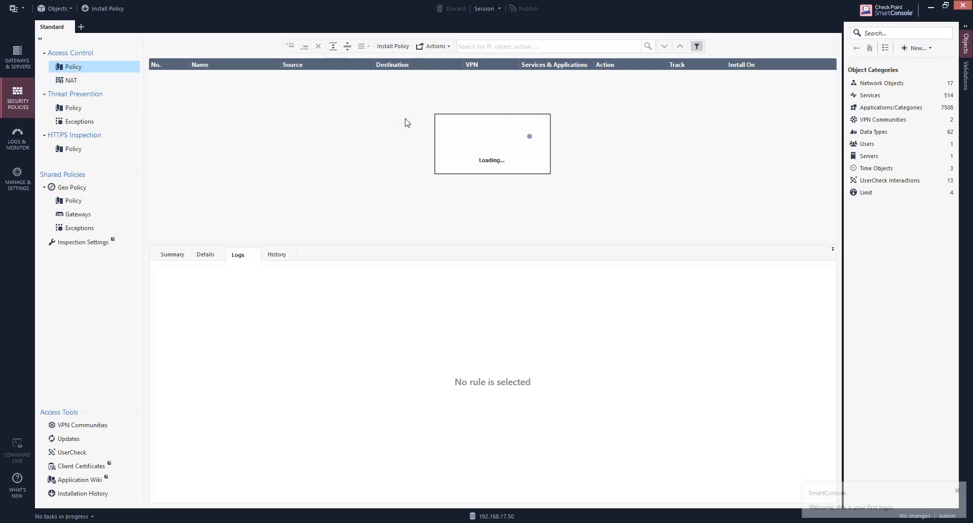
# - In the access control policy, set the Cleanup rule's action to Accept and its tracking to Log
pyautogui.click(74, 80)
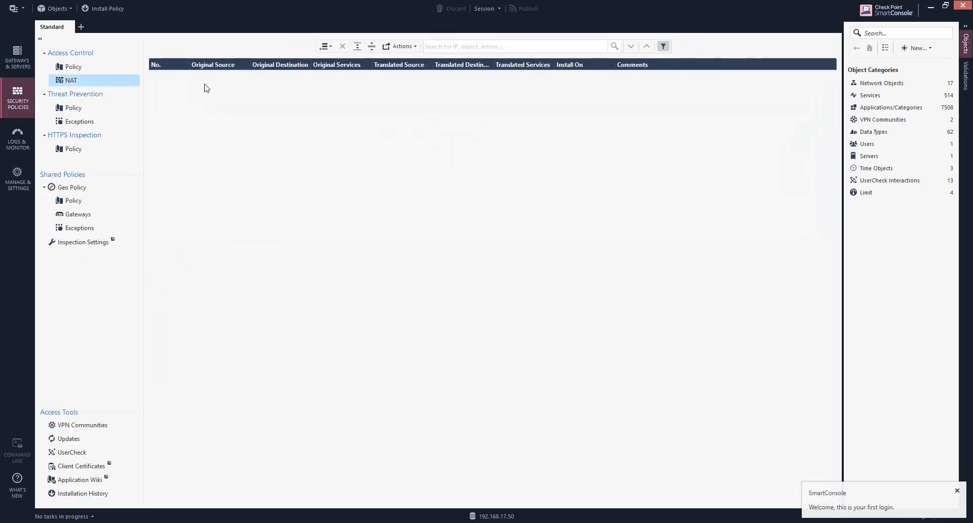
pyautogui.click(90, 70)
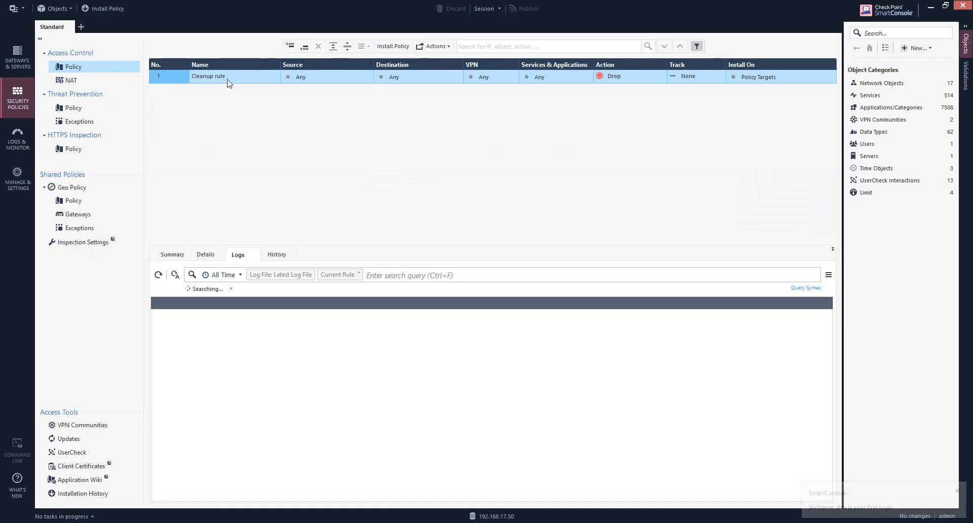
pyautogui.click(662, 75)
pyautogui.click(681, 84)
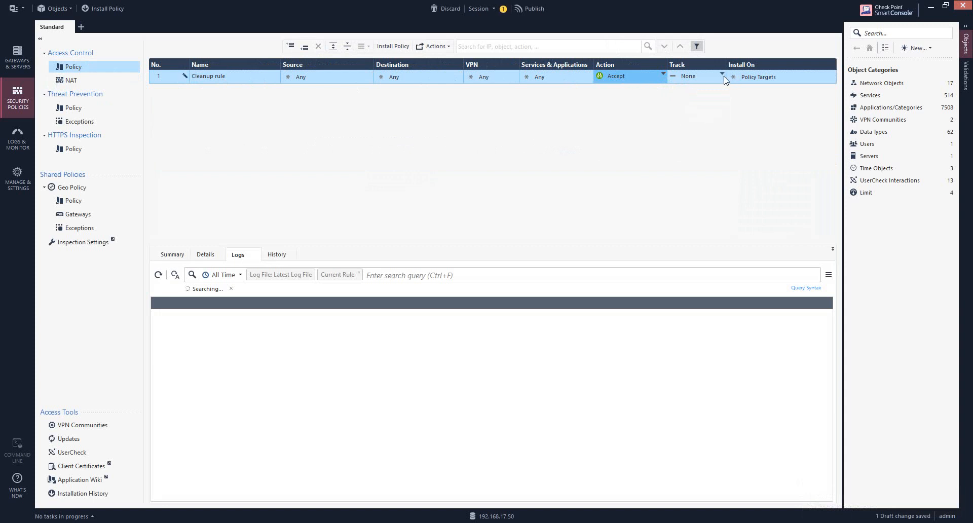
pyautogui.click(722, 75)
pyautogui.click(739, 96)
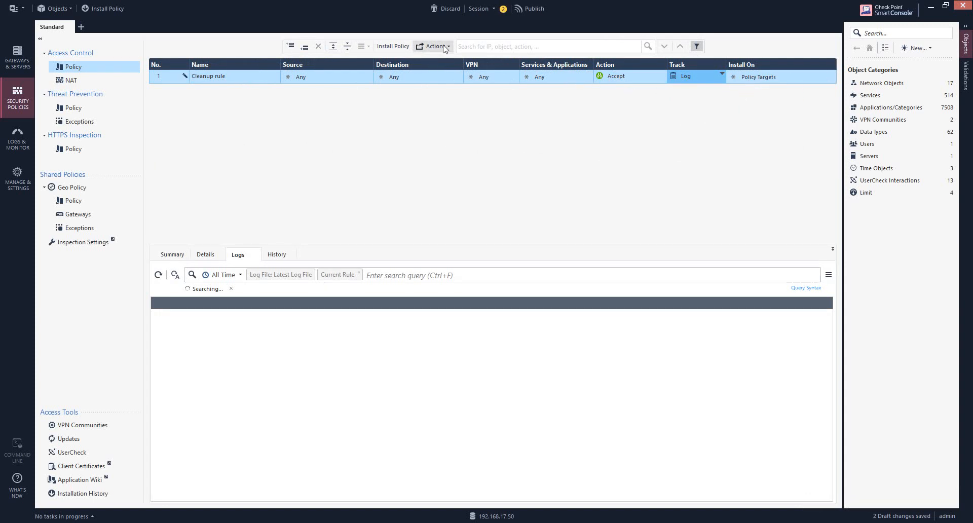
# - Publish the session's draft changes and install the Standard policy
pyautogui.click(527, 11)
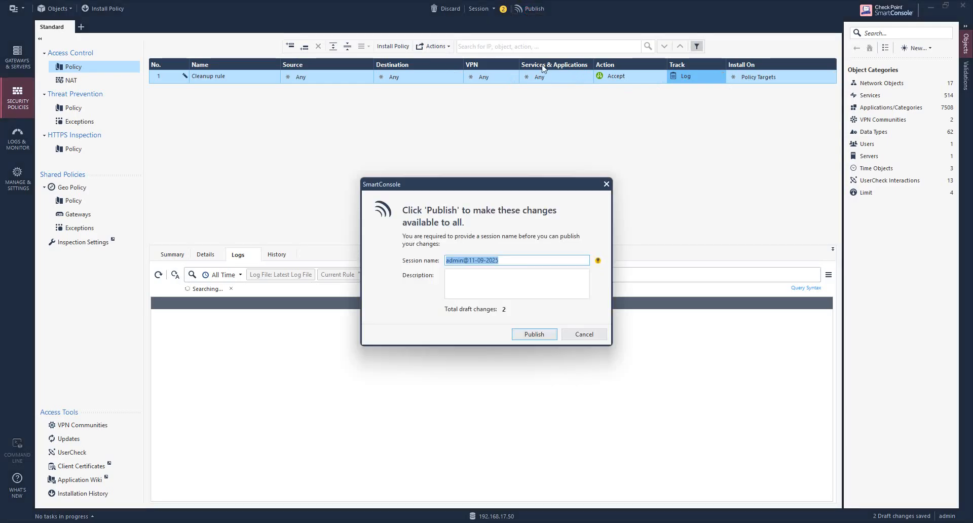
pyautogui.click(535, 334)
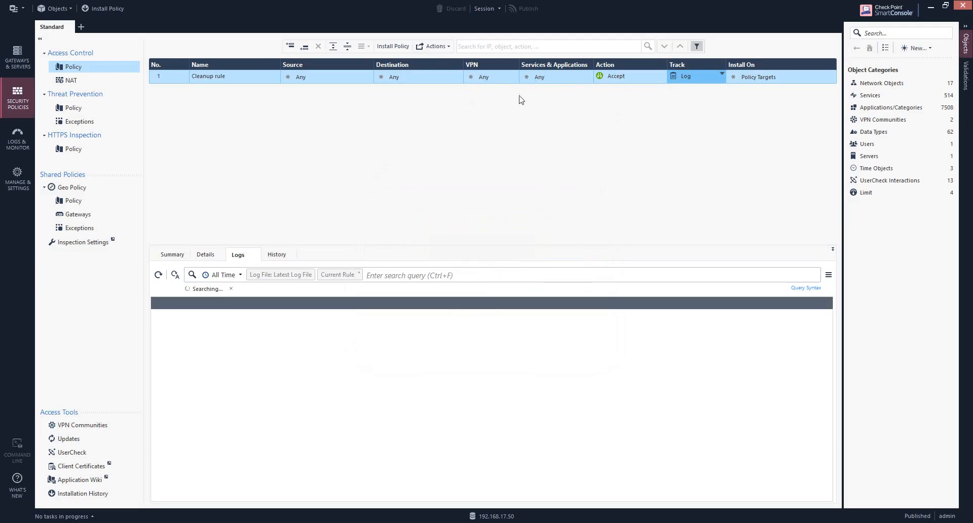
pyautogui.click(105, 9)
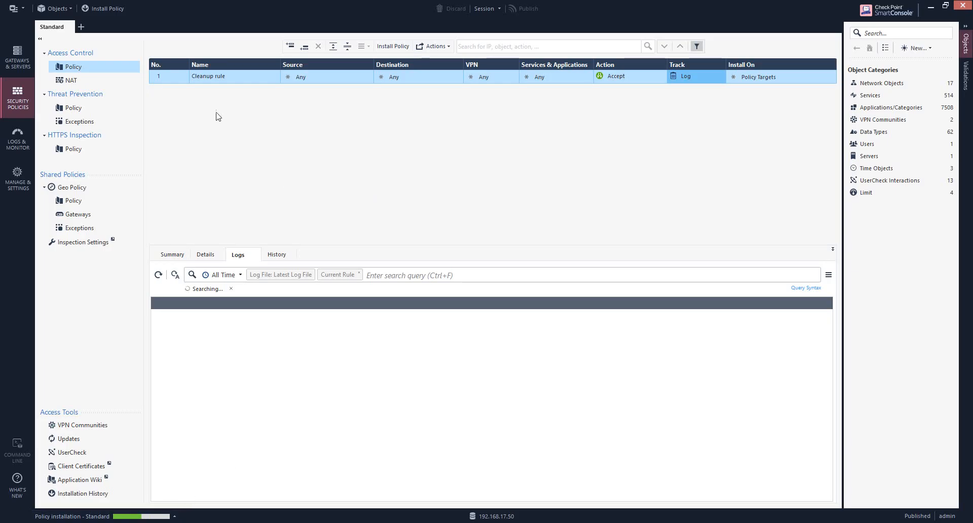
# - In the NAT policy view, start a new network object named LAN_Network_192.168.1.0
pyautogui.click(80, 82)
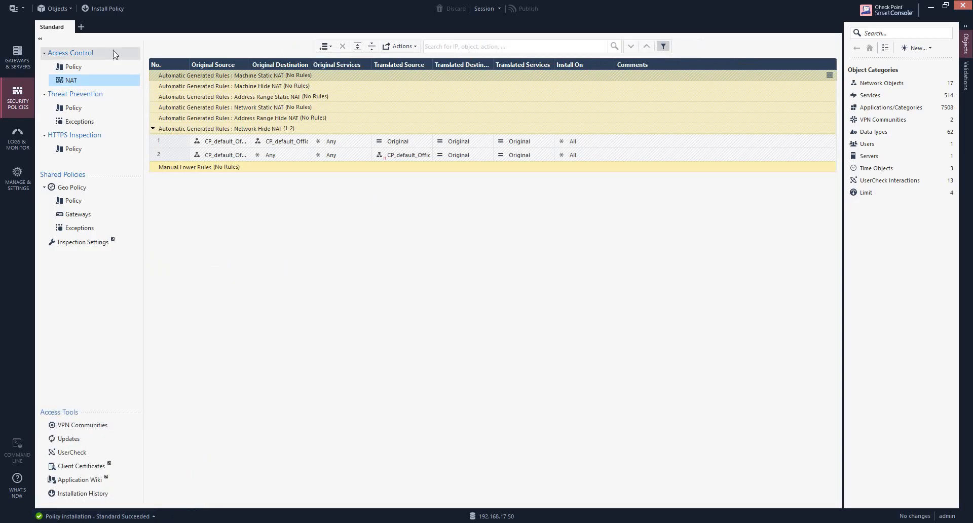
pyautogui.click(70, 8)
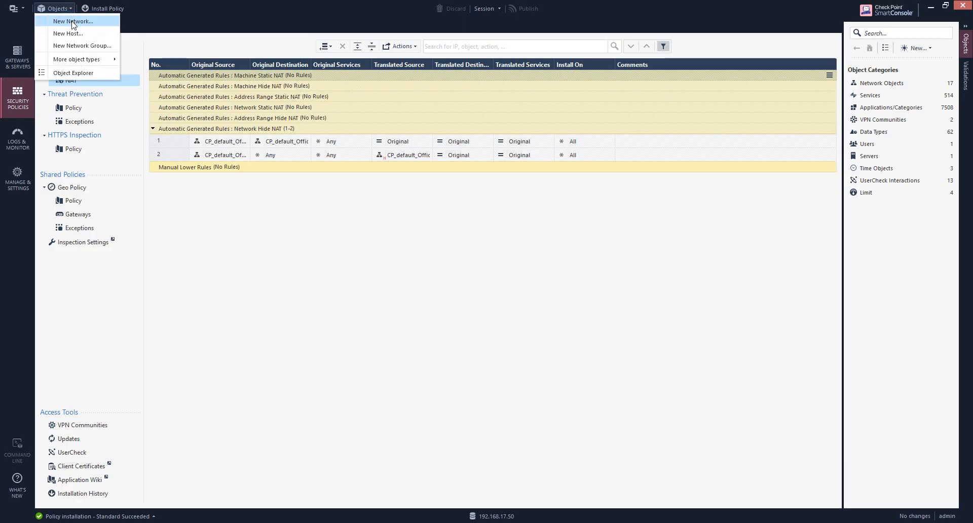
pyautogui.click(71, 21)
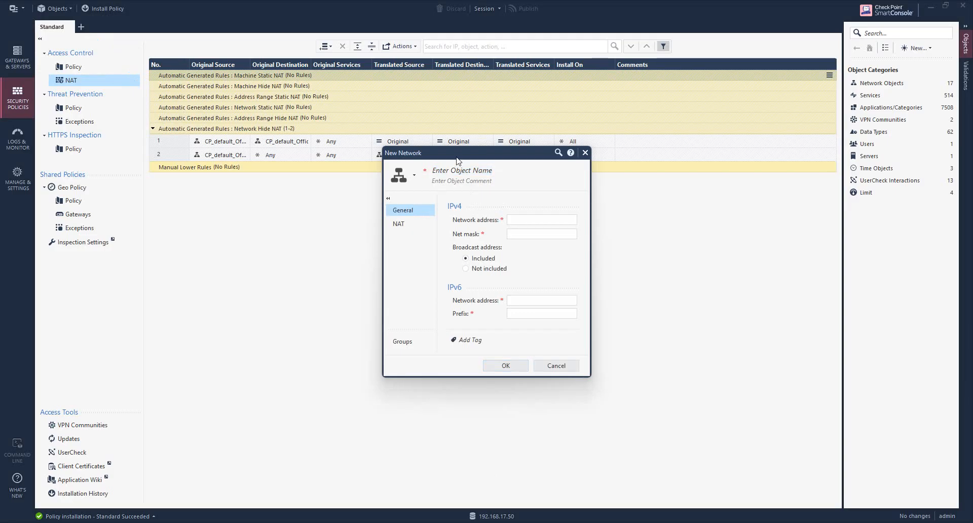
pyautogui.click(448, 171)
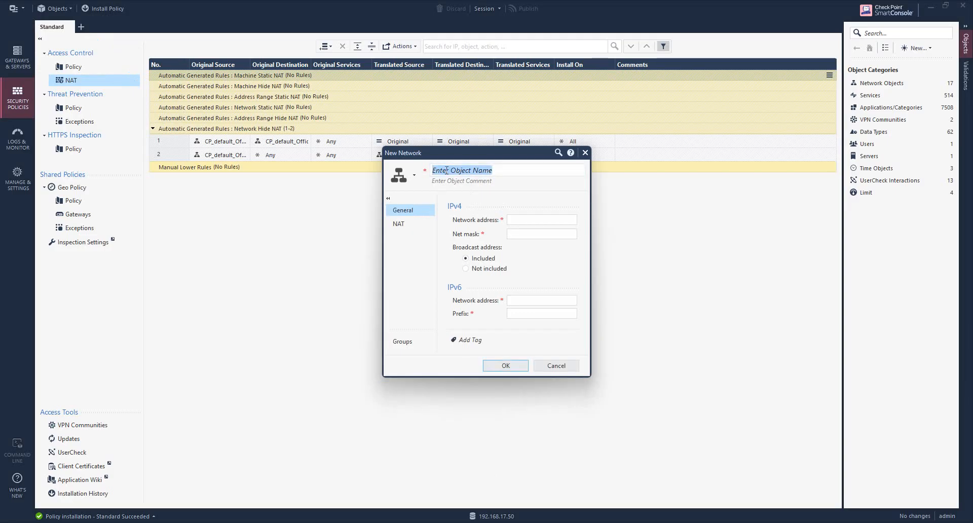
pyautogui.write('LAN')
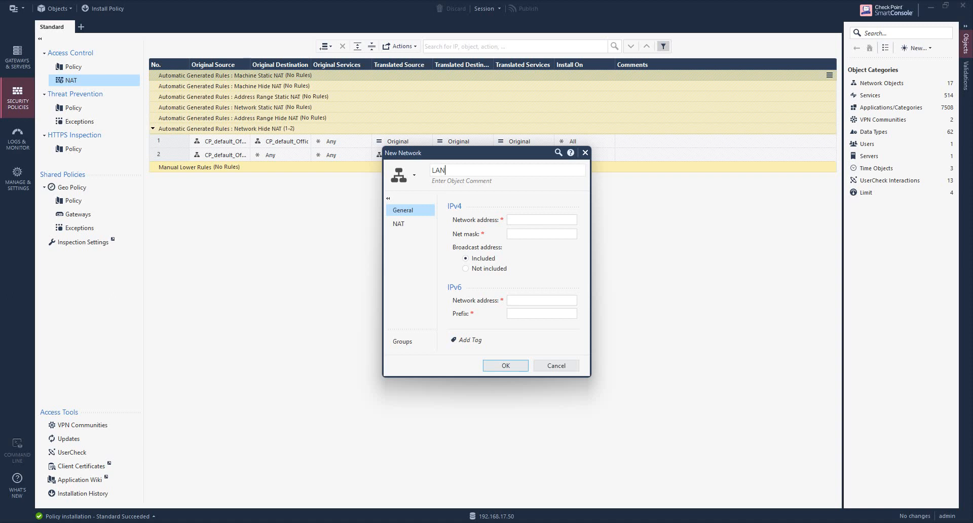
pyautogui.write('_Network_192.168')
# - Give the new network the IPv4 address 192.168.1.0 with net mask 255.255.255.0, and save the object
pyautogui.moveTo(516, 170); pyautogui.dragTo(478, 169)
pyautogui.hotkey('ctrl', 'c')
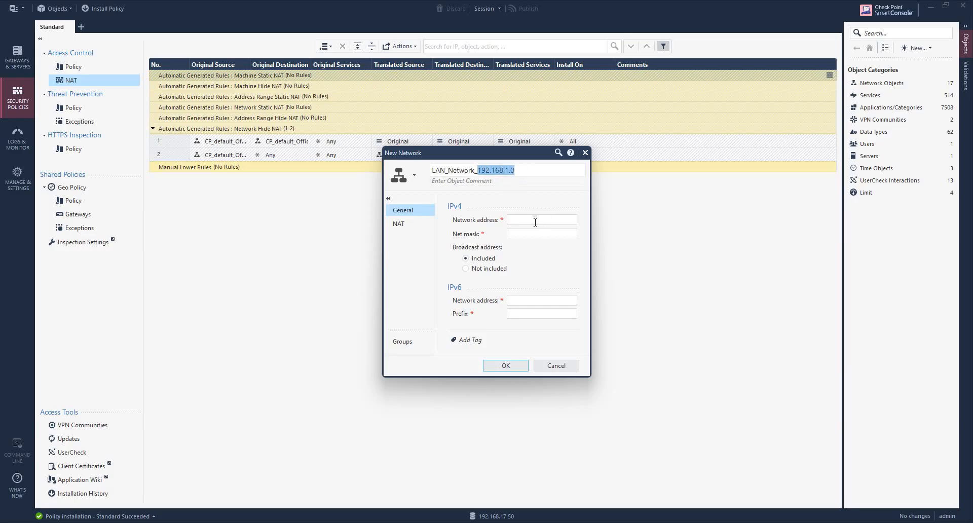
pyautogui.click(534, 217)
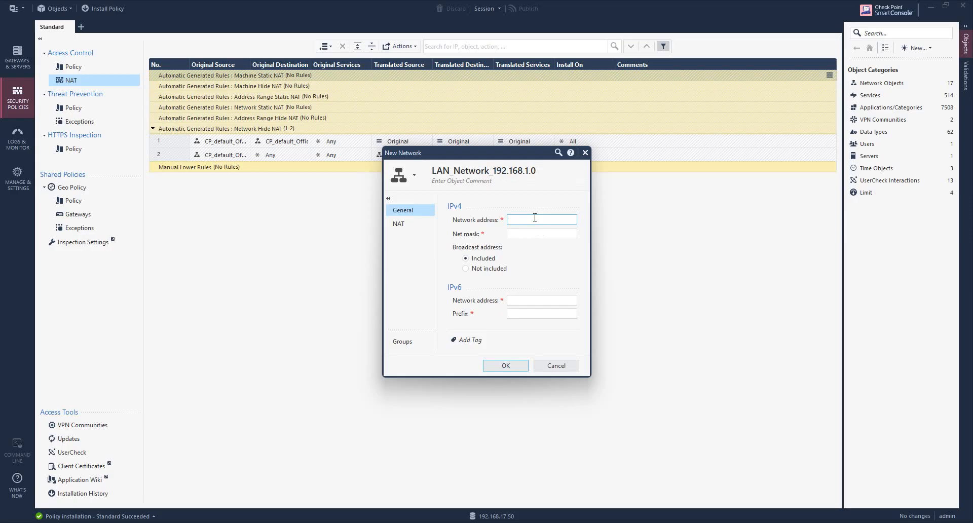
pyautogui.hotkey('ctrl', 'v')
pyautogui.click(530, 234)
pyautogui.write('255.2')
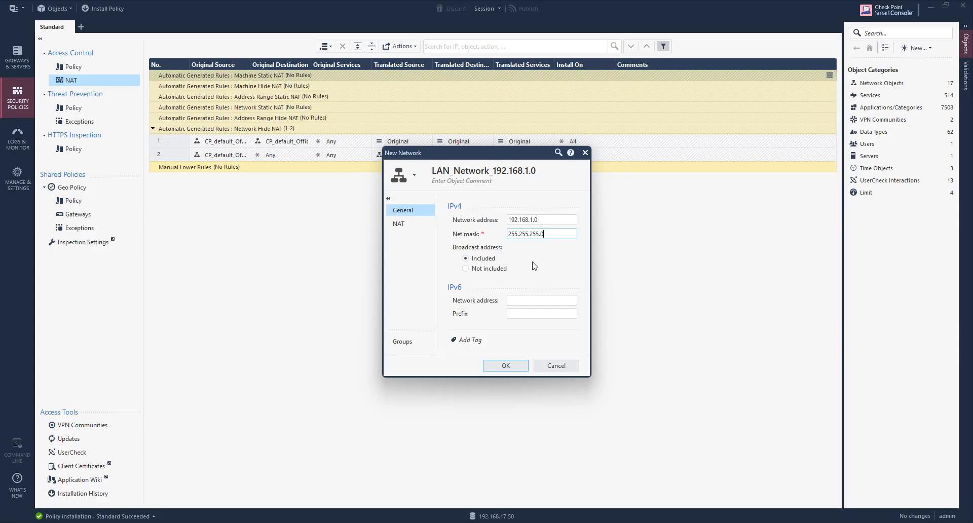
pyautogui.click(400, 225)
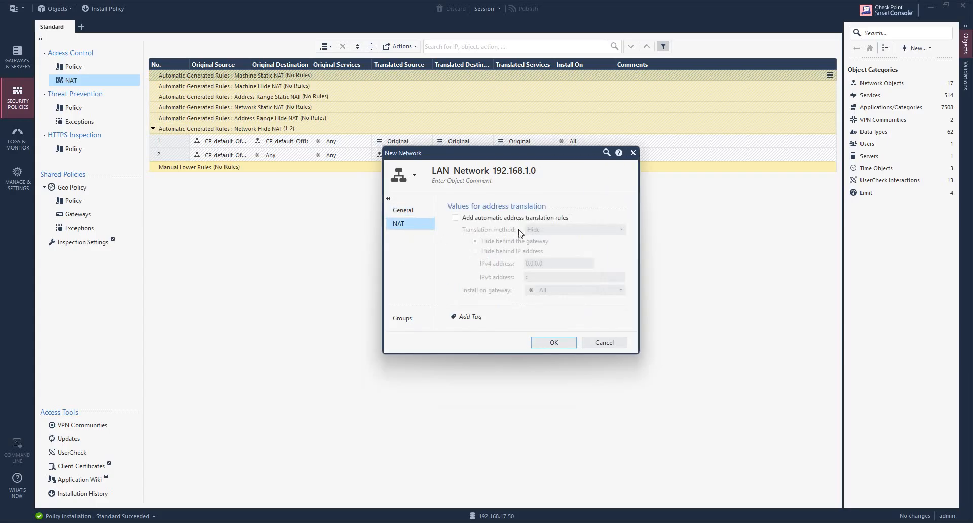
pyautogui.click(414, 211)
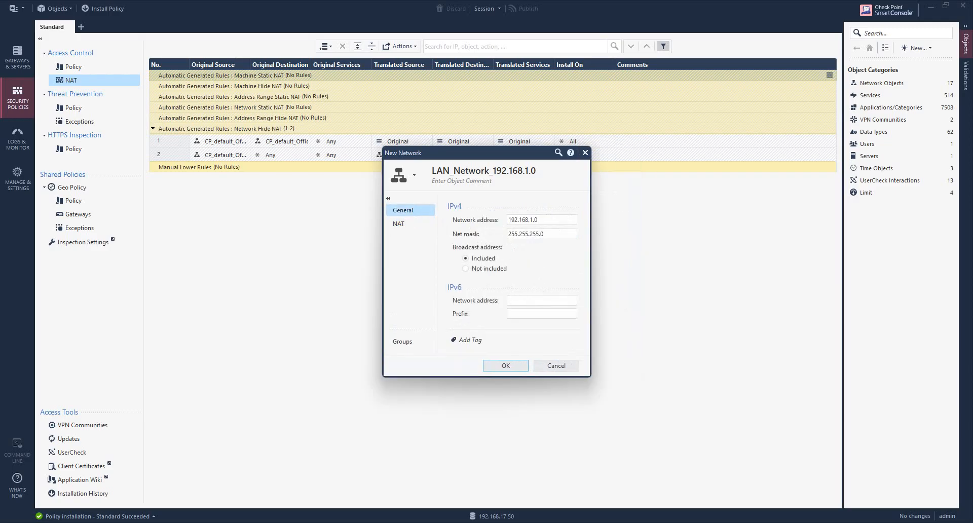
pyautogui.click(506, 365)
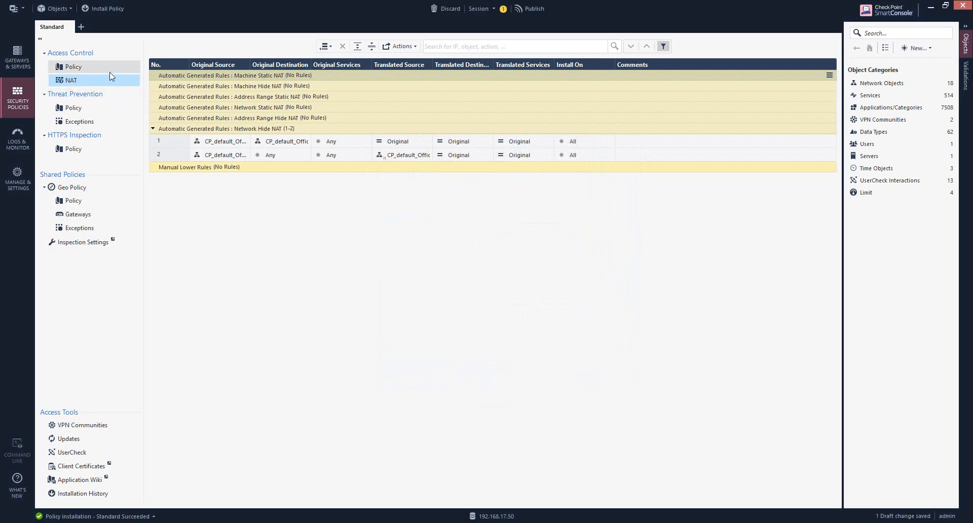
# - Start a new host object with the name prefix WAN_ and IPv4 address 192.168.17.100
pyautogui.click(54, 8)
pyautogui.click(71, 33)
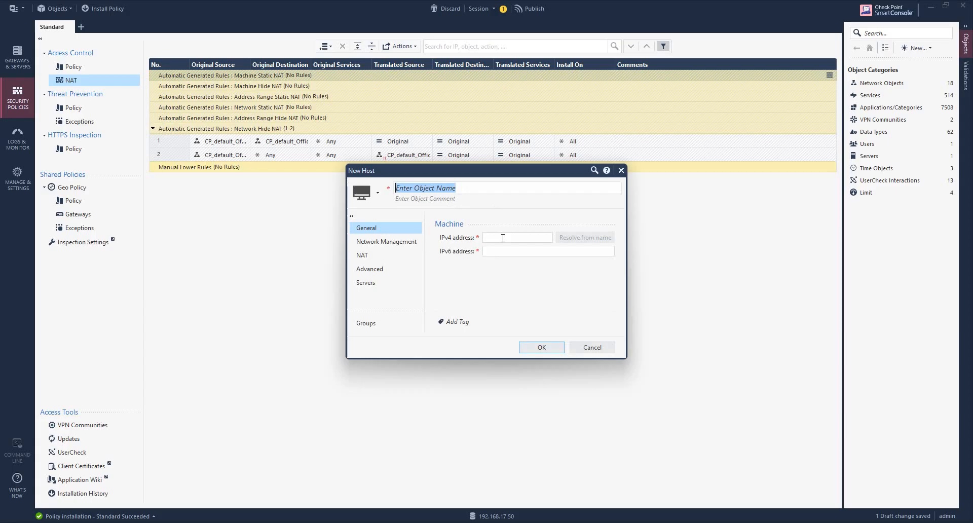
pyautogui.write('WAN_')
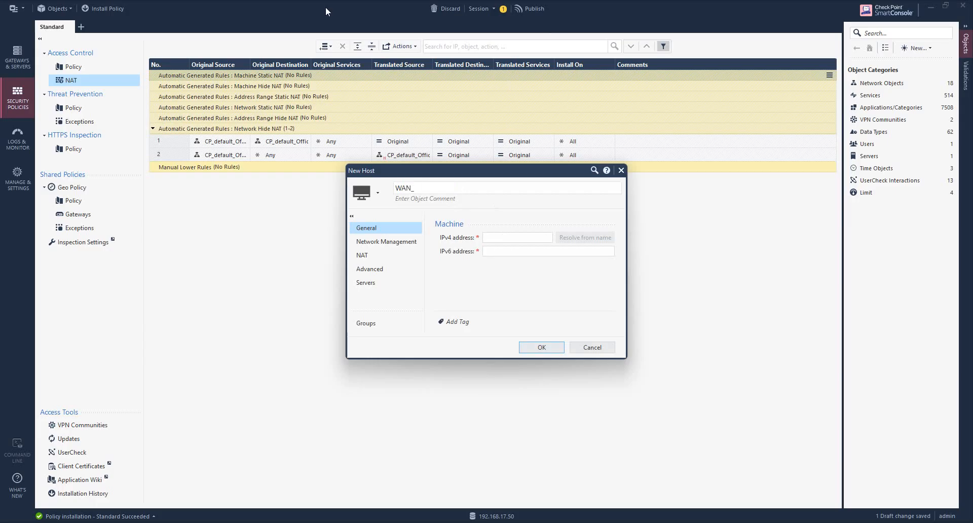
pyautogui.moveTo(129, 522)
pyautogui.click(156, 499)
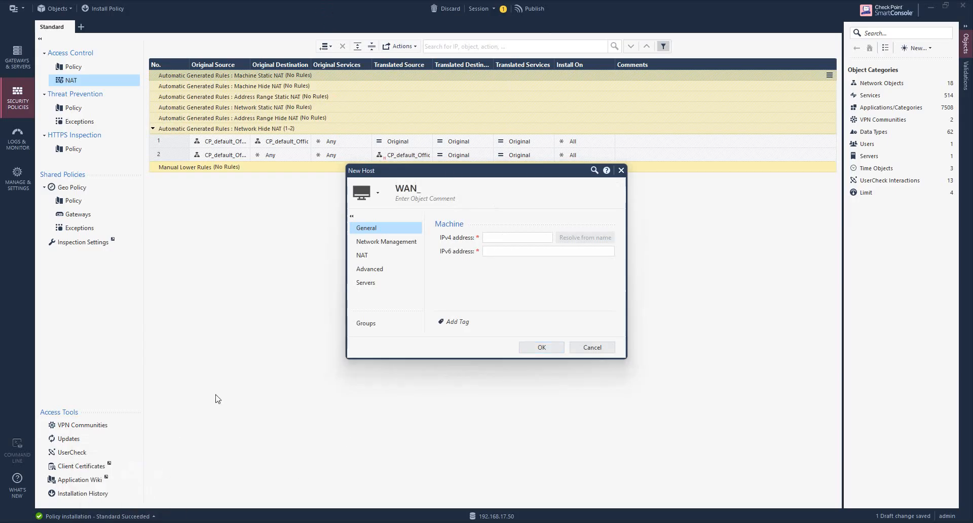
pyautogui.click(491, 238)
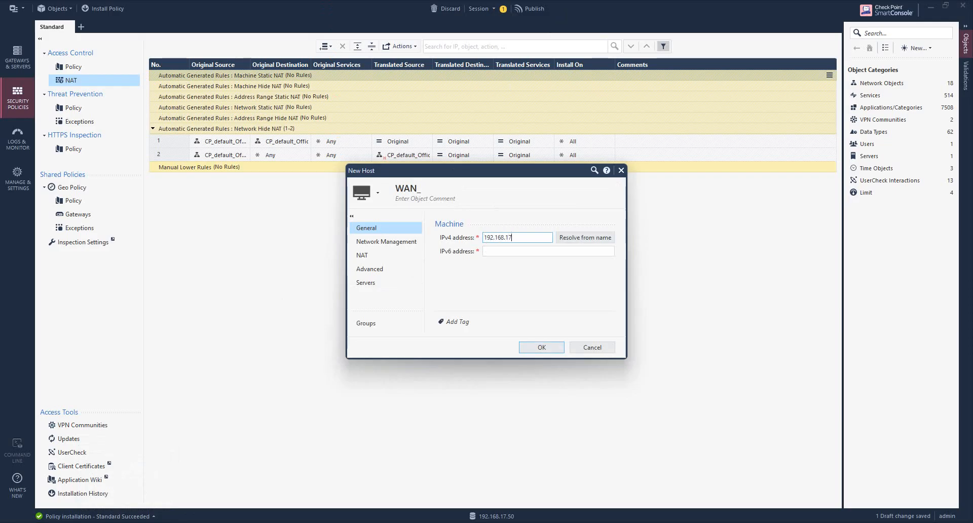
pyautogui.write('192.168.17.100')
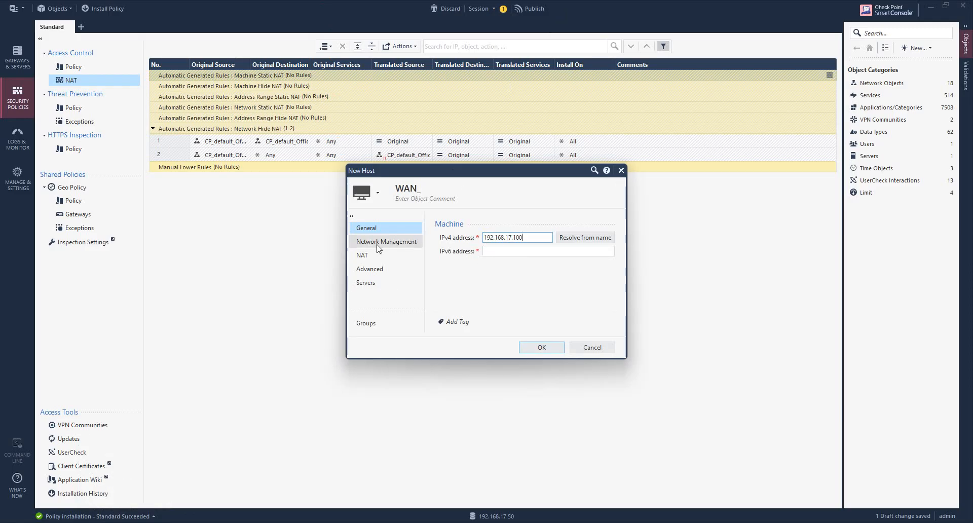
# - Complete the host's name as WAN_192.168.17.100 and save the object
pyautogui.click(412, 257)
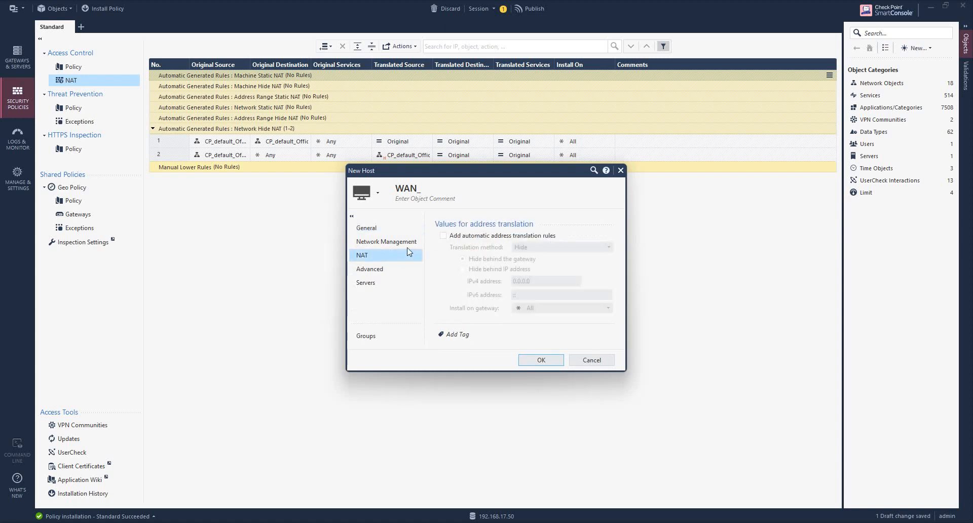
pyautogui.click(385, 228)
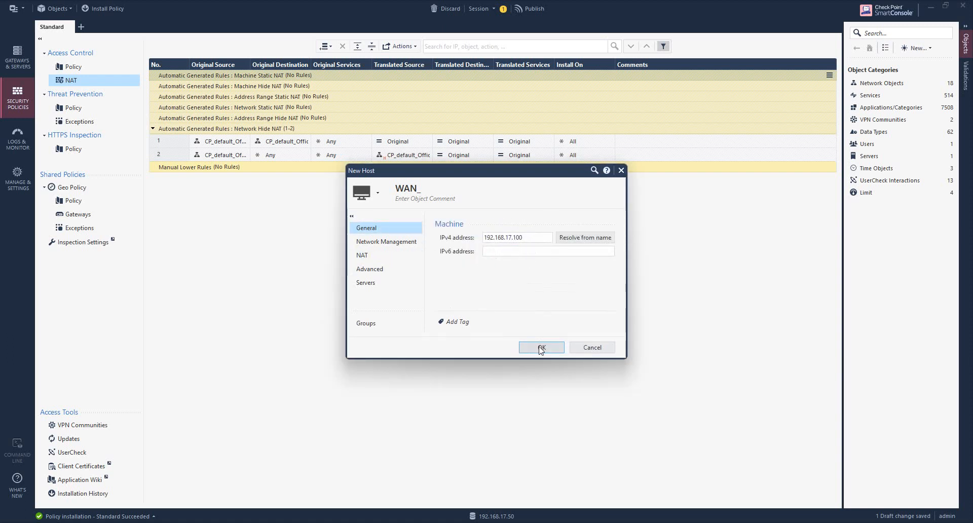
pyautogui.click(431, 189)
pyautogui.click(428, 188)
pyautogui.write('192.168.17.100')
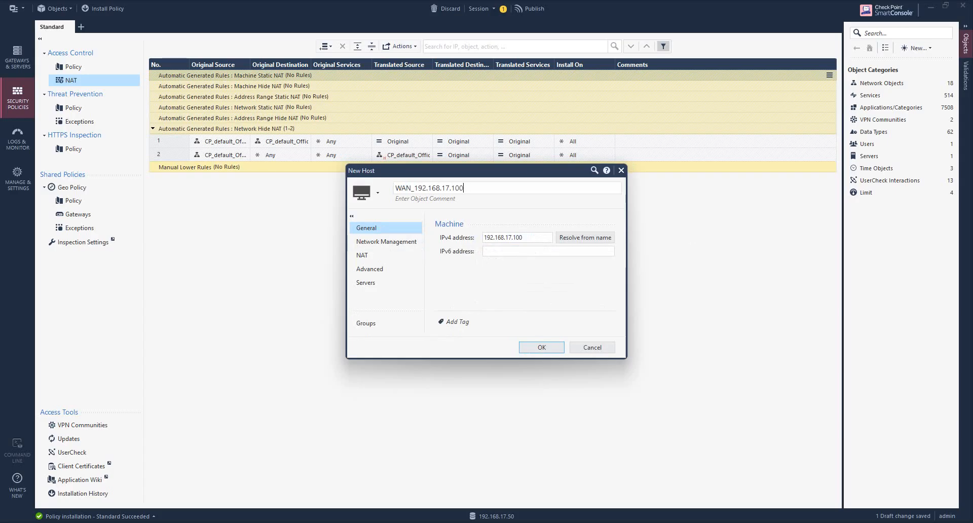
pyautogui.click(526, 348)
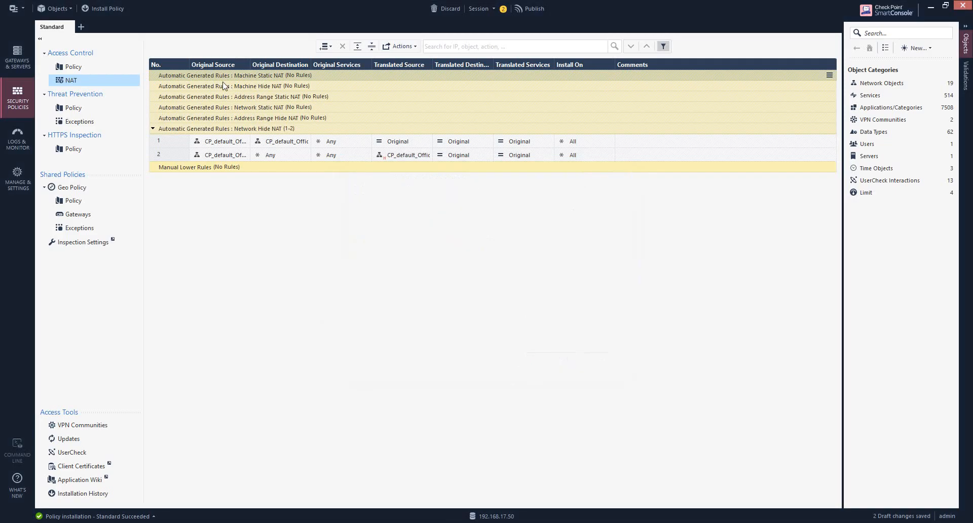
# - Add a NAT rule at the top of the rulebase with LAN_Network_192.168.1.0 as its original source
pyautogui.click(323, 49)
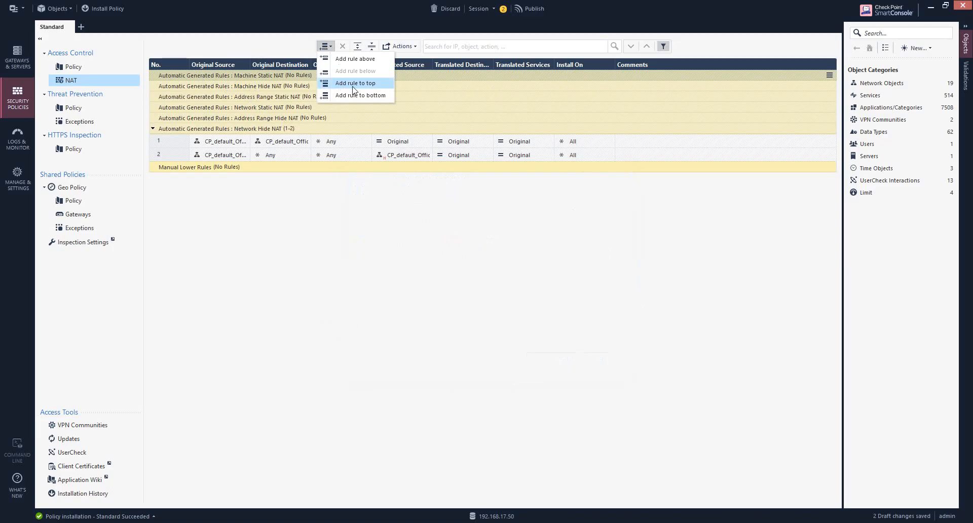
pyautogui.click(375, 89)
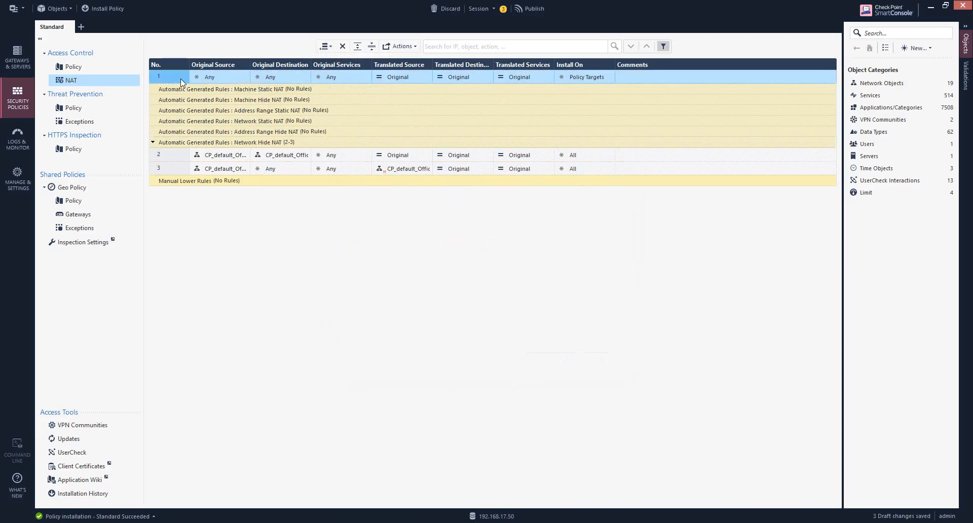
pyautogui.click(245, 76)
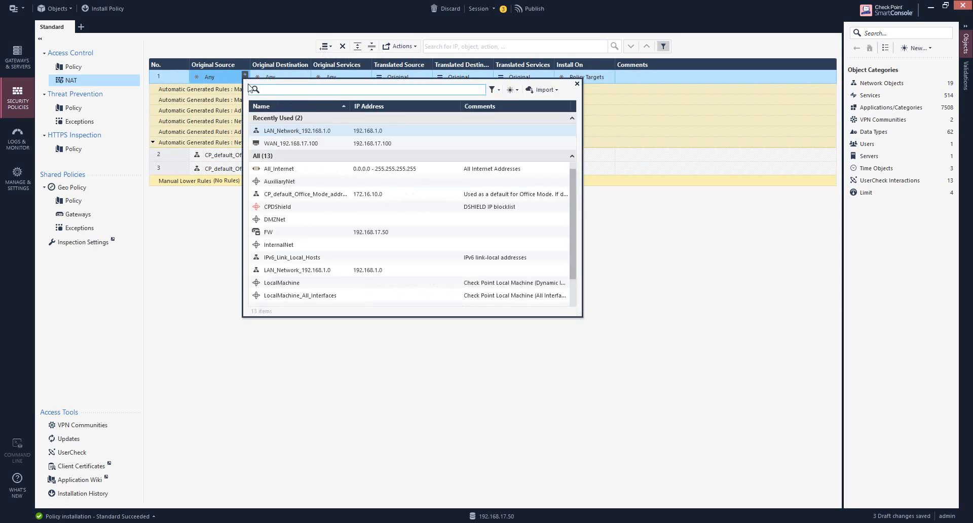
pyautogui.click(337, 131)
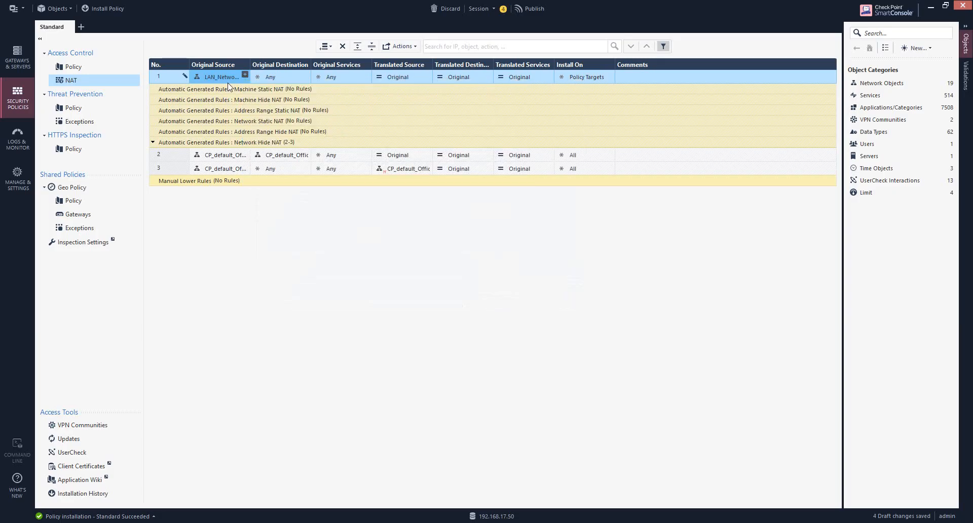
pyautogui.moveTo(238, 77)
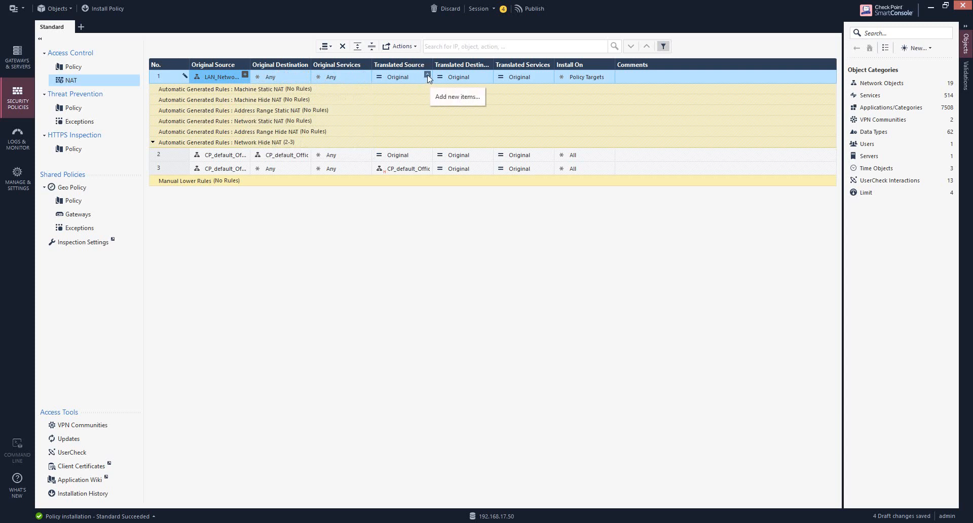
# - Set NAT rule 1's translated source to WAN_192.168.17.100 and its NAT method to Hide
pyautogui.click(427, 75)
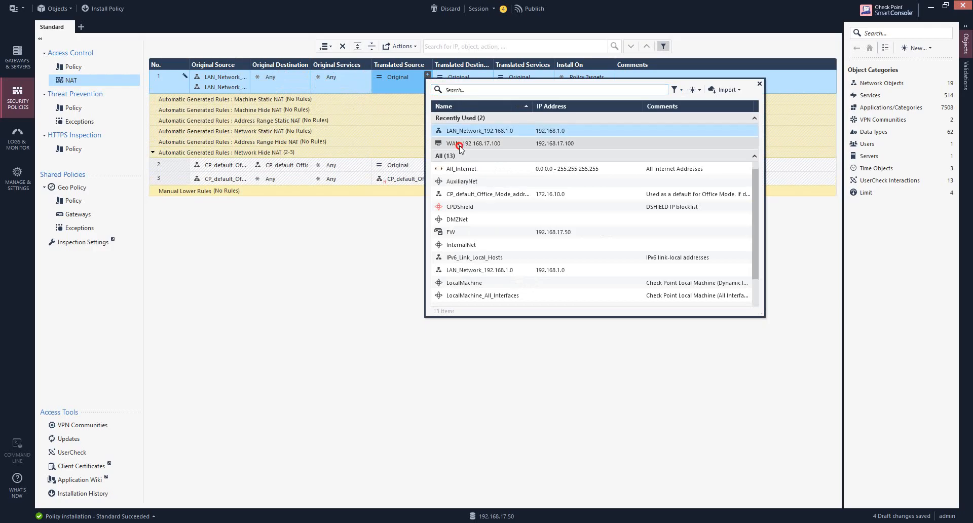
pyautogui.click(460, 144)
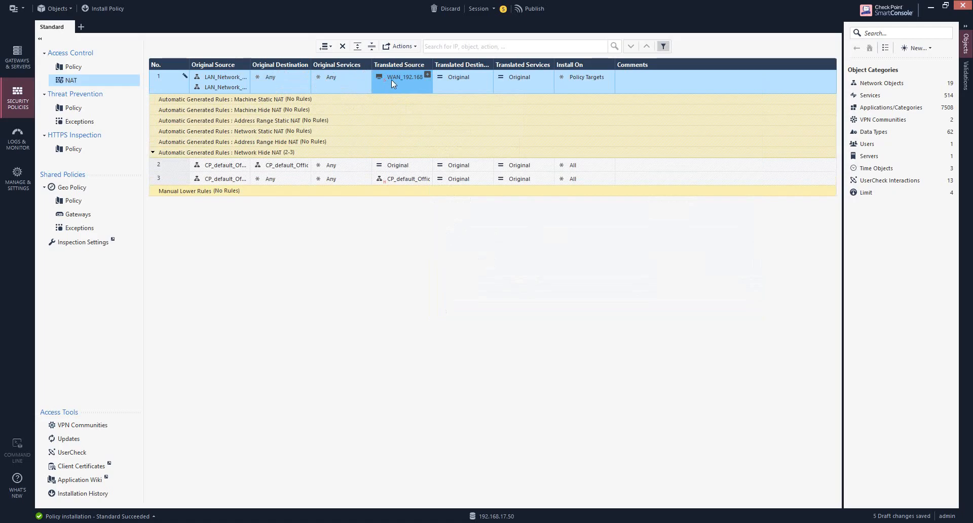
pyautogui.moveTo(395, 81)
pyautogui.click(427, 76)
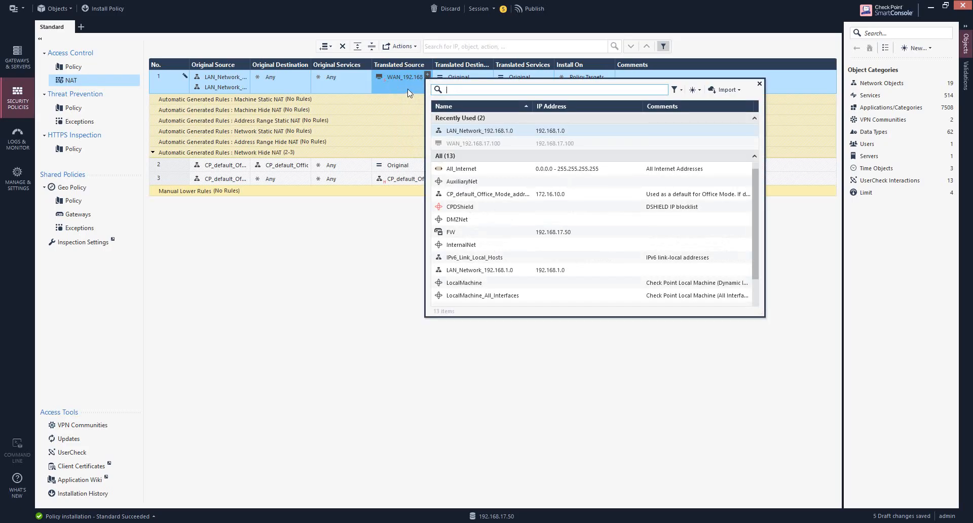
pyautogui.press('Escape')
pyautogui.rightClick(382, 78)
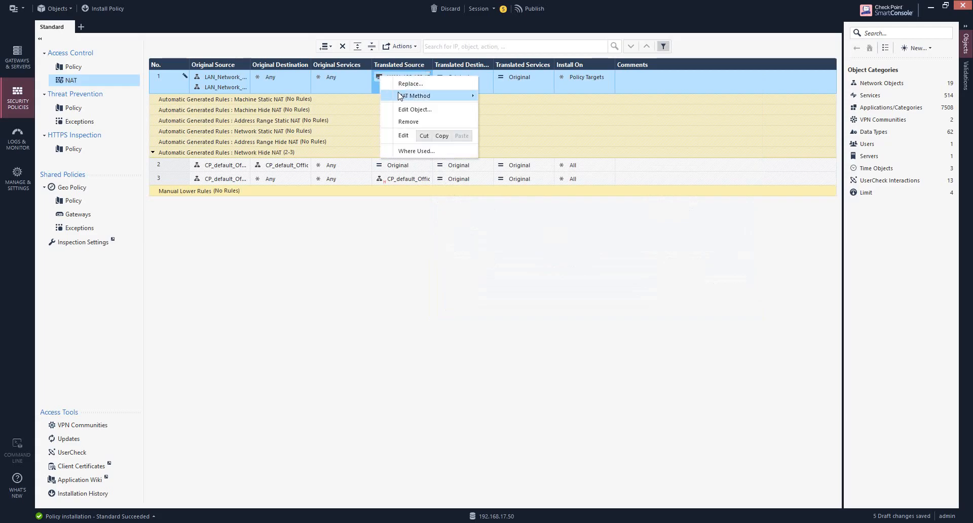
pyautogui.moveTo(415, 99)
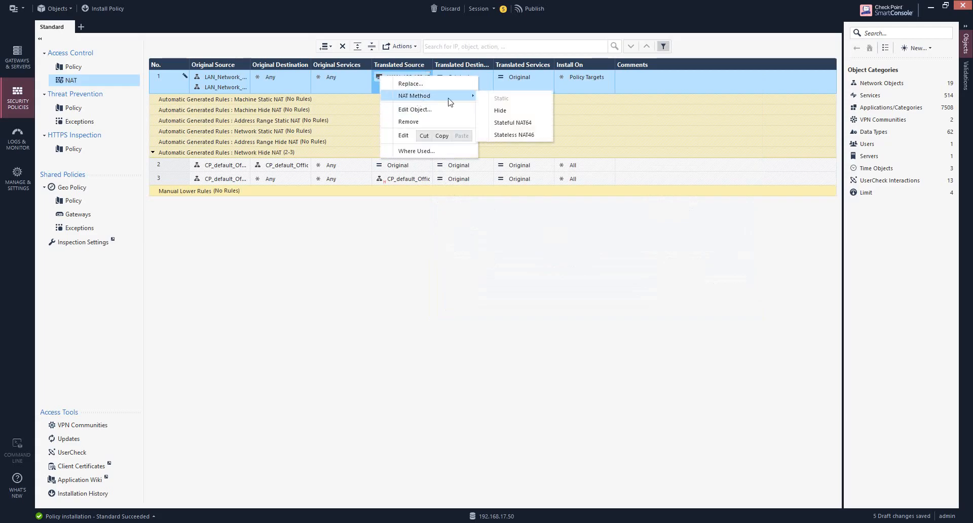
pyautogui.click(499, 111)
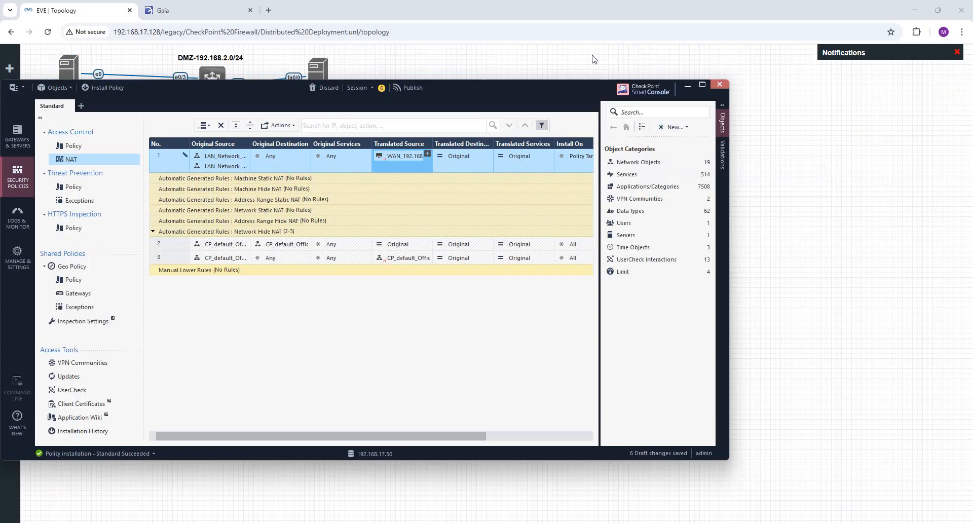
# - Uncover the network topology behind the console window and check it against the NAT rule's translated source details
pyautogui.click(945, 5)
pyautogui.moveTo(577, 65); pyautogui.dragTo(538, 253)
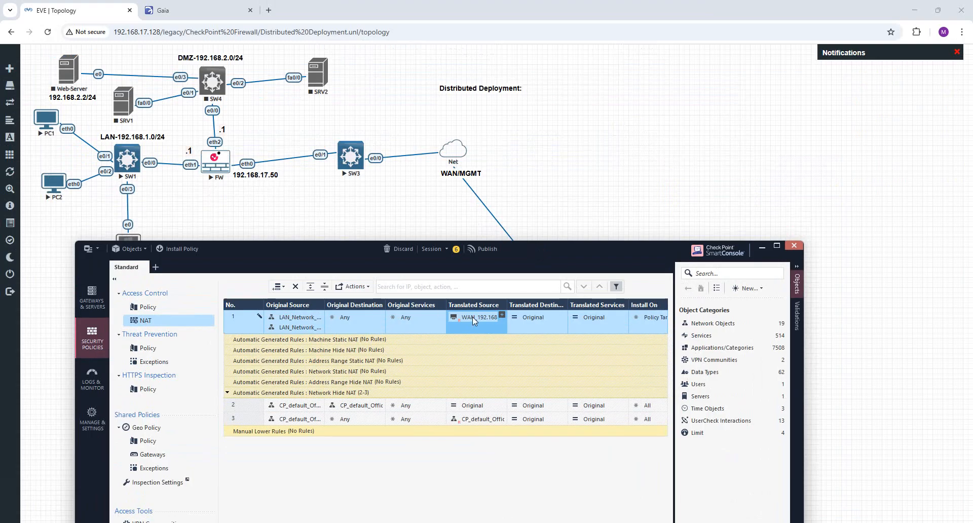
pyautogui.moveTo(472, 317)
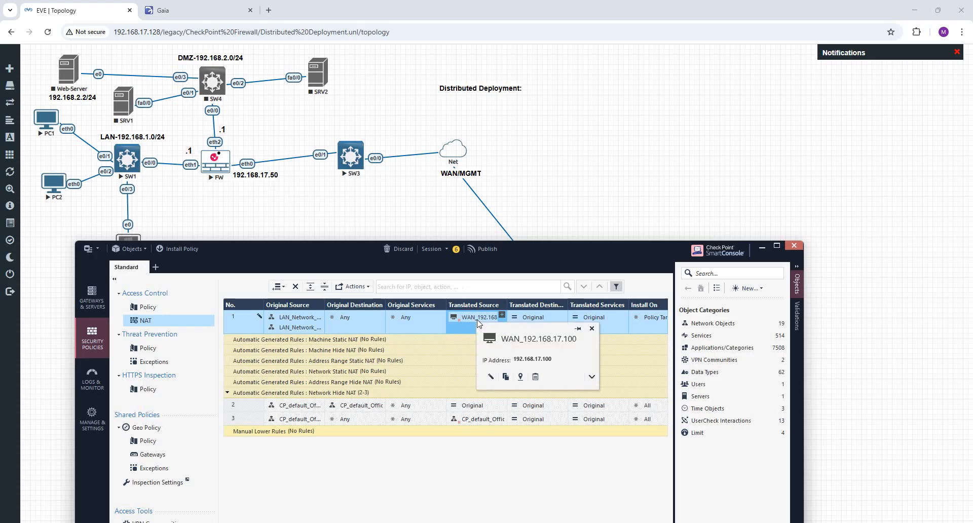
pyautogui.moveTo(524, 257); pyautogui.dragTo(567, 82)
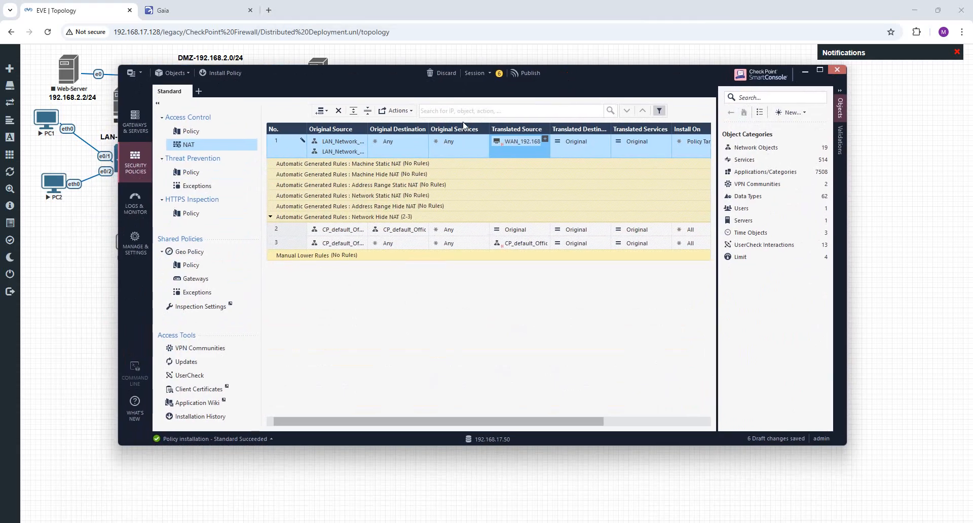
pyautogui.moveTo(651, 82); pyautogui.dragTo(652, 111)
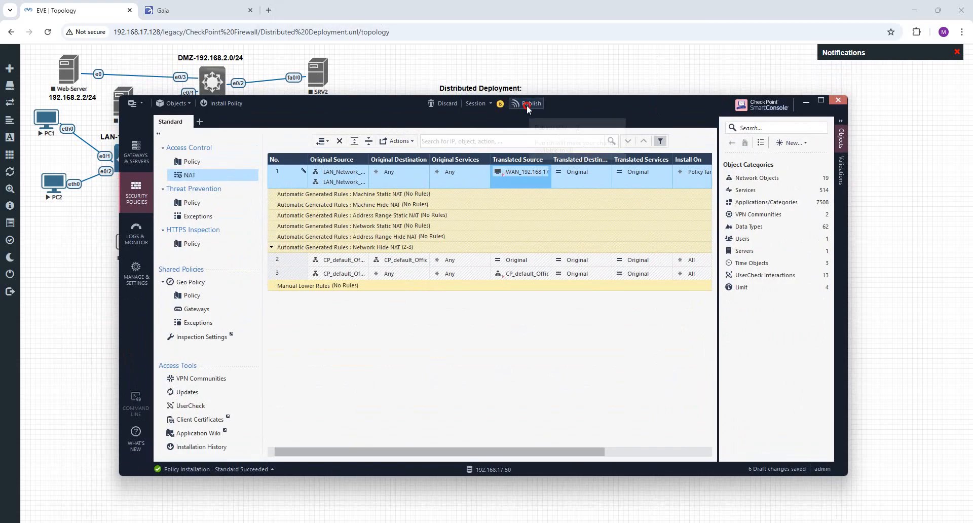
# - Publish the session's NAT changes and install the Standard policy on gateway FW
pyautogui.click(527, 105)
pyautogui.click(531, 358)
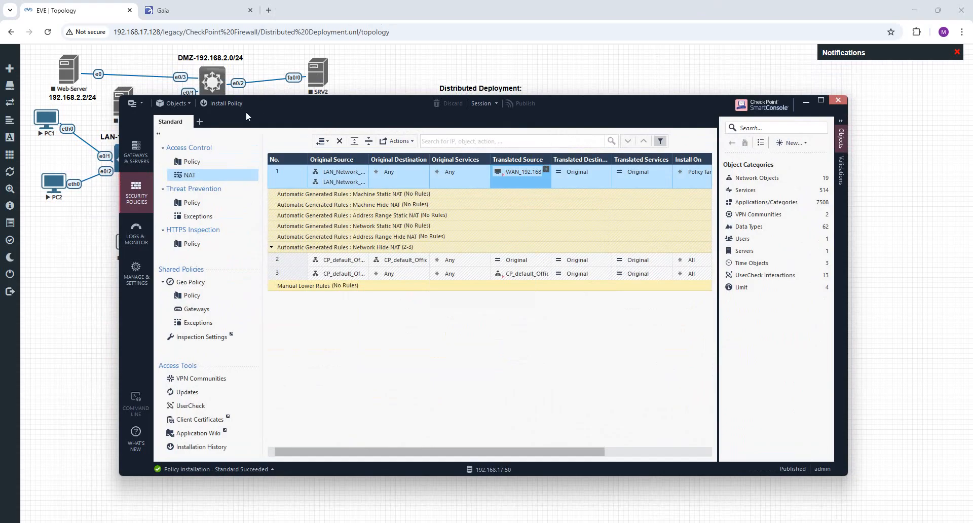
pyautogui.click(232, 105)
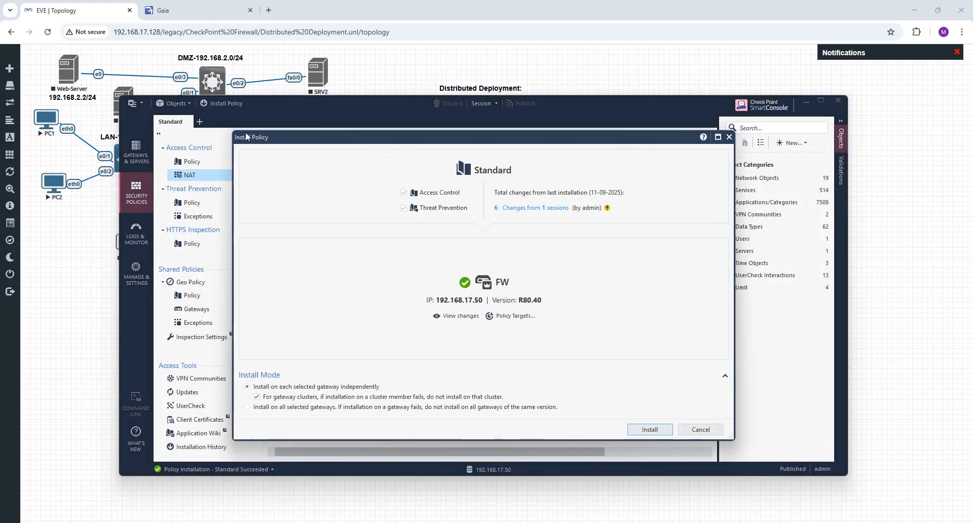
pyautogui.click(649, 429)
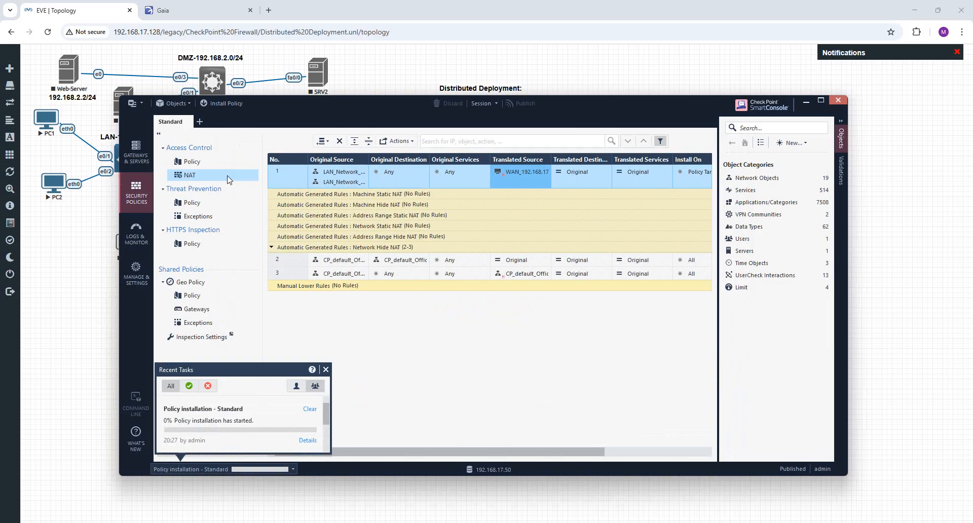
# - Switch to the firewall's Gaia Portal and review its proxy server settings and ARP configuration
pyautogui.click(158, 5)
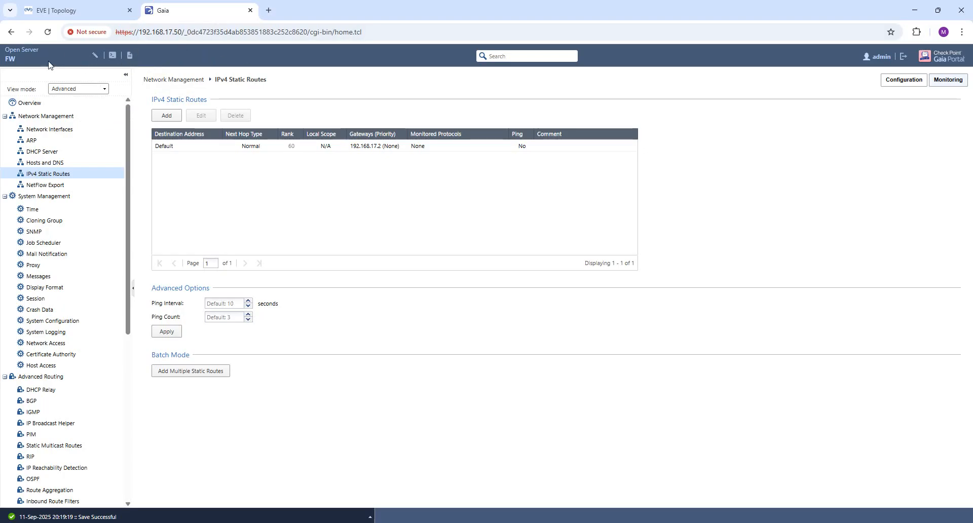
pyautogui.scroll(-1, 48, 132)
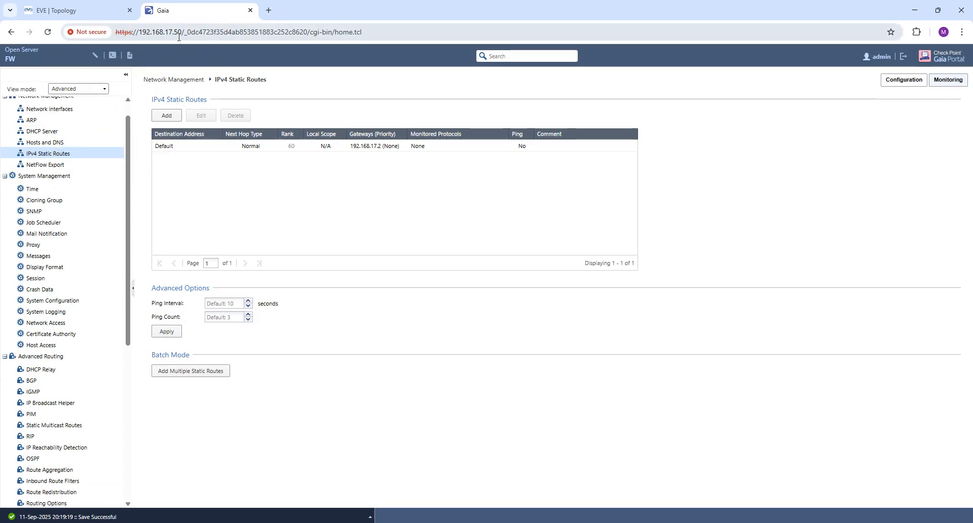
pyautogui.scroll(1, 65, 182)
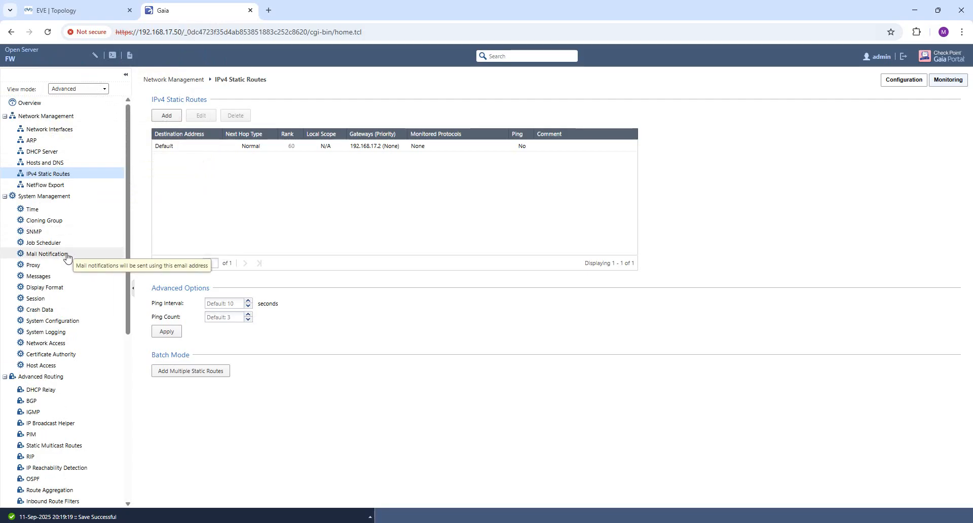
pyautogui.click(38, 265)
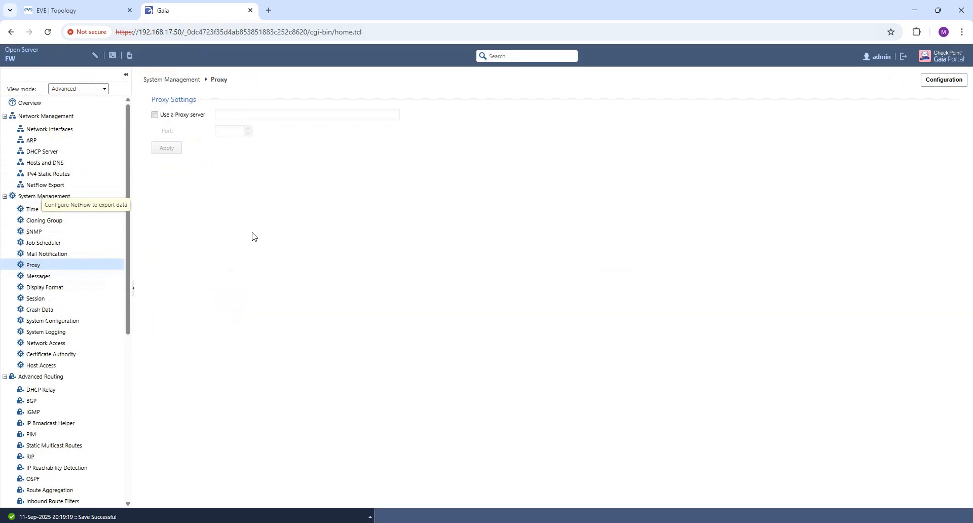
pyautogui.click(41, 141)
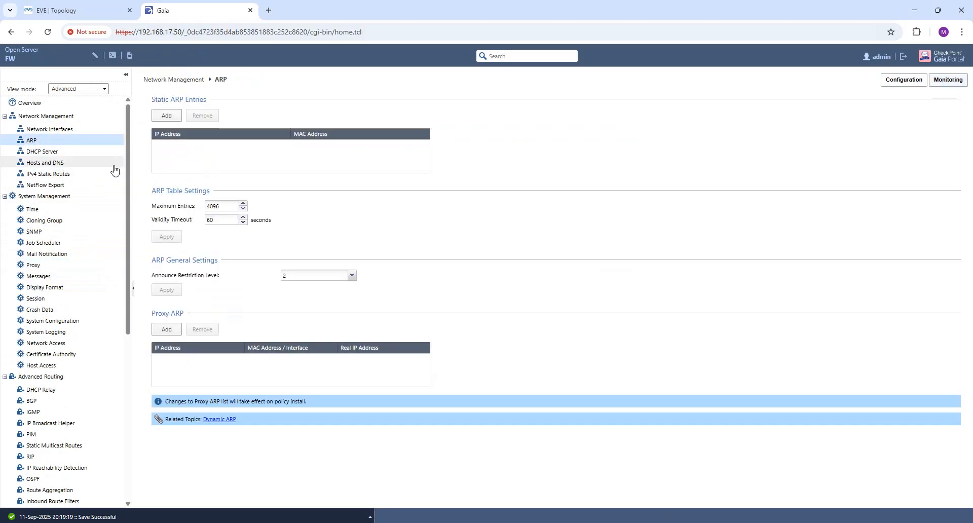
# - Switch to SmartConsole and enable Merge manual proxy ARP configuration in the global NAT properties
pyautogui.hotkey('alt', 'Tab')
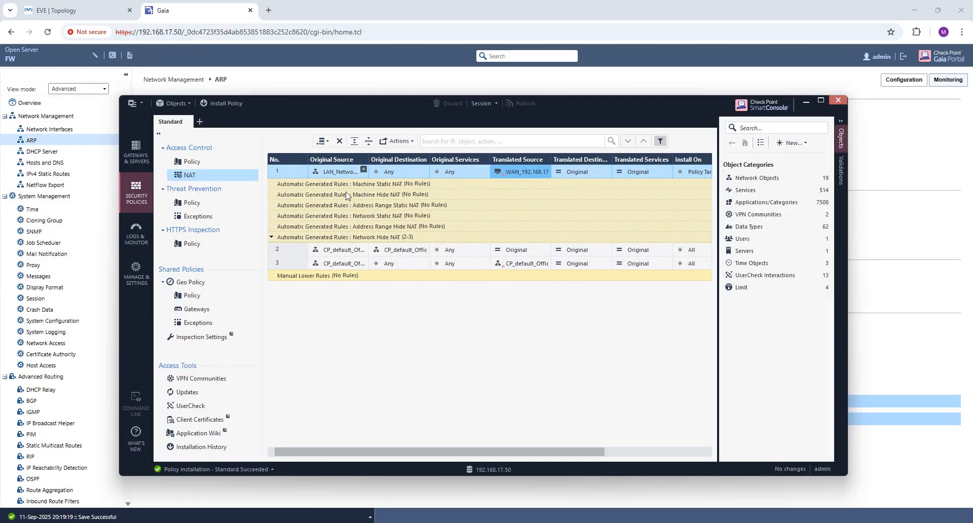
pyautogui.click(144, 103)
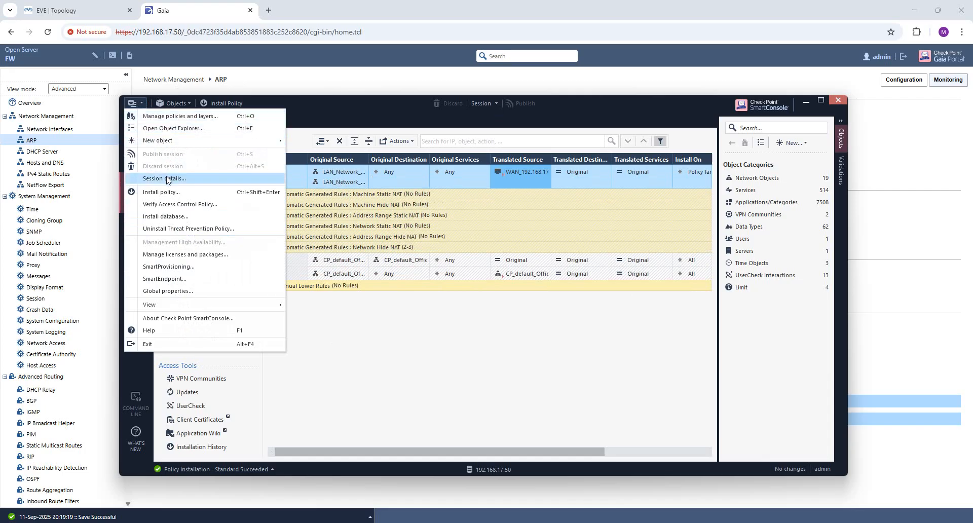
pyautogui.click(168, 291)
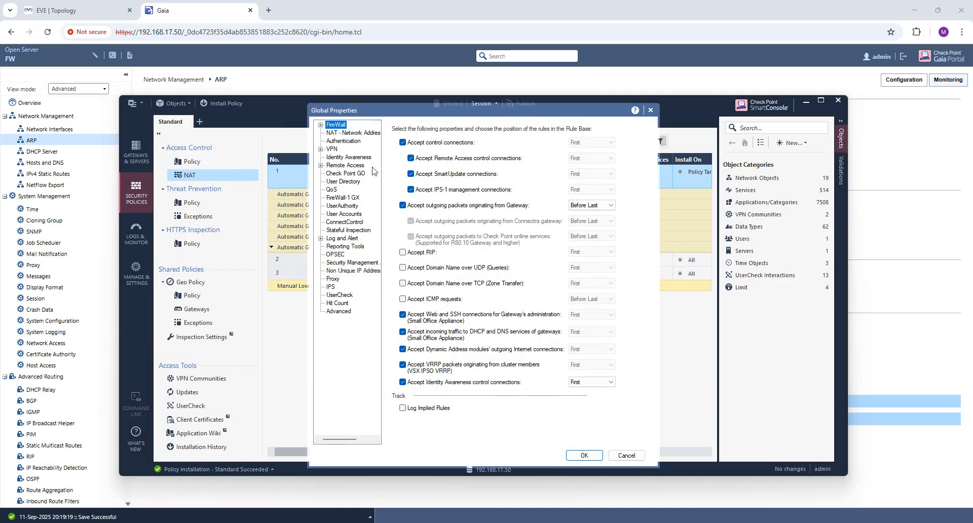
pyautogui.click(348, 133)
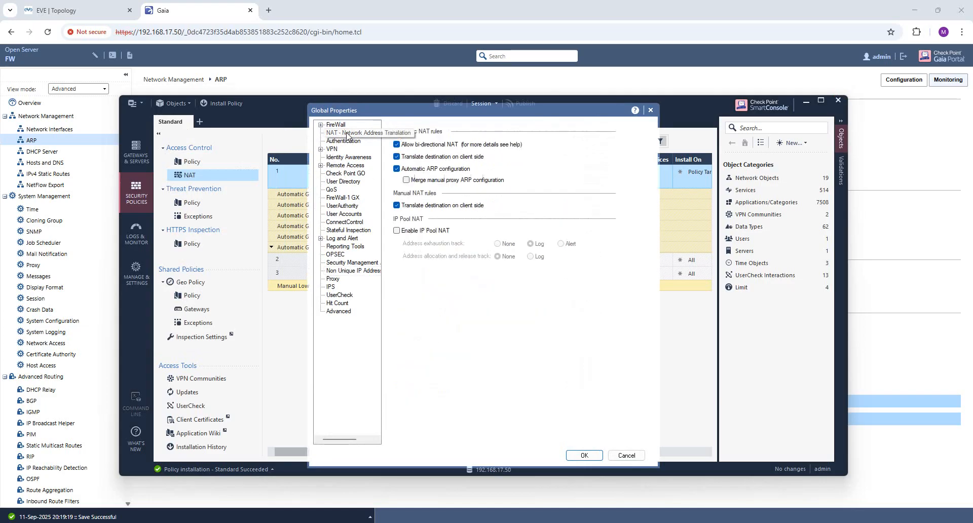
pyautogui.click(406, 181)
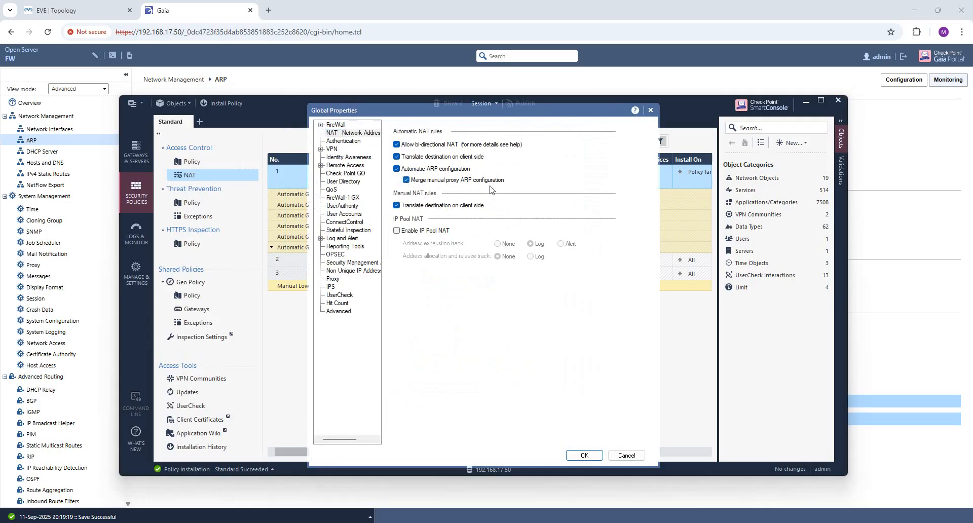
pyautogui.click(585, 455)
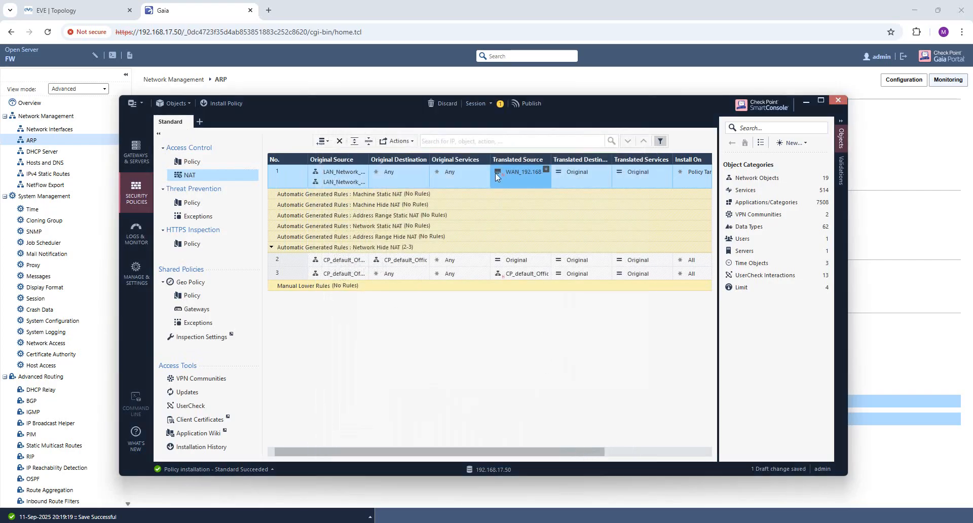
# - Publish the global properties change and reinstall the Standard policy on FW
pyautogui.click(539, 103)
pyautogui.click(530, 355)
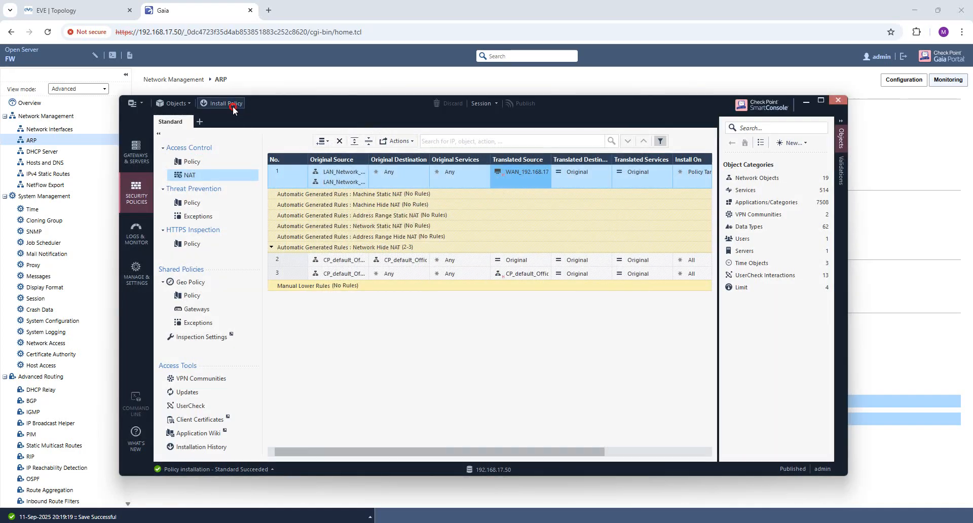
pyautogui.click(226, 104)
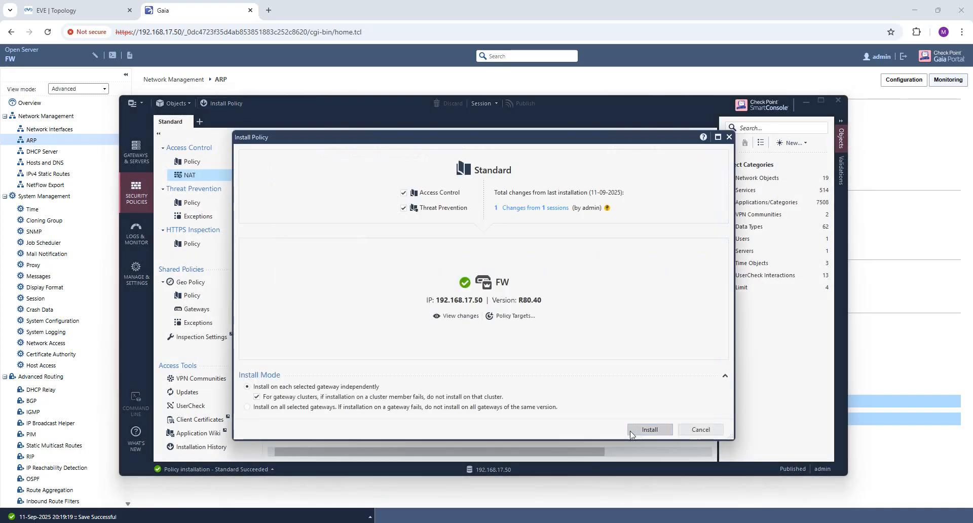
pyautogui.click(637, 432)
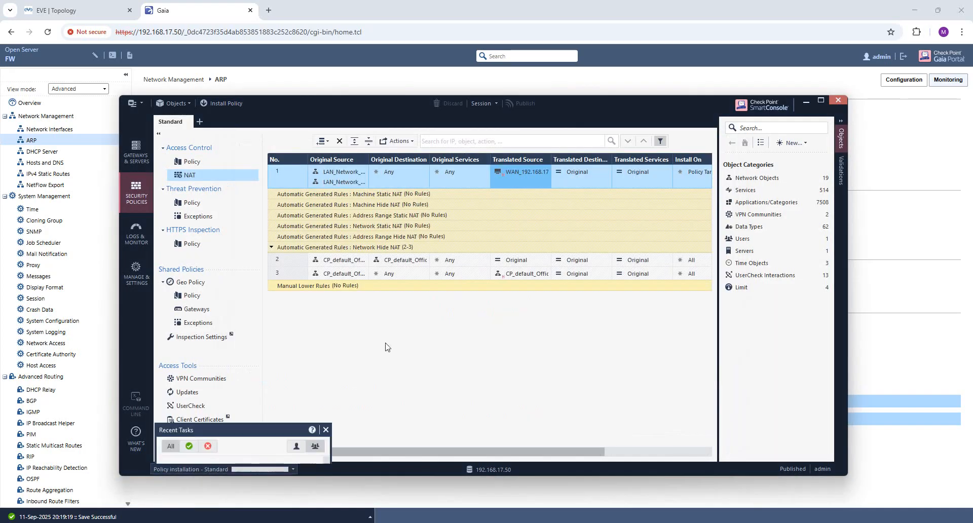
# - Start a new proxy ARP entry in the Gaia Portal with IPv4 address 192.168.17.100
pyautogui.click(35, 129)
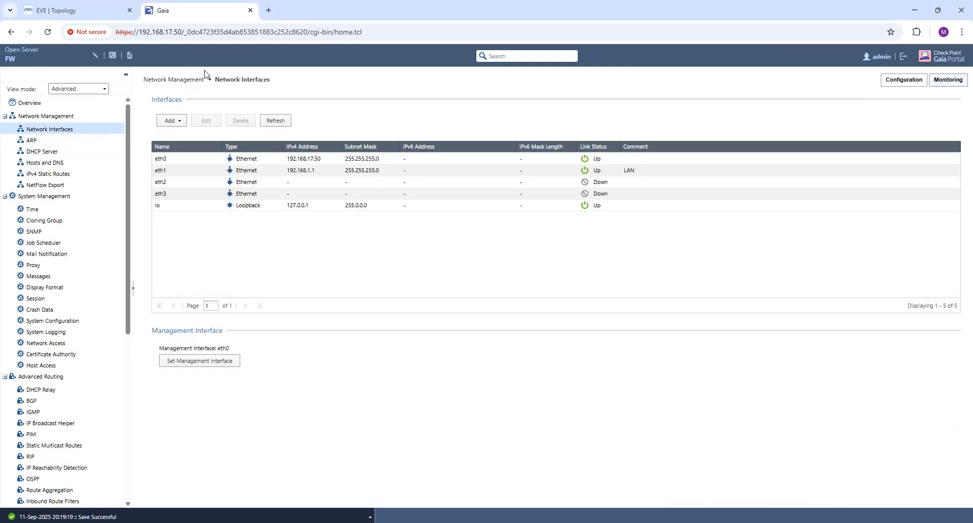
pyautogui.click(41, 141)
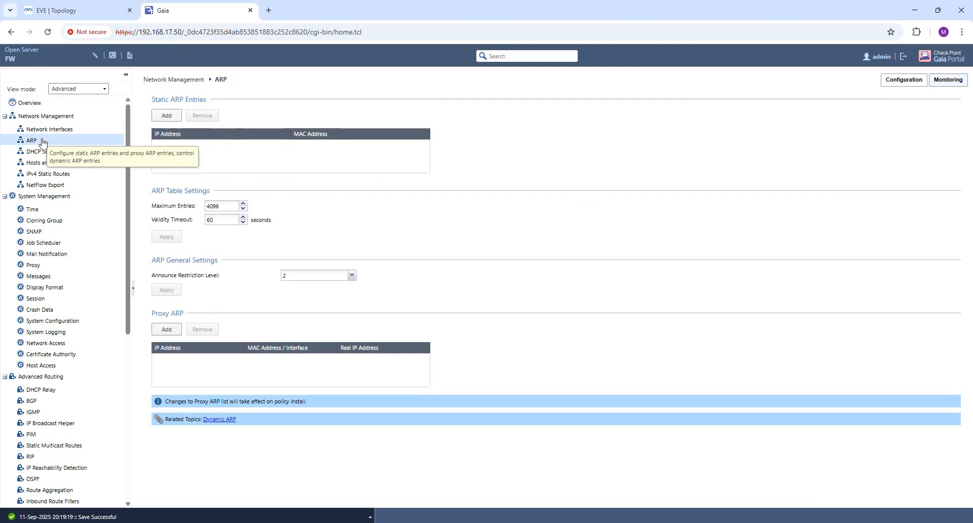
pyautogui.click(172, 331)
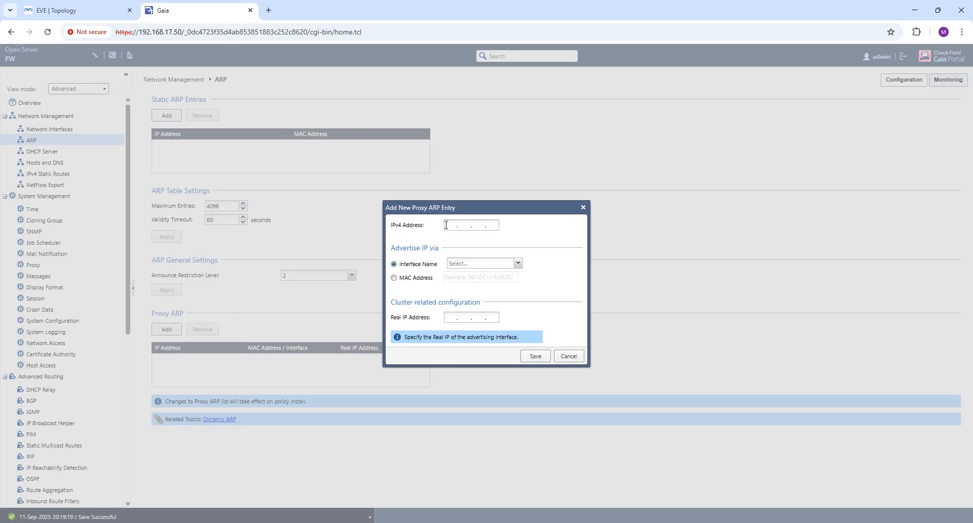
pyautogui.click(451, 224)
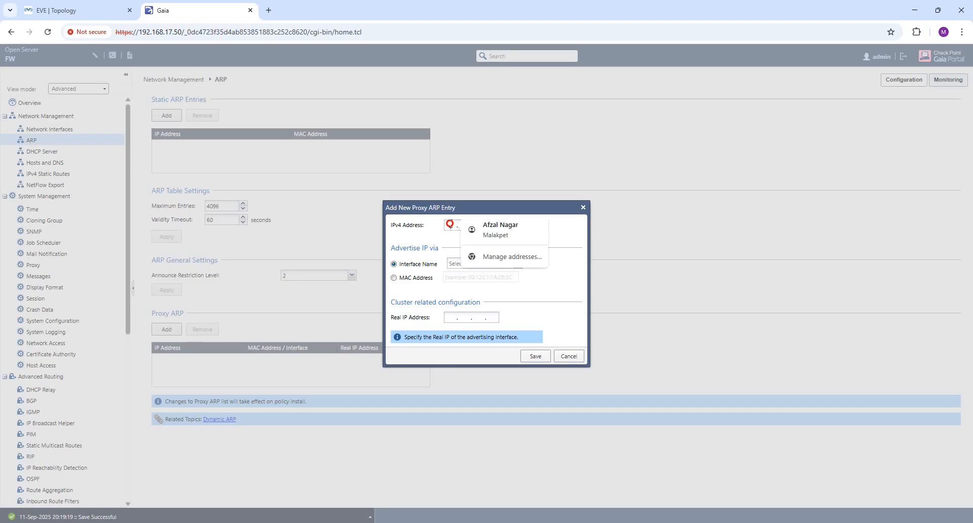
pyautogui.click(575, 241)
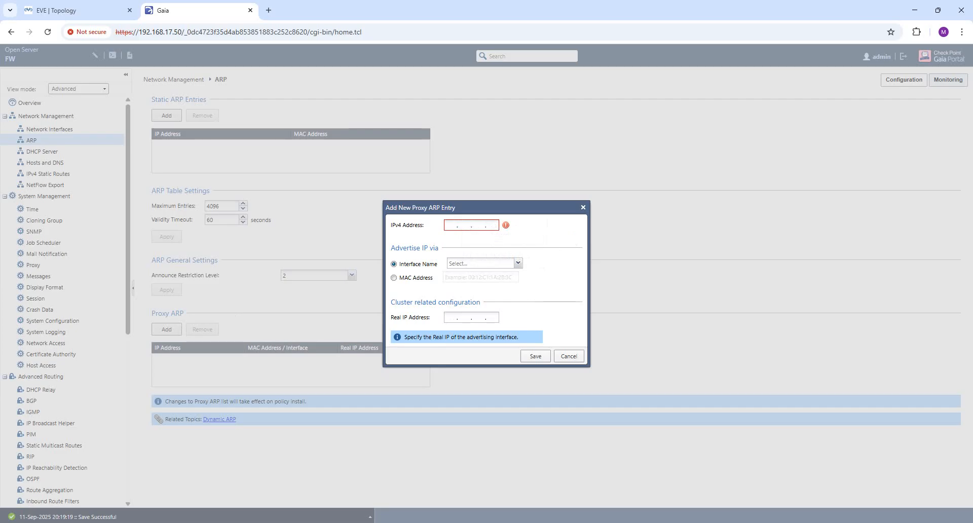
pyautogui.click(451, 227)
pyautogui.write('192.168.17.1')
# - Set the proxy ARP entry's real IP address to 192.168.17.1 and its interface to eth0, and save the entry
pyautogui.click(448, 318)
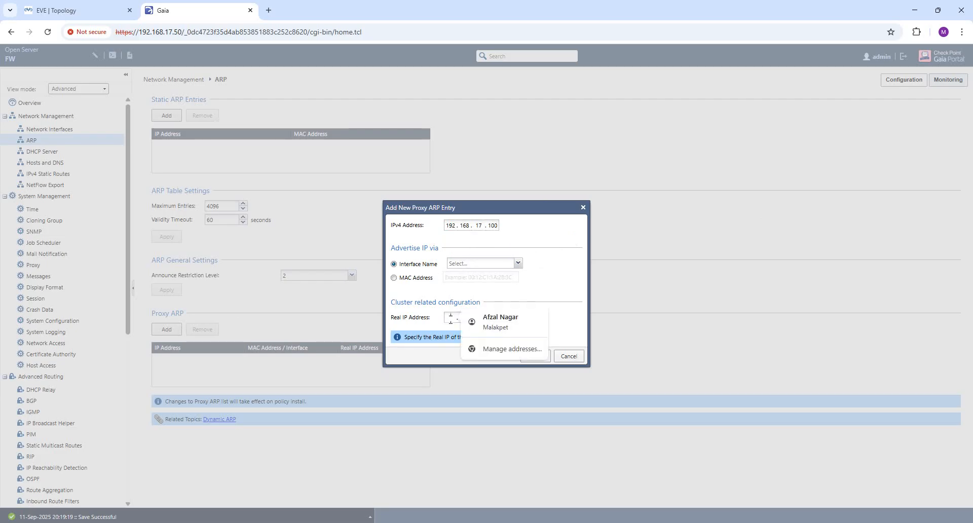
pyautogui.write('192 . 168 . 17 . 10')
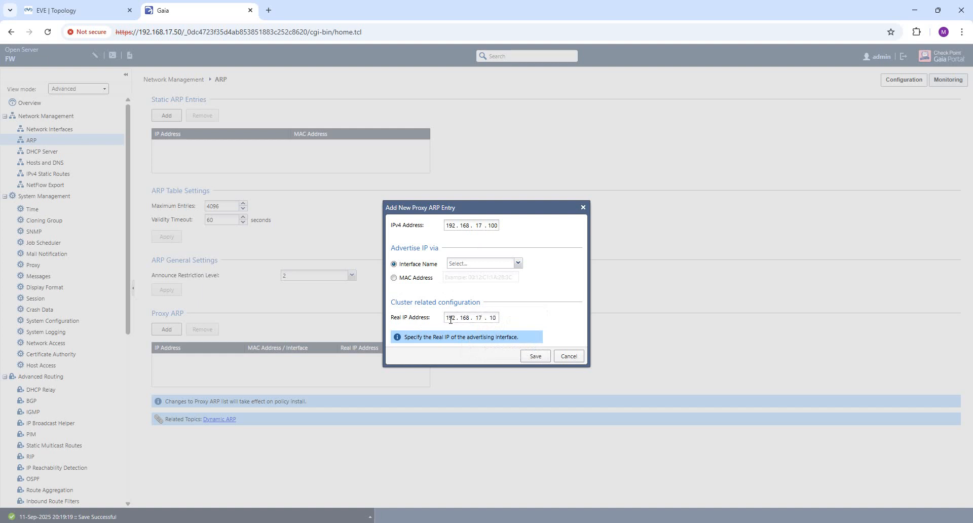
pyautogui.click(533, 356)
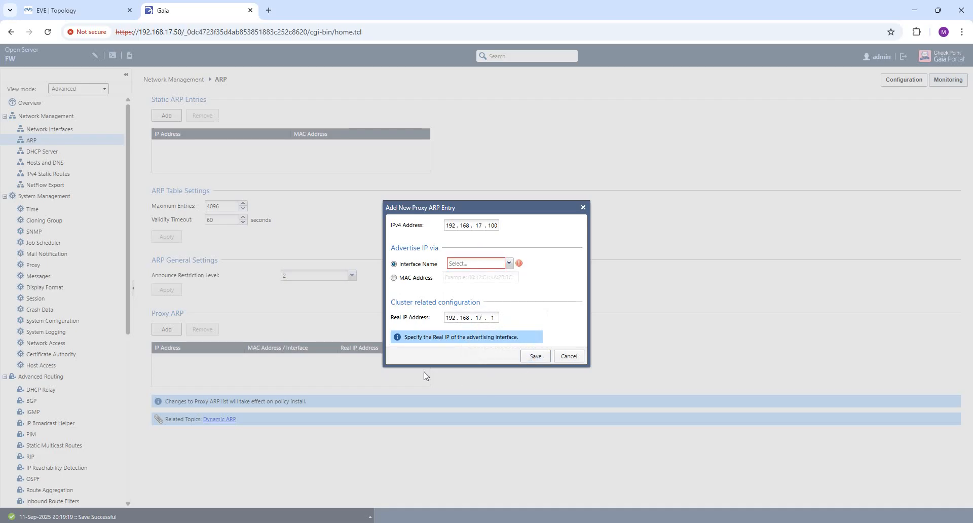
pyautogui.click(509, 264)
pyautogui.click(494, 275)
pyautogui.click(78, 17)
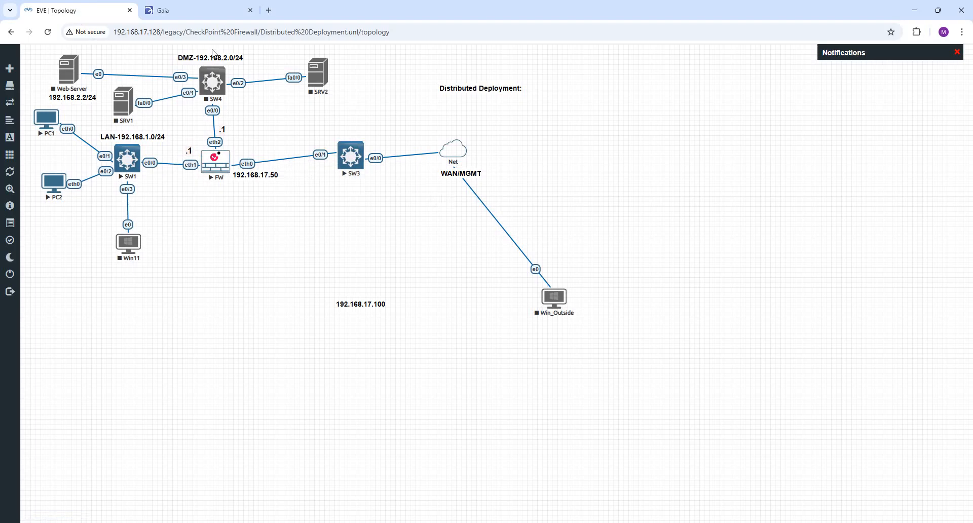
pyautogui.click(209, 18)
pyautogui.click(534, 357)
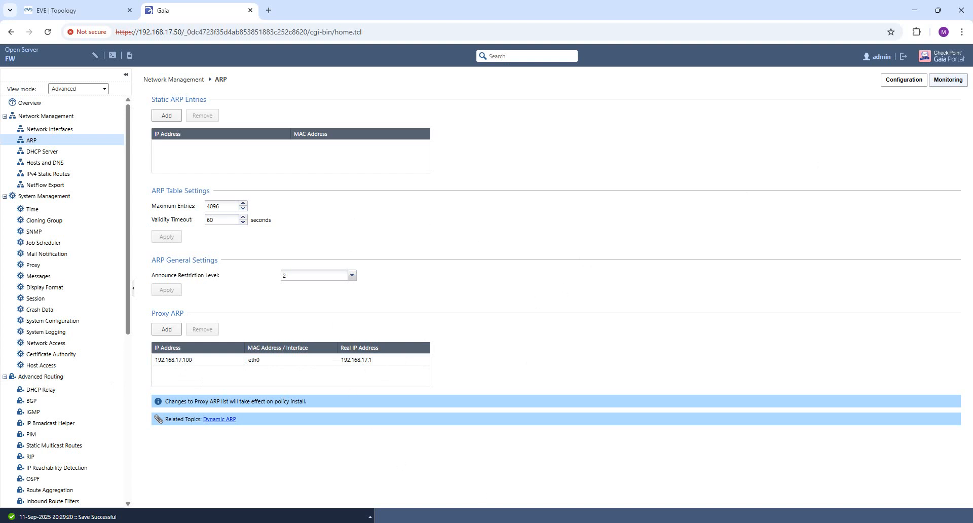
# - Open PC1's console from the EVE topology, show its IP settings, and ping 8.8.8.8
pyautogui.click(45, 9)
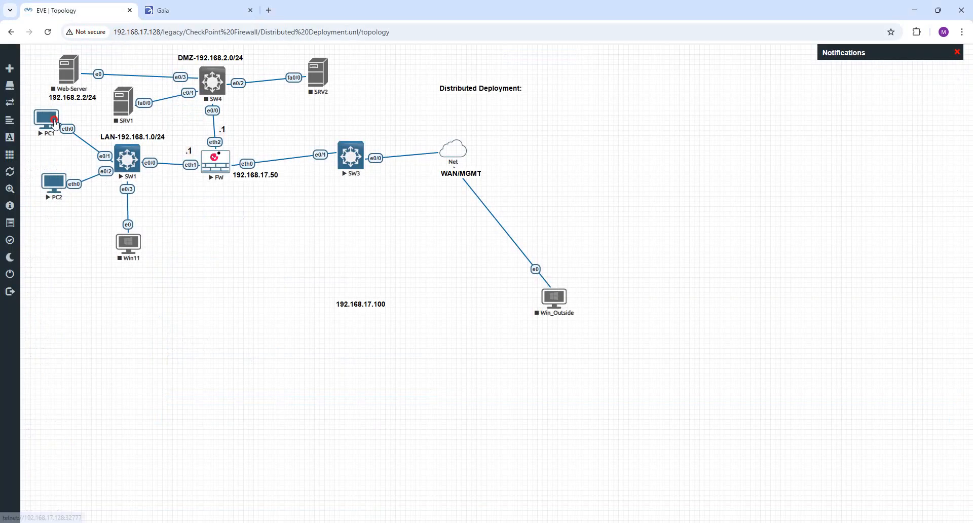
pyautogui.click(55, 124)
pyautogui.click(506, 104)
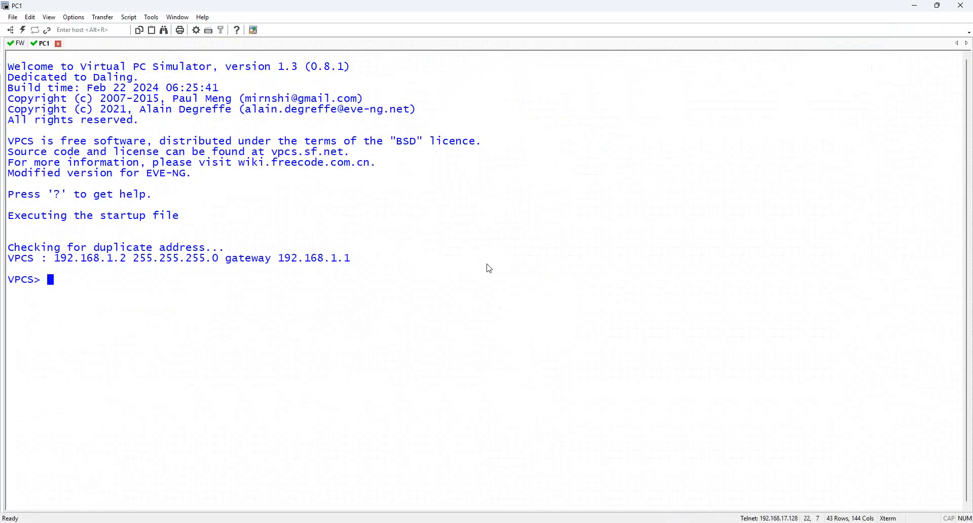
pyautogui.write('sh ip')
pyautogui.press('Return')
pyautogui.write('ping 8.8.8.8')
pyautogui.press('Return')
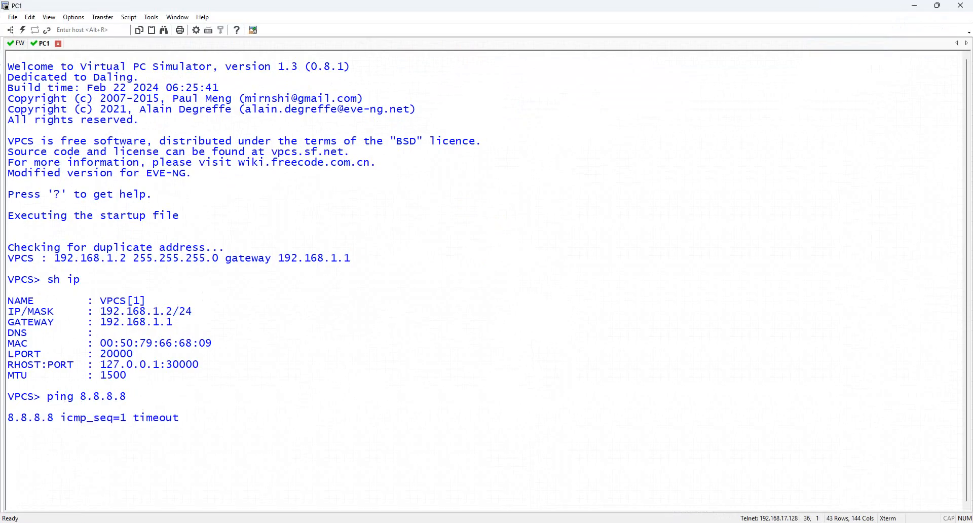
# - Shrink the terminal window and open PC2's console from the topology
pyautogui.click(937, 8)
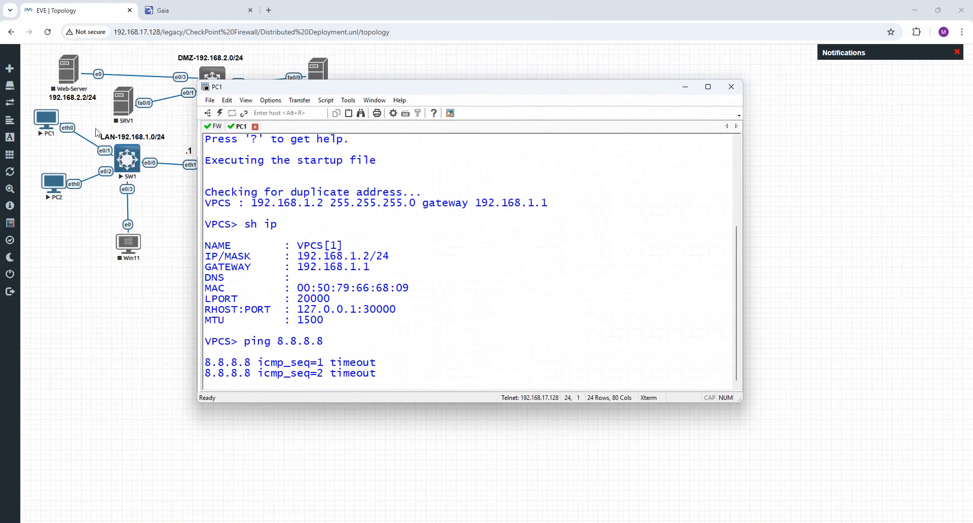
pyautogui.click(62, 186)
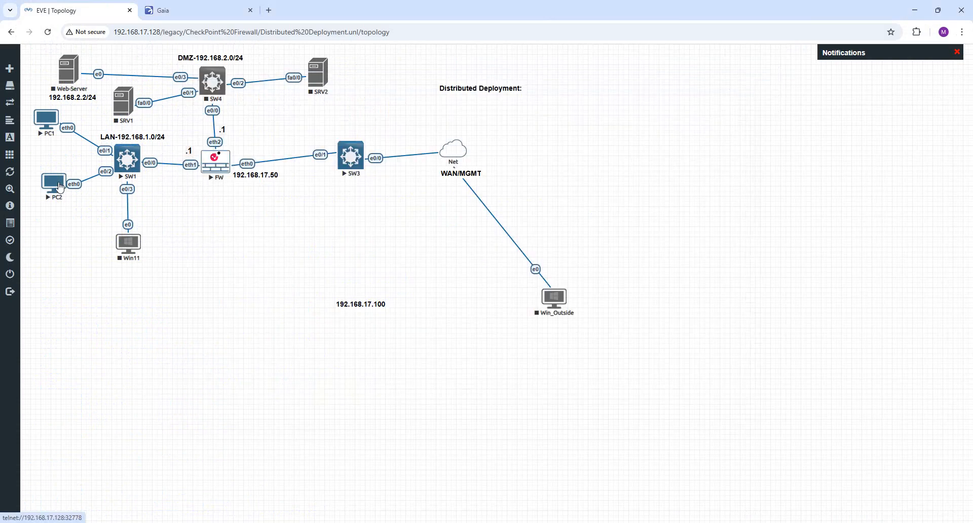
pyautogui.click(491, 104)
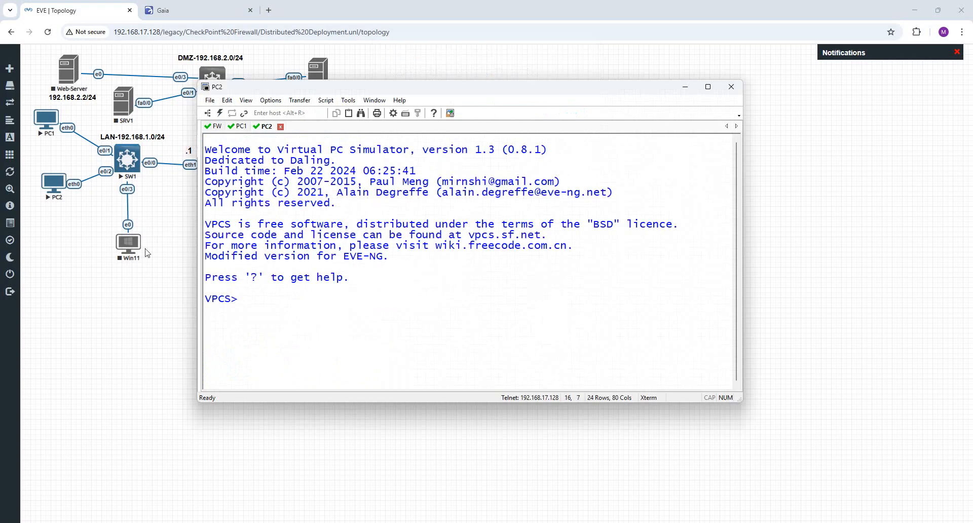
# - Return to the topology and start the Win11 node in the LAN
pyautogui.click(108, 268)
pyautogui.rightClick(122, 245)
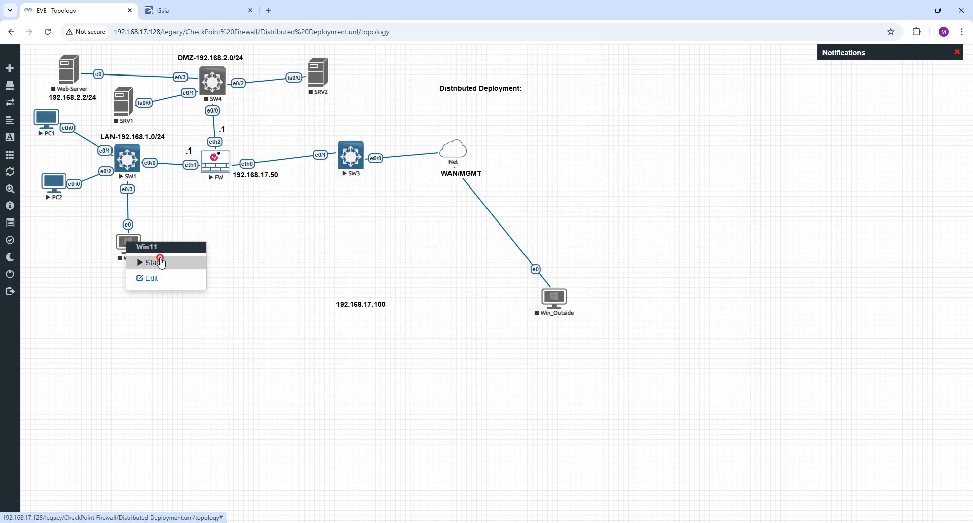
pyautogui.click(157, 264)
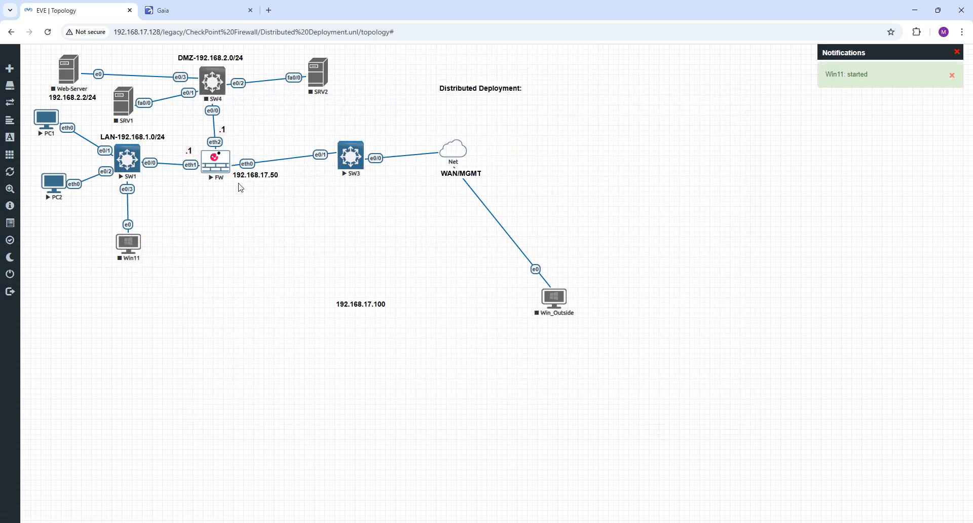
# - Switch to the Gaia portal and review the firewall's IPv4 static routes and network interfaces
pyautogui.click(152, 12)
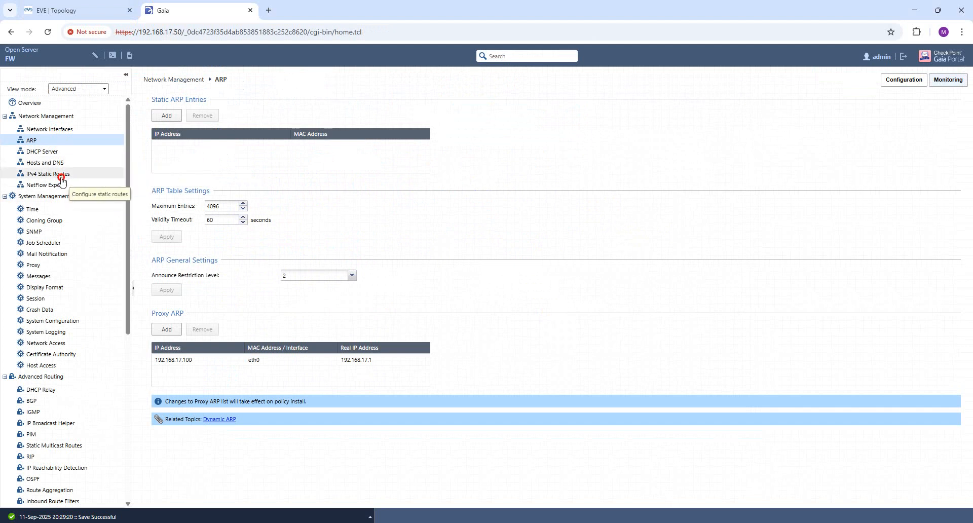
pyautogui.click(60, 175)
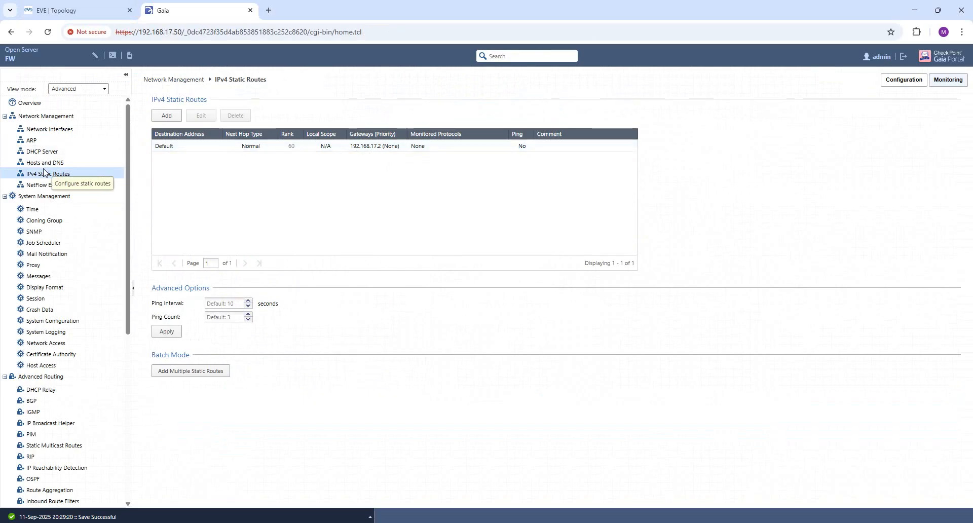
pyautogui.click(72, 135)
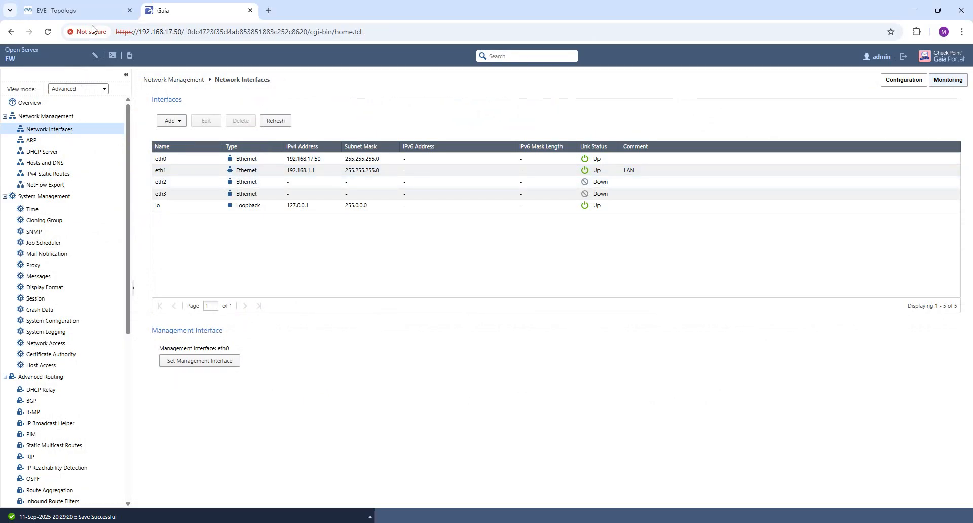
# - Go back to the EVE topology, bring up PC2's console and show its IP settings
pyautogui.click(75, 8)
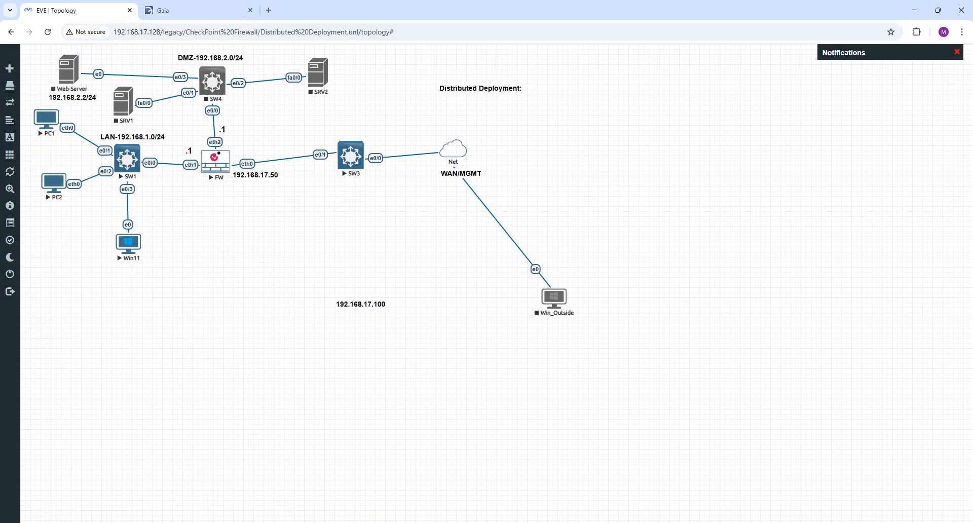
pyautogui.click(274, 522)
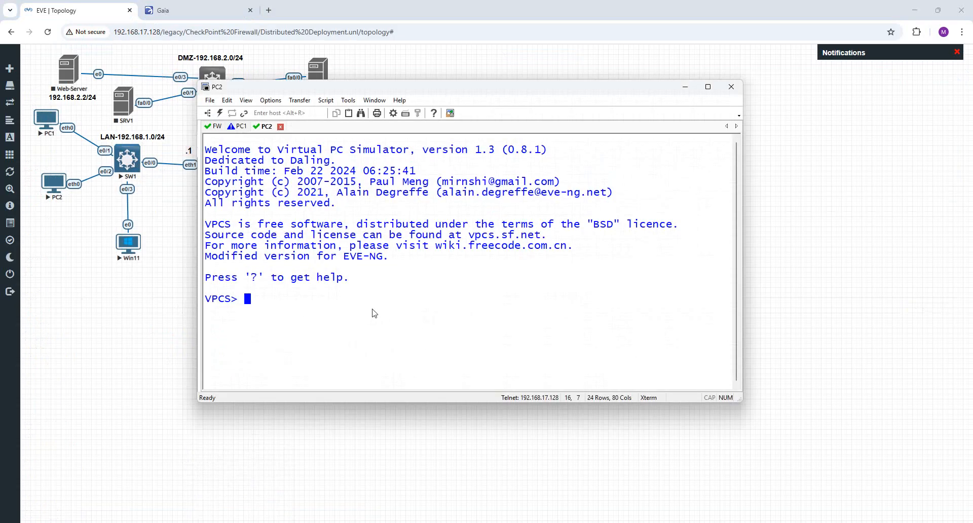
pyautogui.write('sh ip')
pyautogui.press('Return')
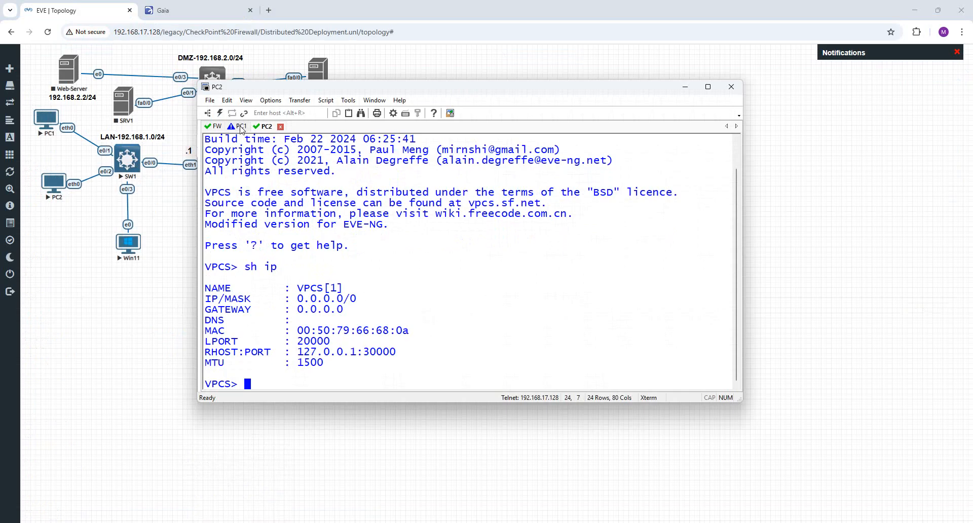
# - Check PC1's IP address and gateway in its console, moving the terminal window clear of the firewall node
pyautogui.click(240, 127)
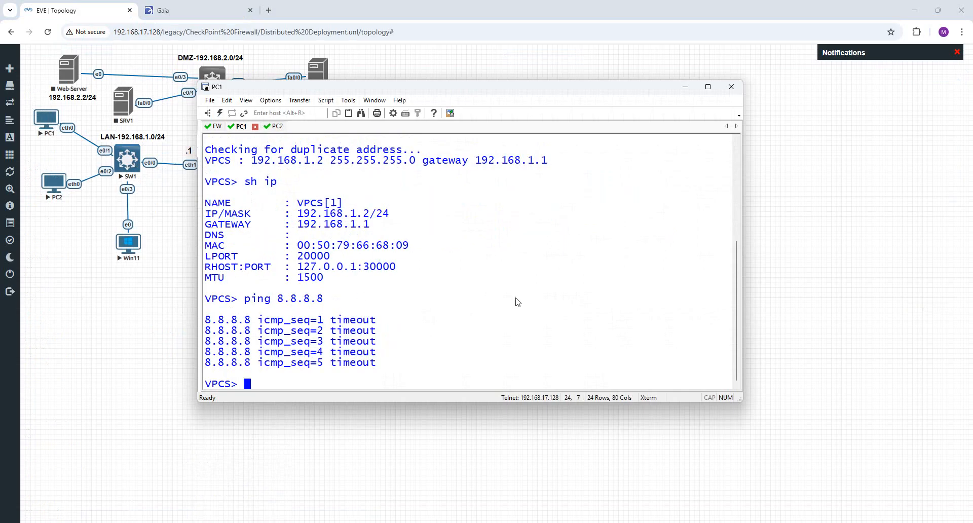
pyautogui.moveTo(370, 215); pyautogui.dragTo(298, 213)
pyautogui.moveTo(388, 86); pyautogui.dragTo(459, 102)
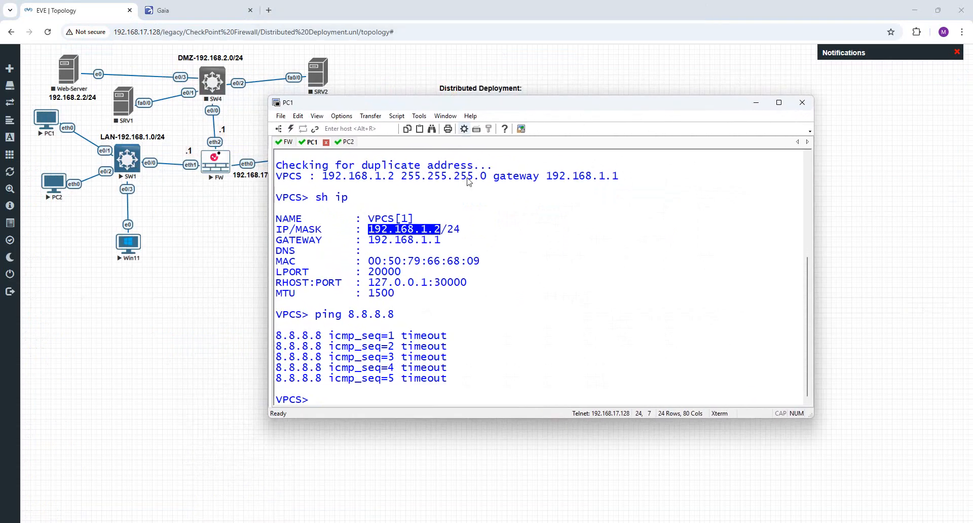
pyautogui.moveTo(369, 240); pyautogui.dragTo(431, 246)
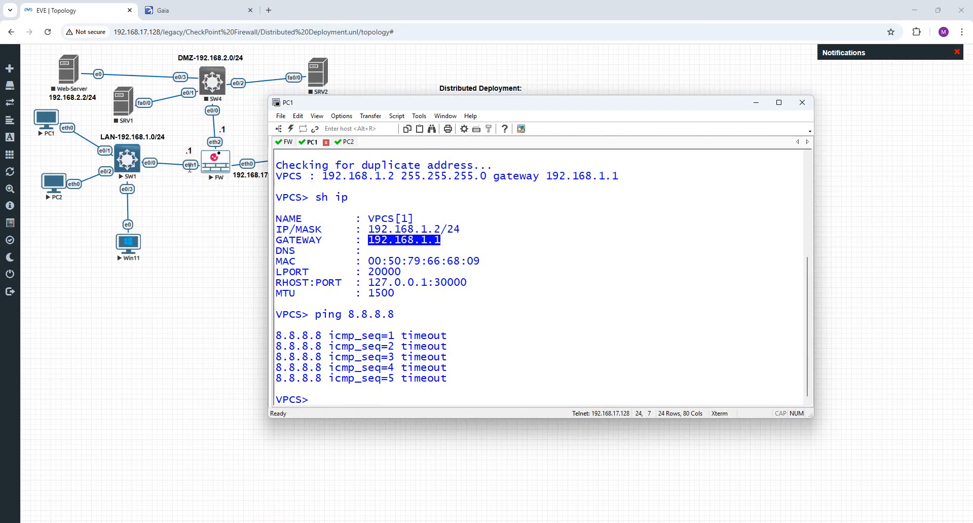
pyautogui.click(464, 278)
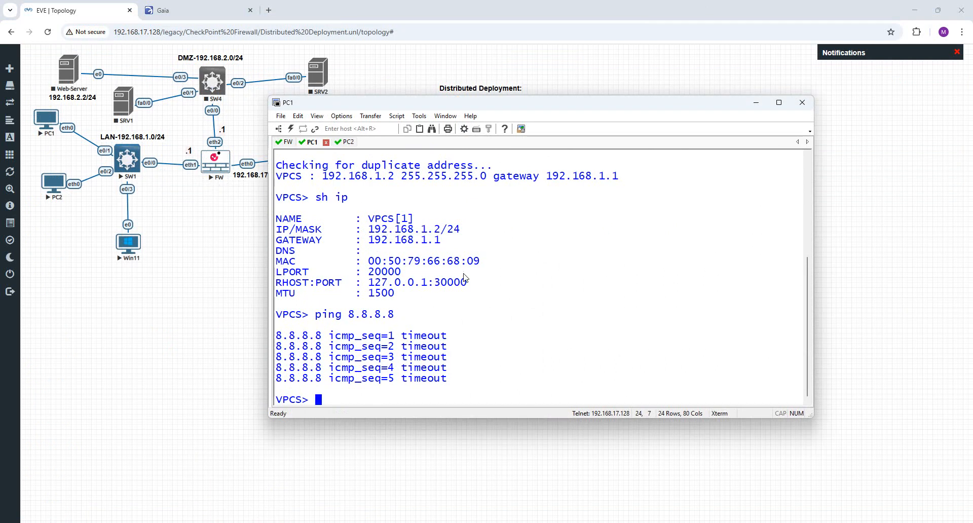
# - List the available VPCS commands in PC1's console with help
pyautogui.write('dh')
pyautogui.write('ns')
pyautogui.write('elp')
pyautogui.press('Return')
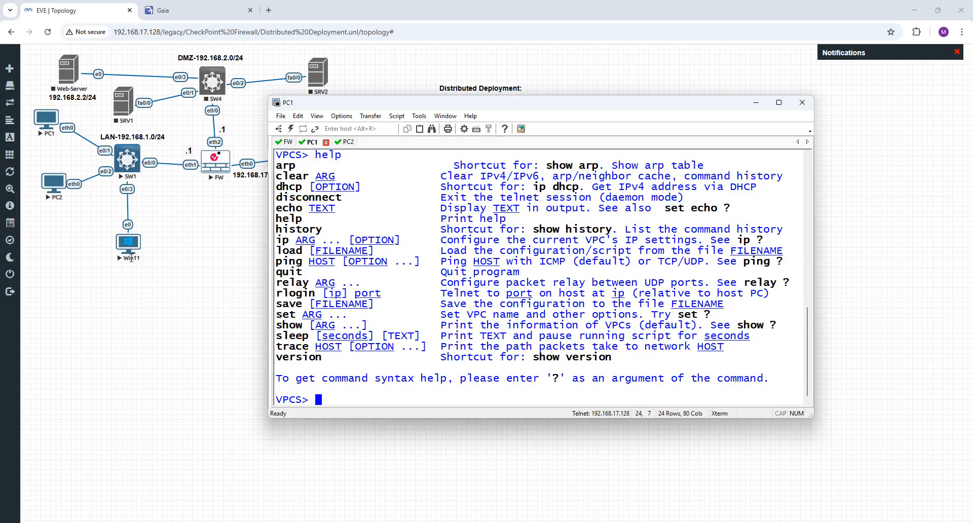
# - Open the Win11 node's console in the VNC viewer and sign in with the Administrator account password
pyautogui.click(130, 242)
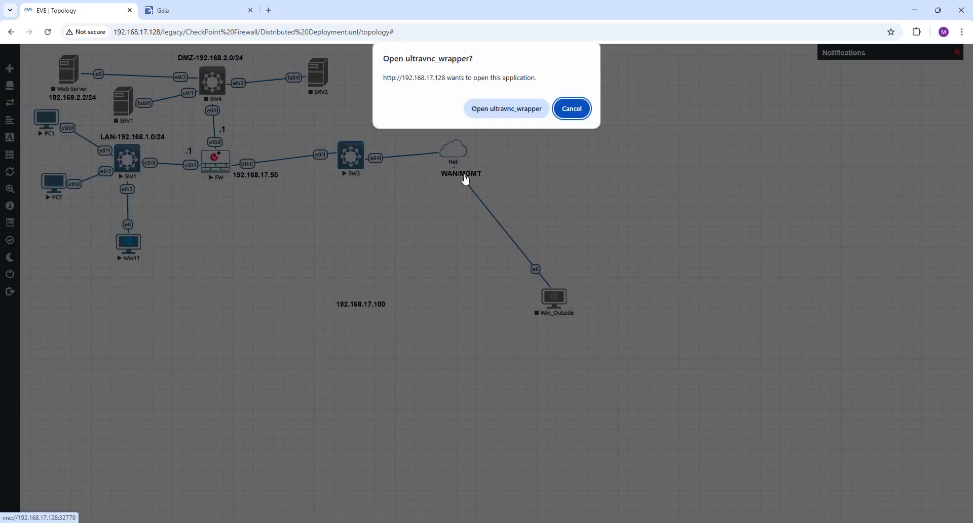
pyautogui.click(502, 107)
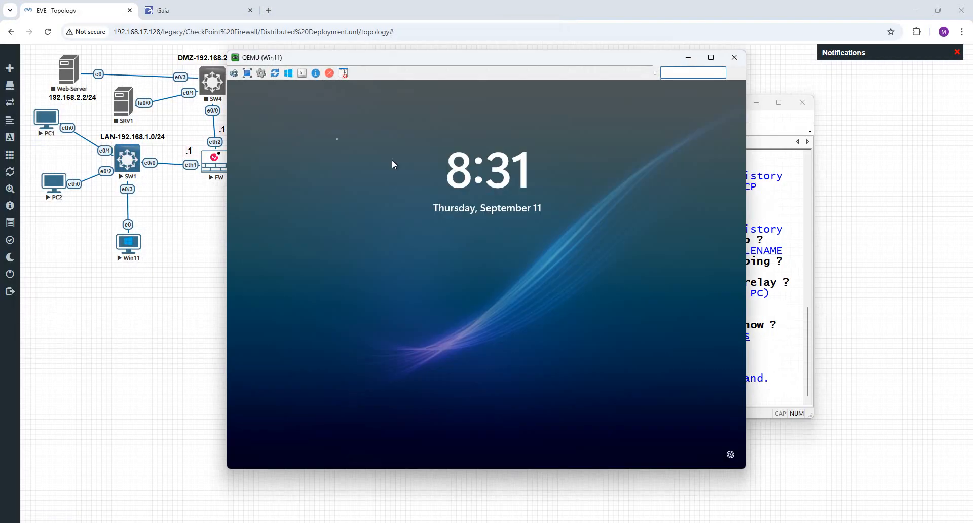
pyautogui.click(407, 218)
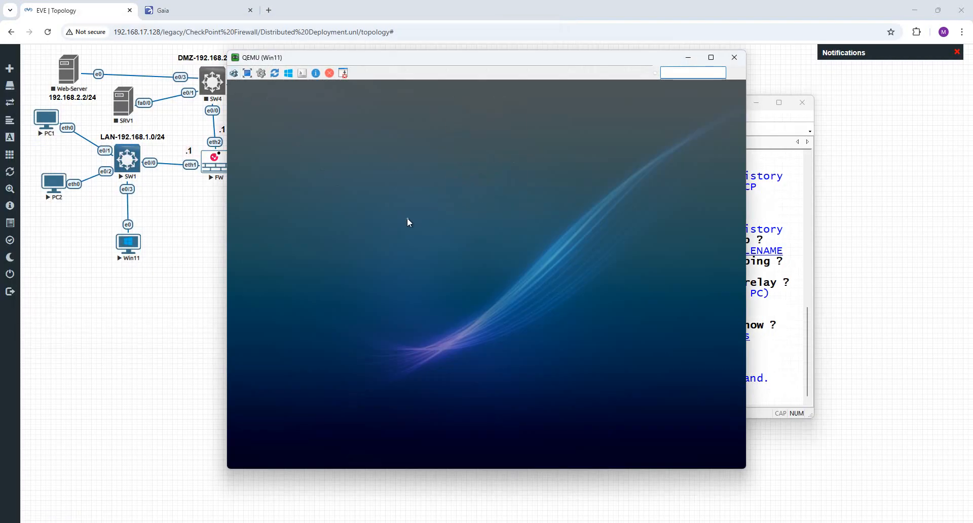
pyautogui.write('*******')
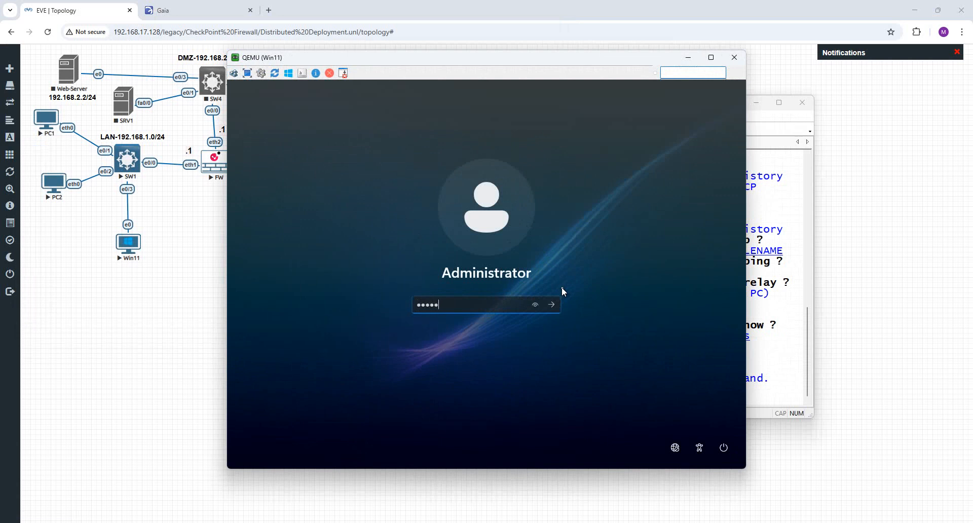
pyautogui.press('Return')
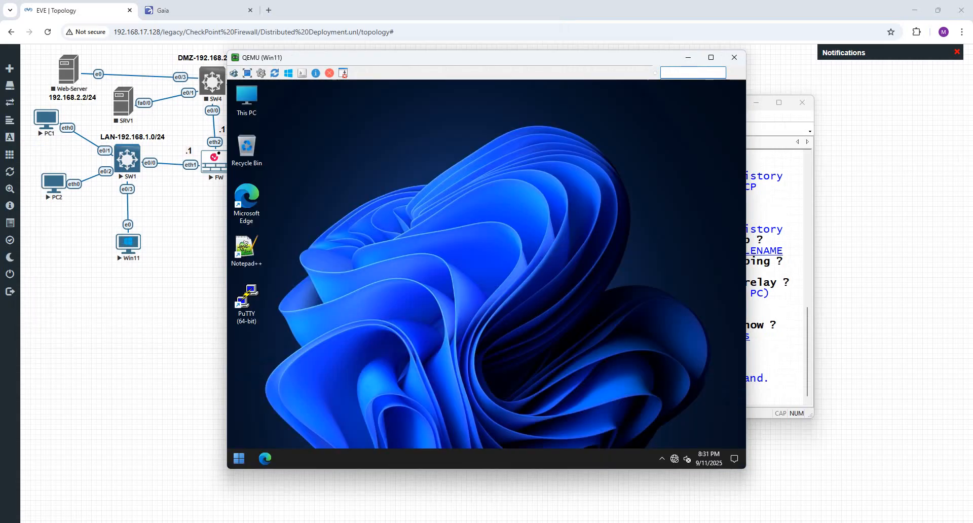
# - Open a Command Prompt on Win11, show its IP configuration with ipconfig, and ping 8.8.8.8
pyautogui.click(238, 458)
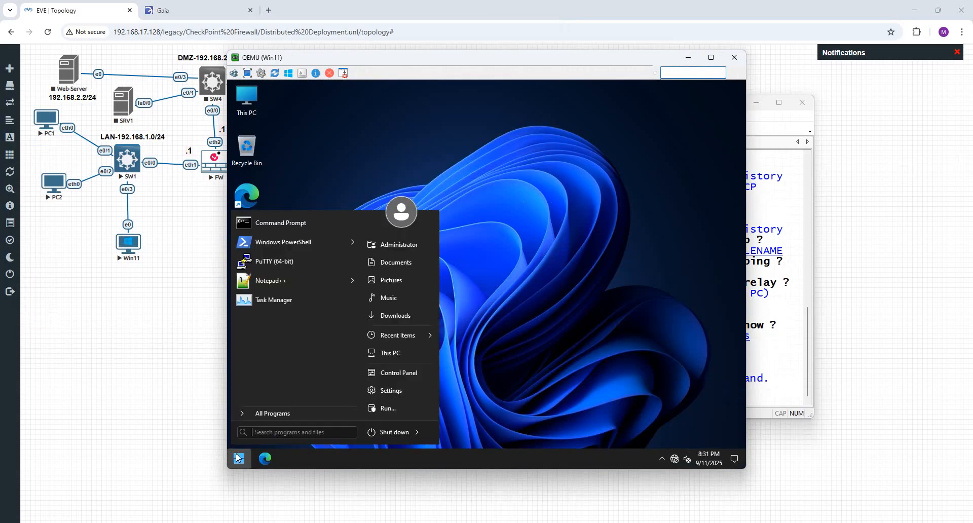
pyautogui.click(319, 228)
pyautogui.write('ipconfig')
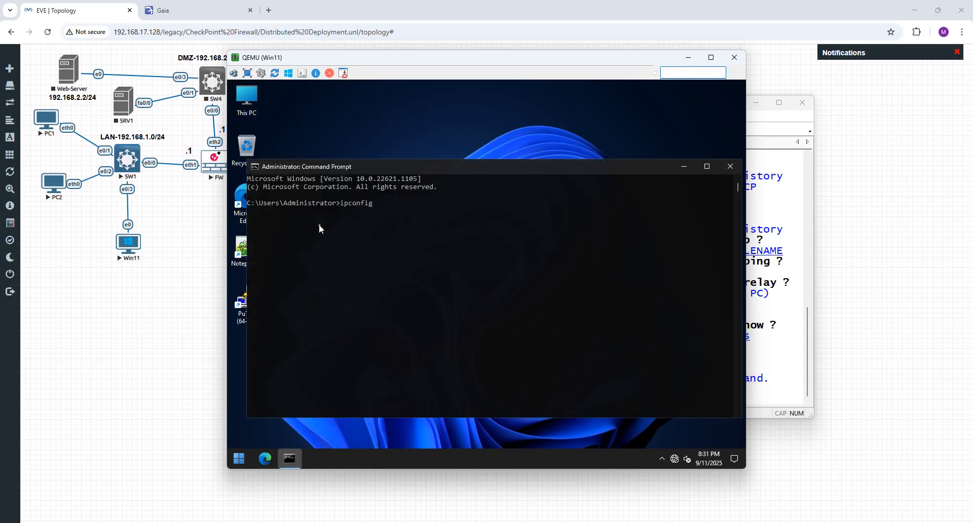
pyautogui.press('Return')
pyautogui.write('ping 8.8.8.8')
pyautogui.press('Return')
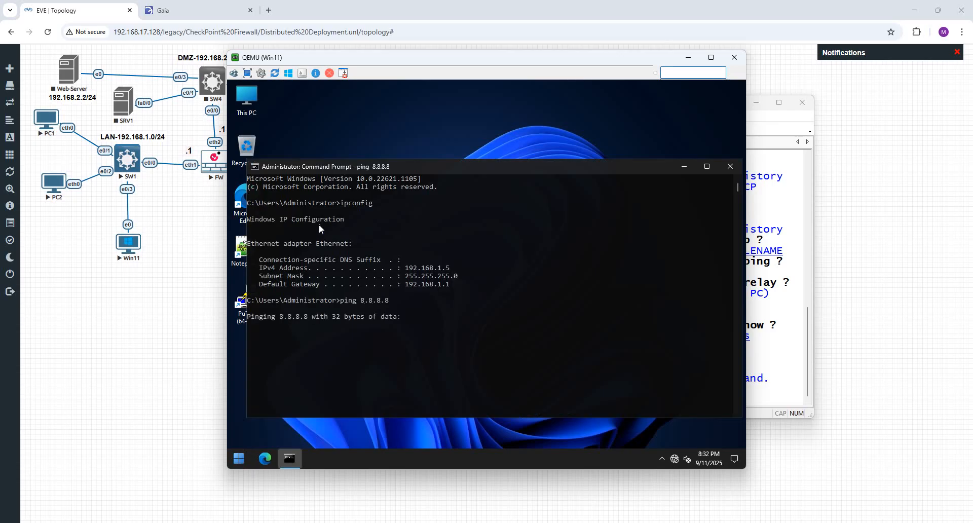
# - Open Network Connections with ncpa.cpl, check the Ethernet adapter's IPv4 address and DNS settings, and return to the Command Prompt
pyautogui.click(241, 459)
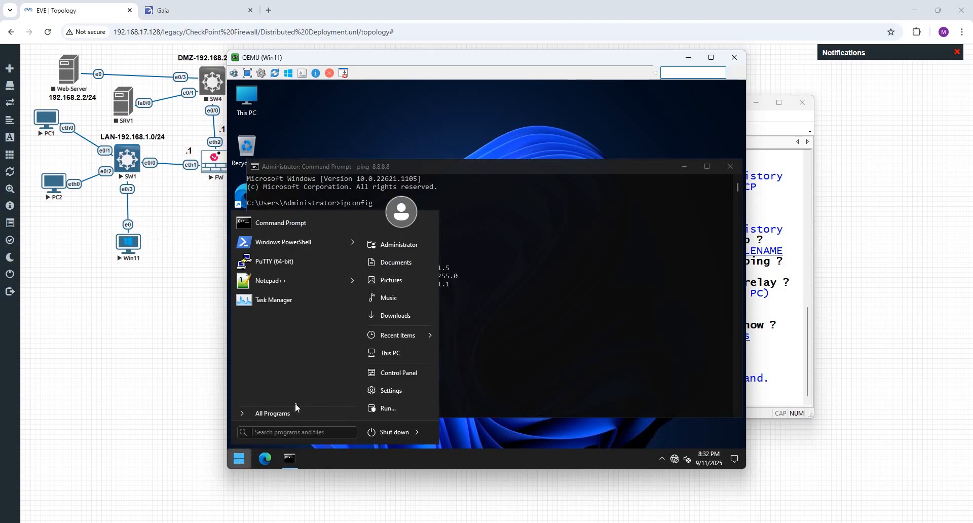
pyautogui.write('run')
pyautogui.press('Return')
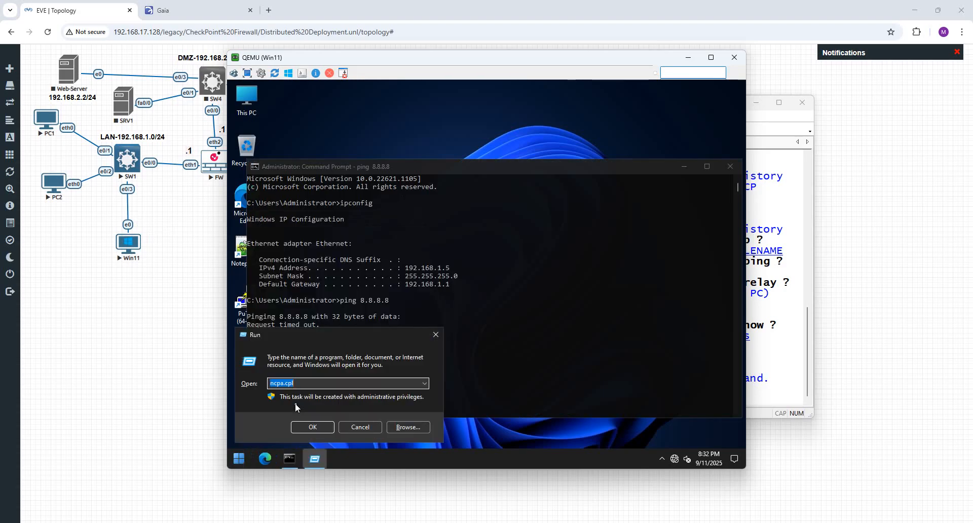
pyautogui.press('Return')
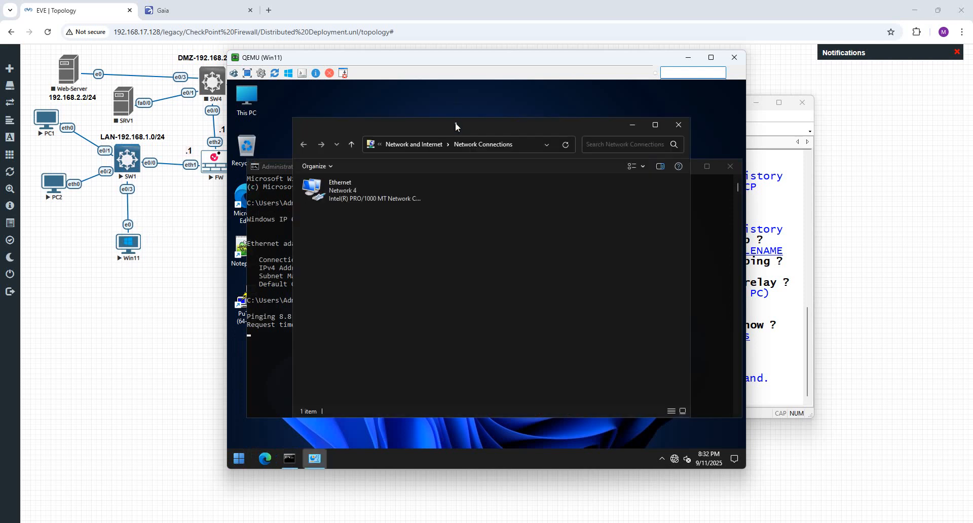
pyautogui.click(370, 200)
pyautogui.doubleClick(370, 201)
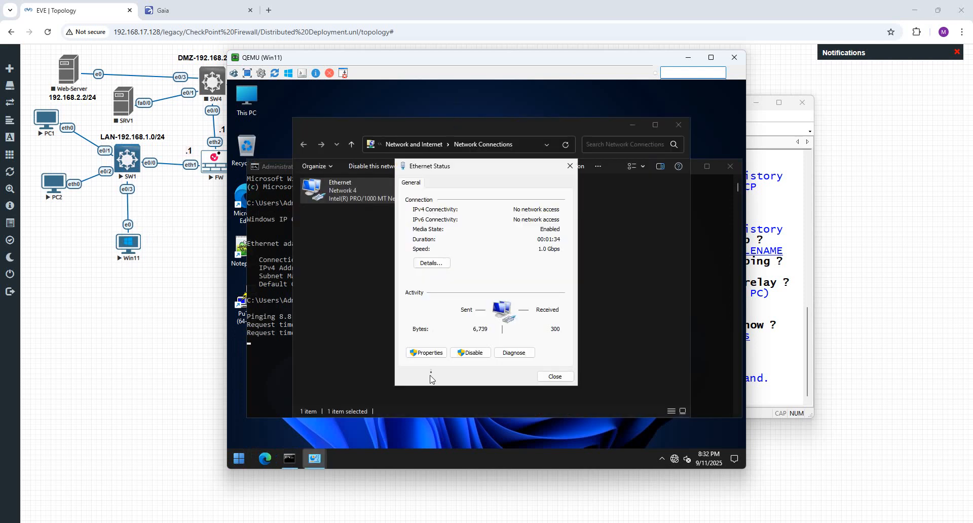
pyautogui.click(434, 356)
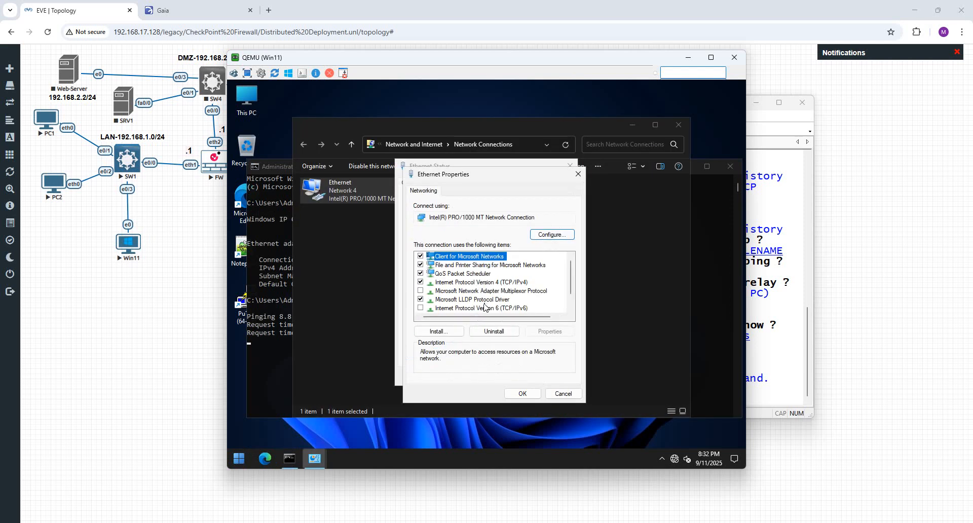
pyautogui.doubleClick(490, 283)
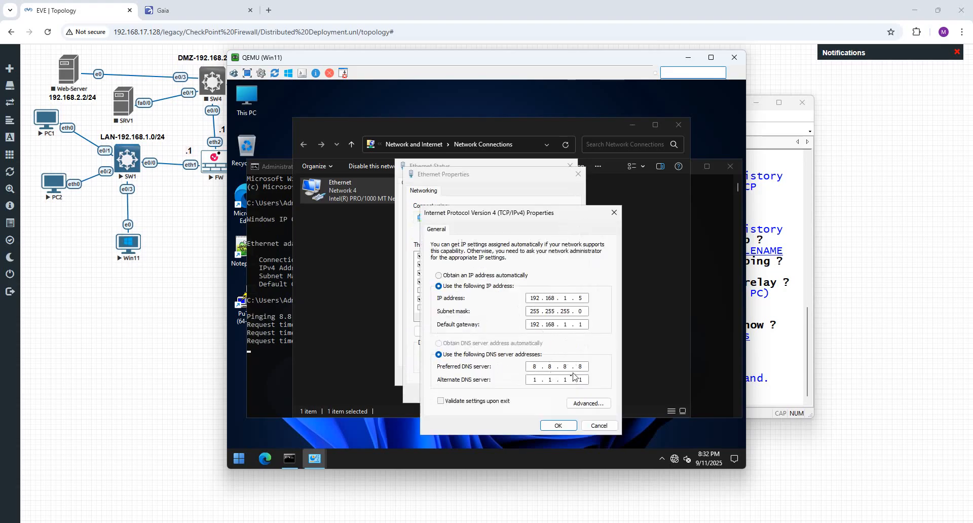
pyautogui.click(557, 425)
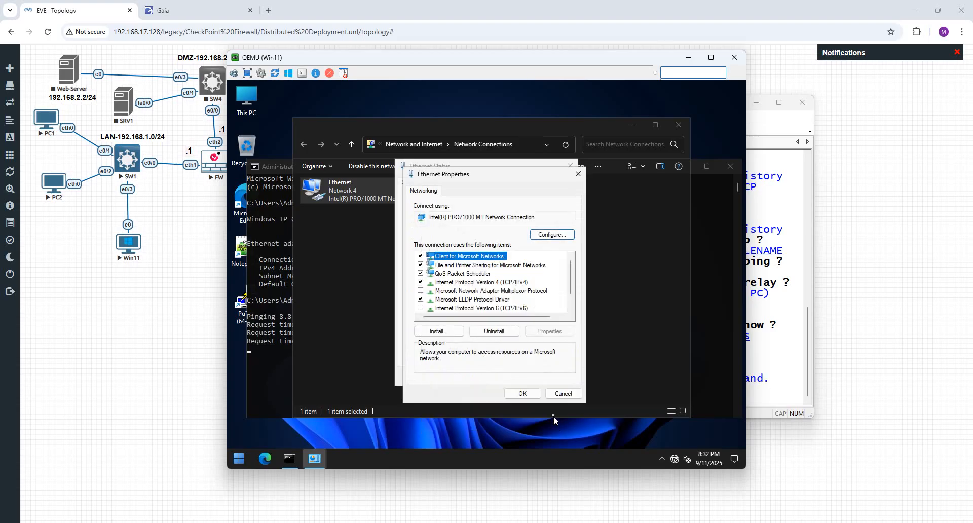
pyautogui.click(534, 394)
pyautogui.click(564, 394)
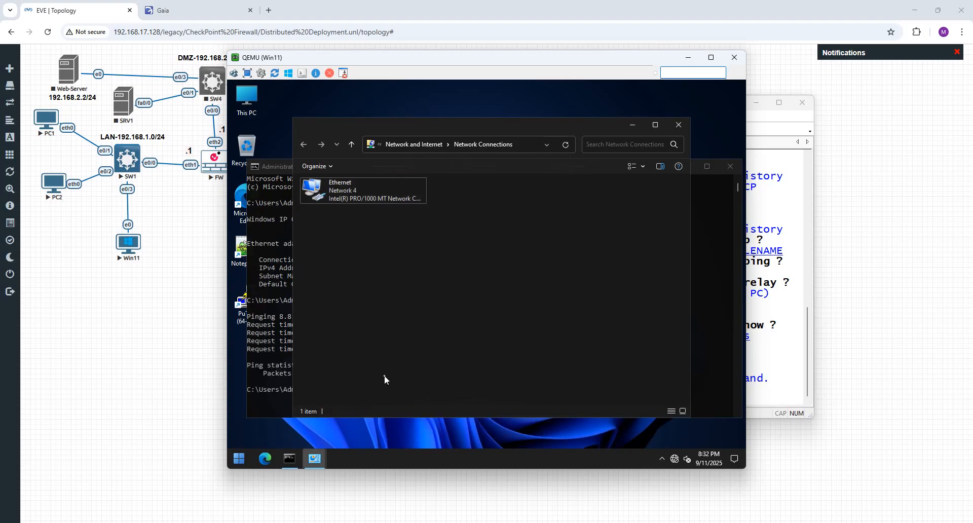
pyautogui.click(283, 347)
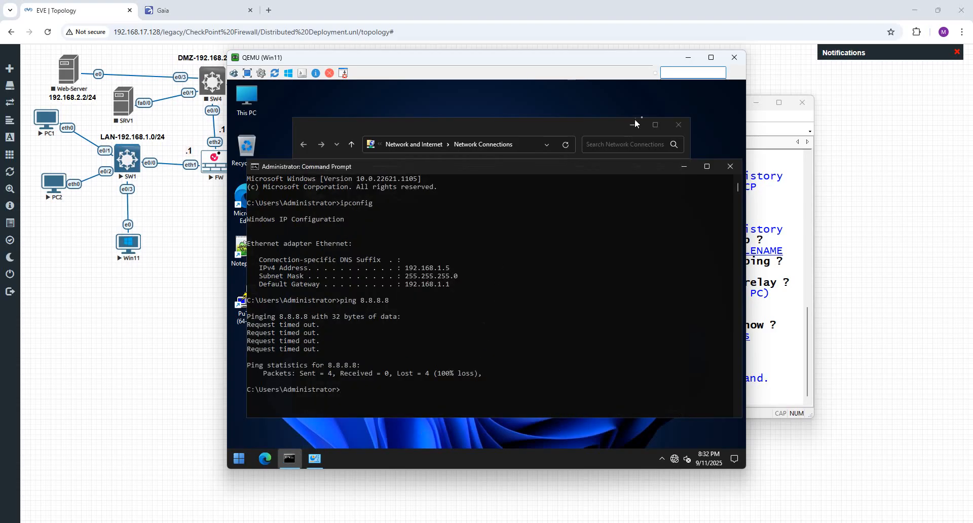
# - Minimize the Win11 and PC1 console windows and review the proxy ARP entries in the Gaia portal
pyautogui.click(687, 57)
pyautogui.moveTo(351, 102); pyautogui.dragTo(430, 87)
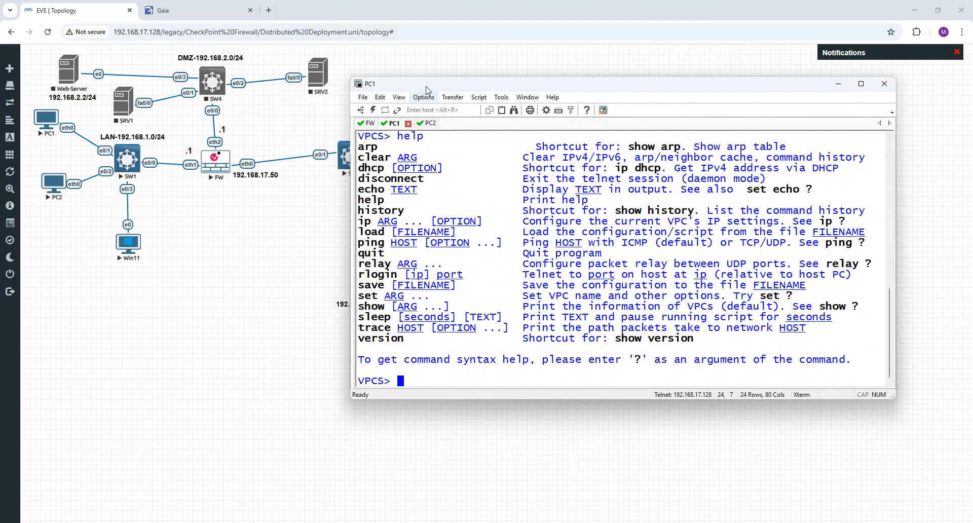
pyautogui.click(838, 84)
pyautogui.click(182, 10)
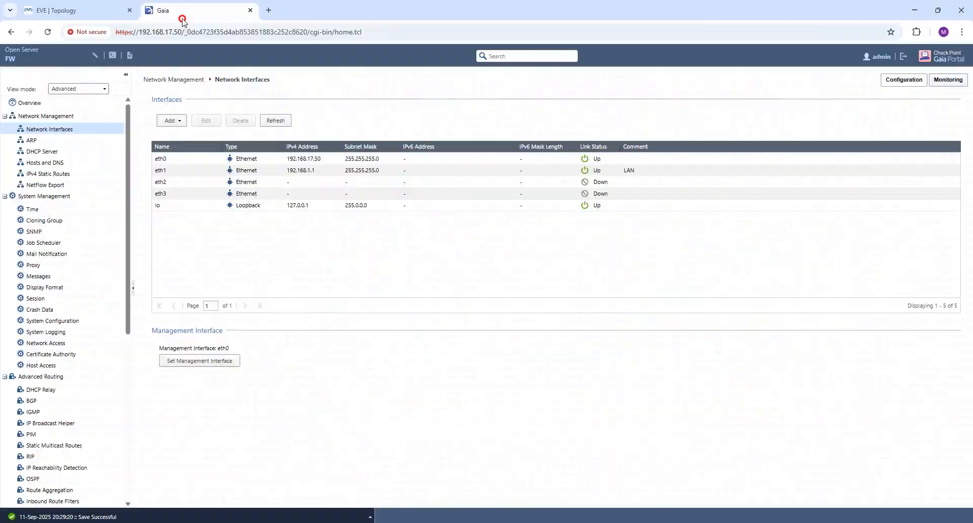
pyautogui.click(46, 141)
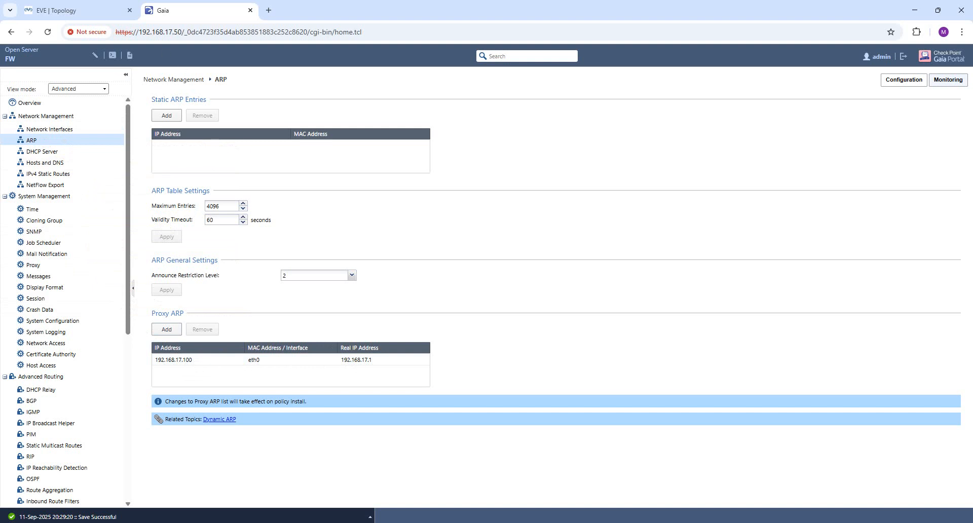
# - Switch to SmartConsole, maximize it, and examine the Access Control Cleanup rule's logs for DNS traffic from 192.168.1.5
pyautogui.hotkey('alt', 'Tab')
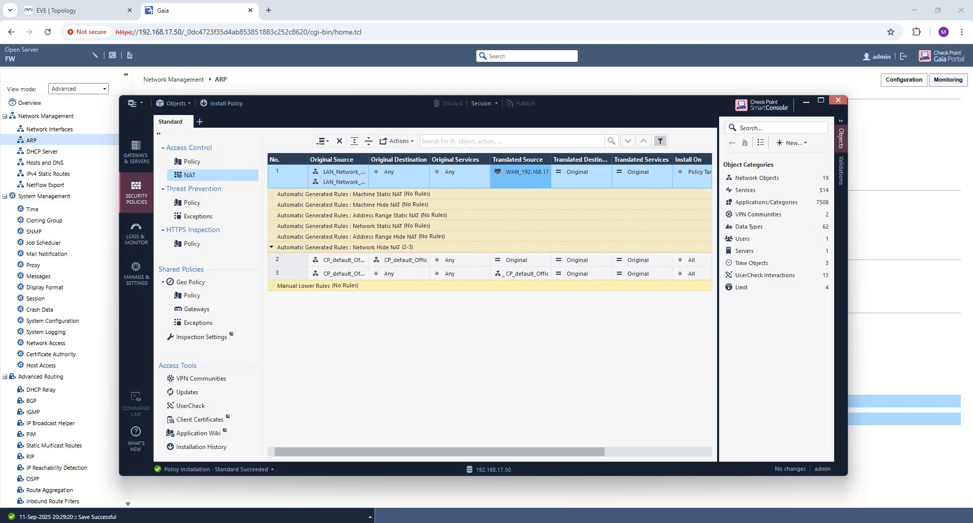
pyautogui.click(187, 162)
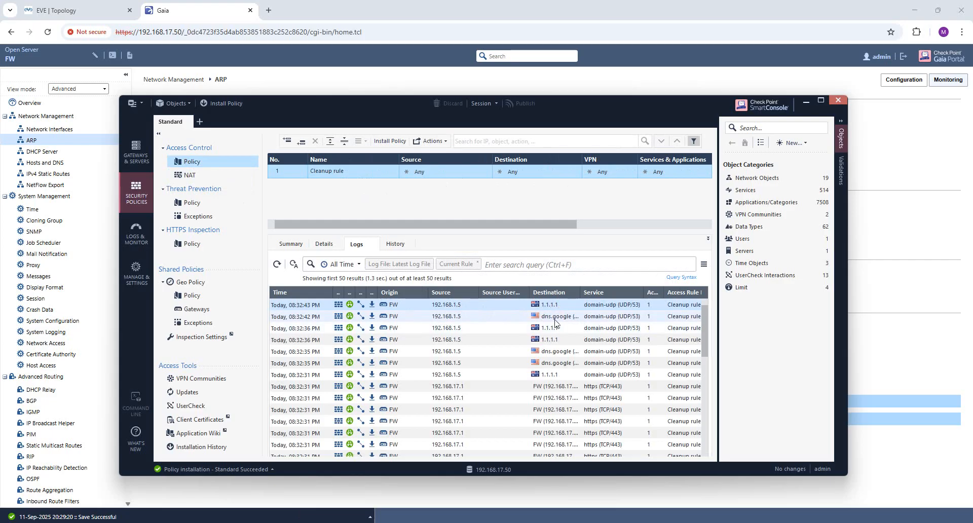
pyautogui.click(821, 100)
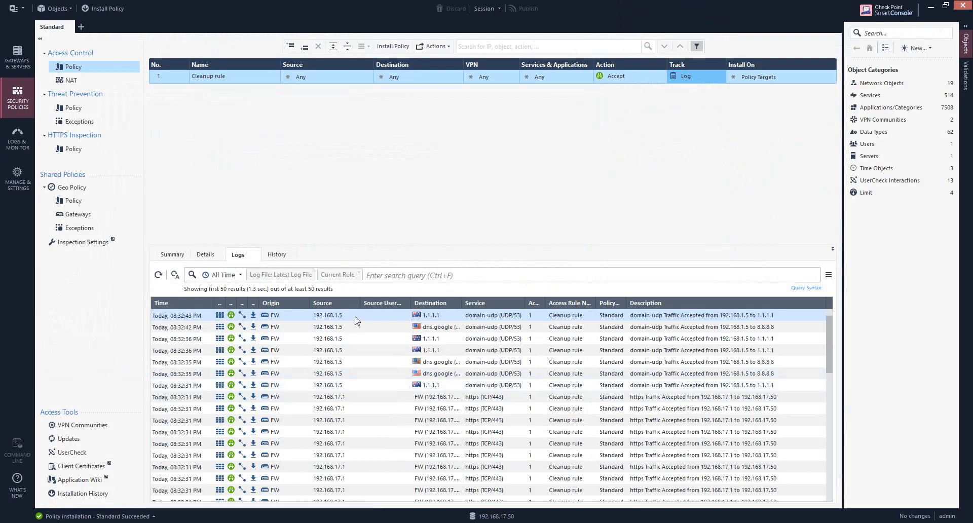
pyautogui.click(325, 327)
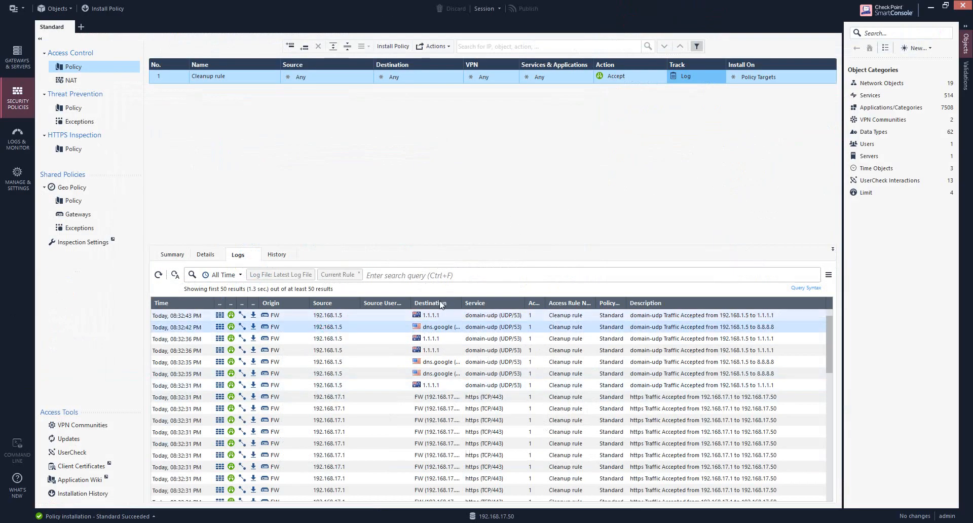
# - Return to the Win11 Command Prompt and rerun the ping to 8.8.8.8
pyautogui.hotkey('alt', 'Tab')
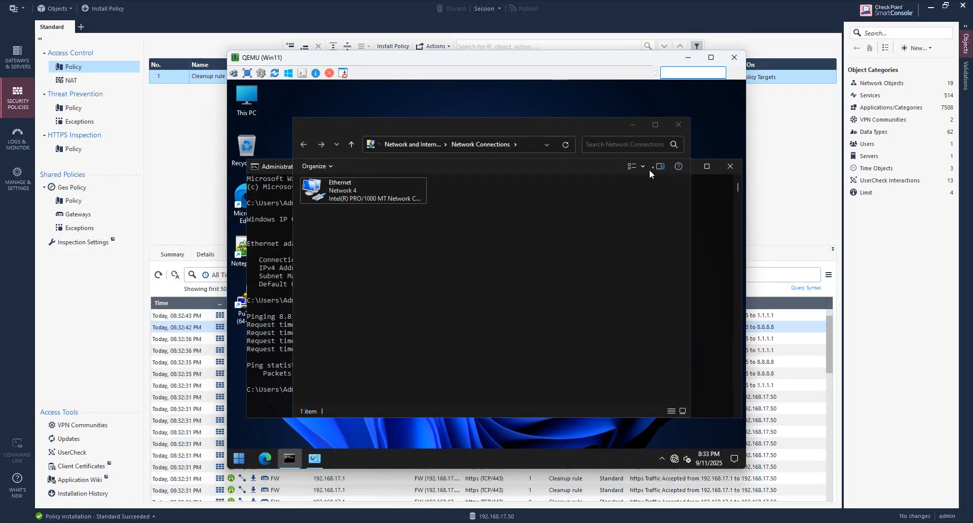
pyautogui.moveTo(467, 303); pyautogui.dragTo(467, 305)
pyautogui.press('Up')
pyautogui.press('Return')
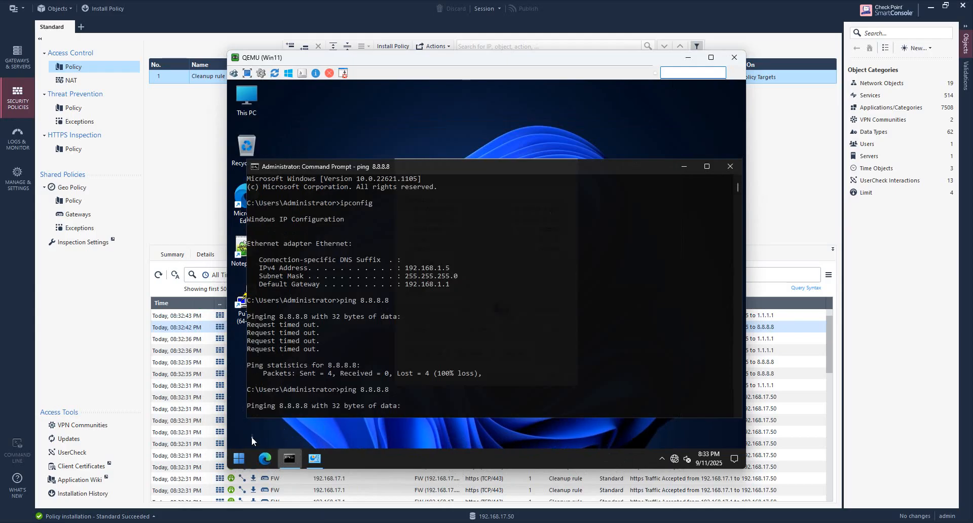
pyautogui.click(265, 458)
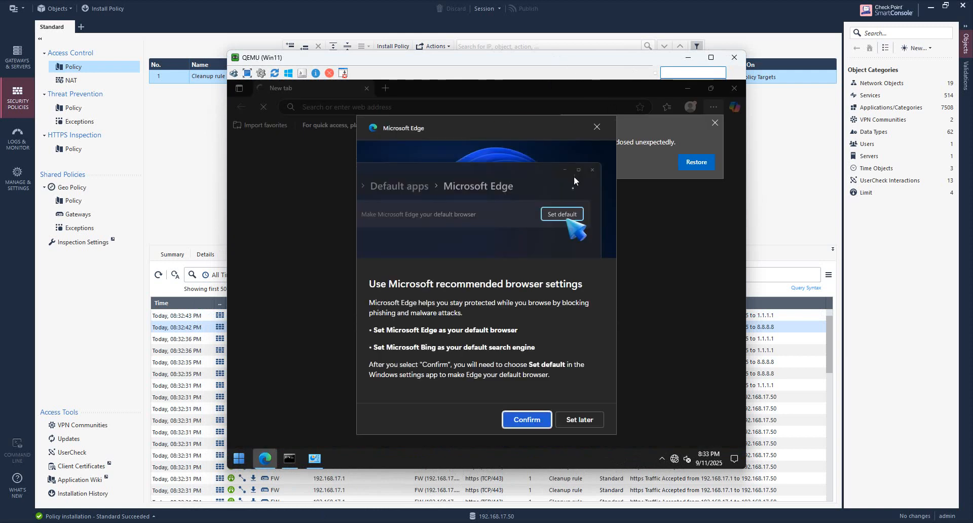
pyautogui.click(574, 420)
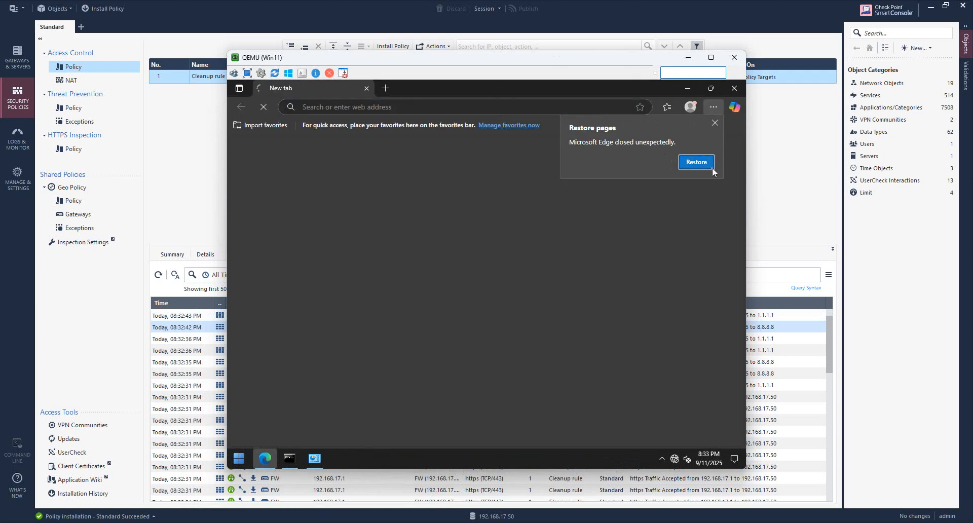
pyautogui.click(715, 123)
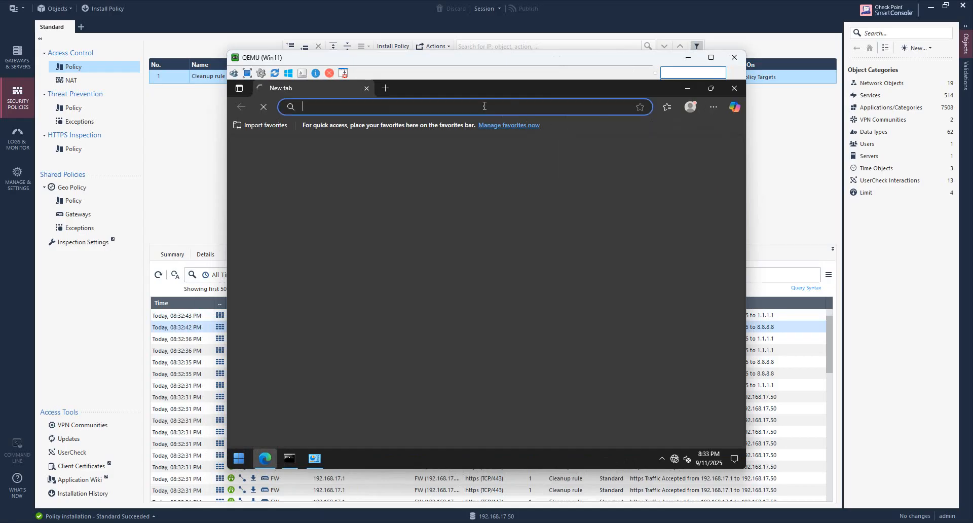
pyautogui.write('www')
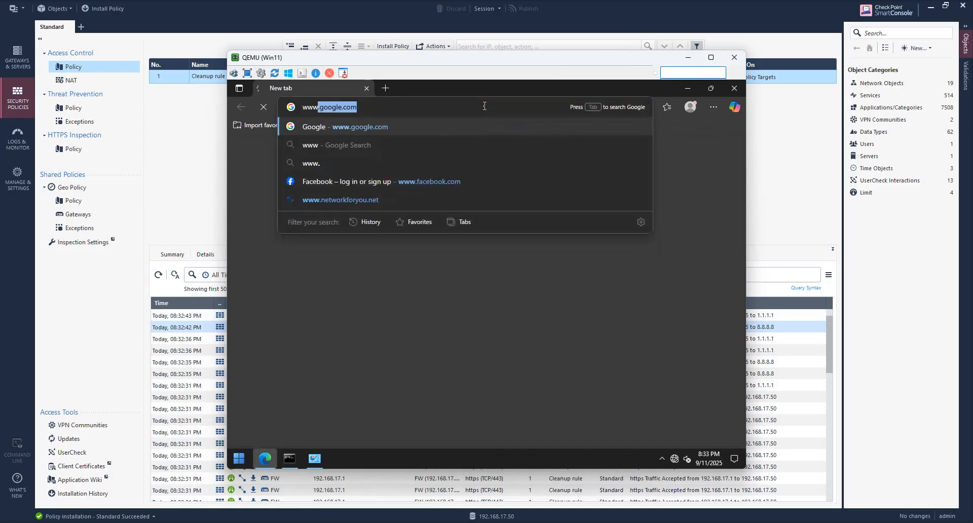
pyautogui.press('Return')
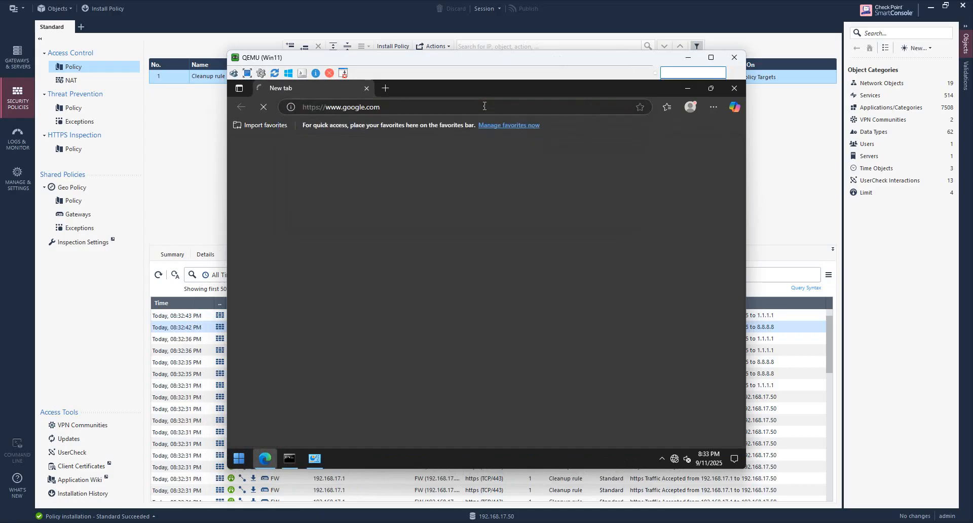
pyautogui.click(687, 59)
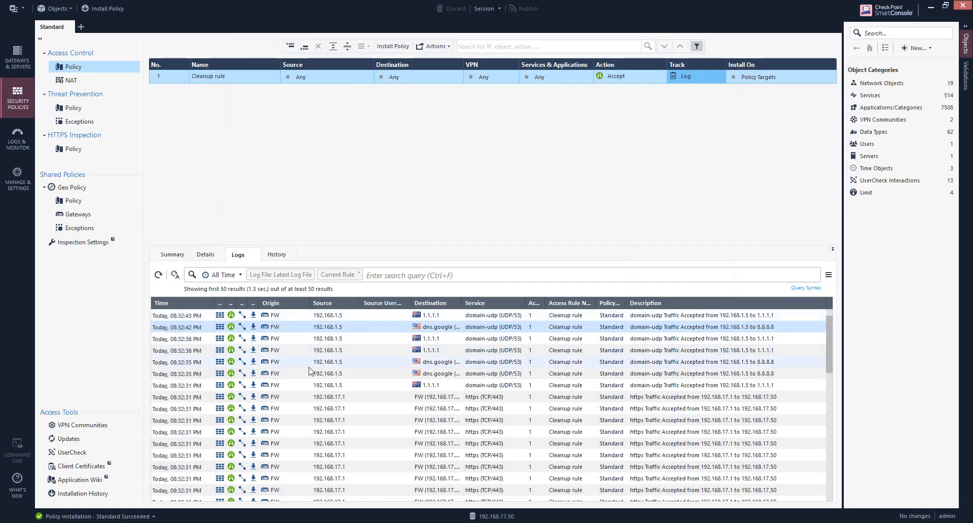
pyautogui.click(307, 522)
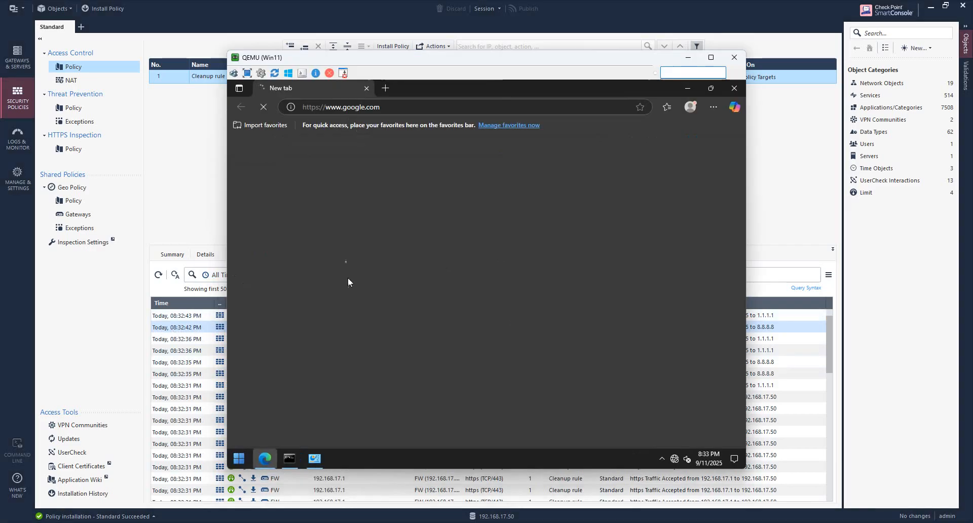
pyautogui.click(688, 57)
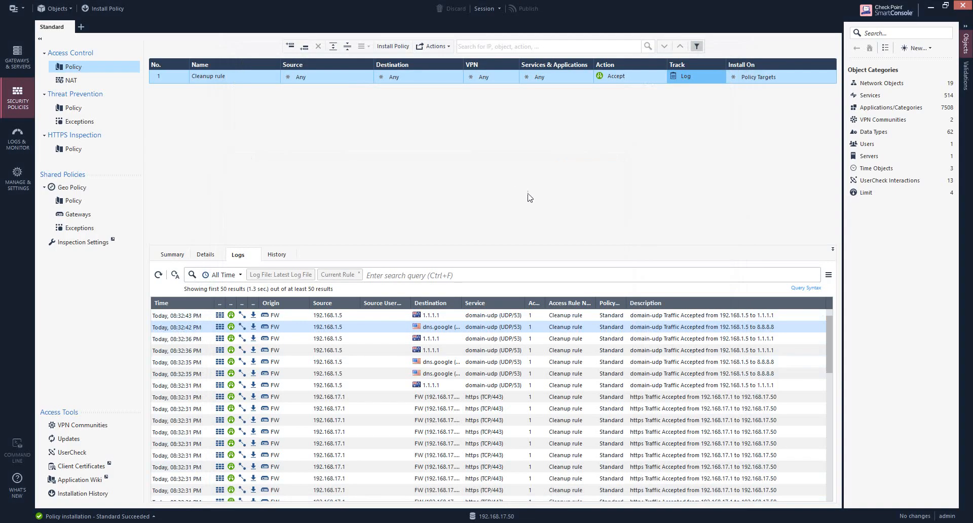
# - Review the manual NAT rule in SmartConsole and compare the Gaia proxy ARP entry with the firewall addresses in the EVE topology
pyautogui.click(67, 81)
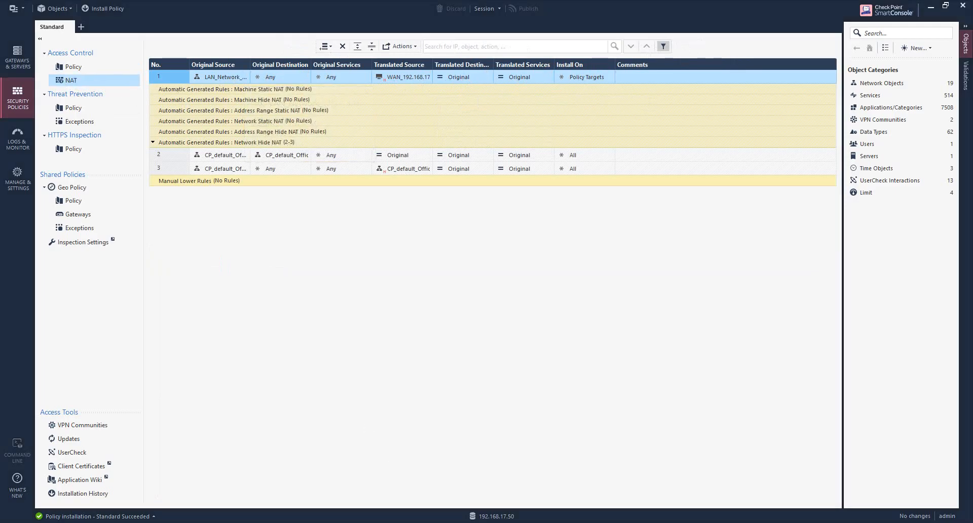
pyautogui.hotkey('alt', 'Tab')
pyautogui.click(147, 5)
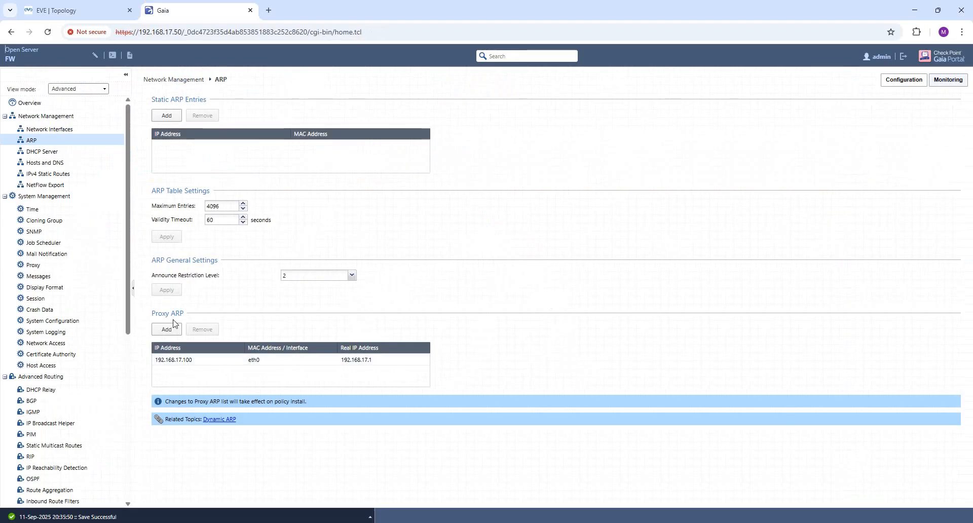
pyautogui.moveTo(153, 314); pyautogui.dragTo(179, 314)
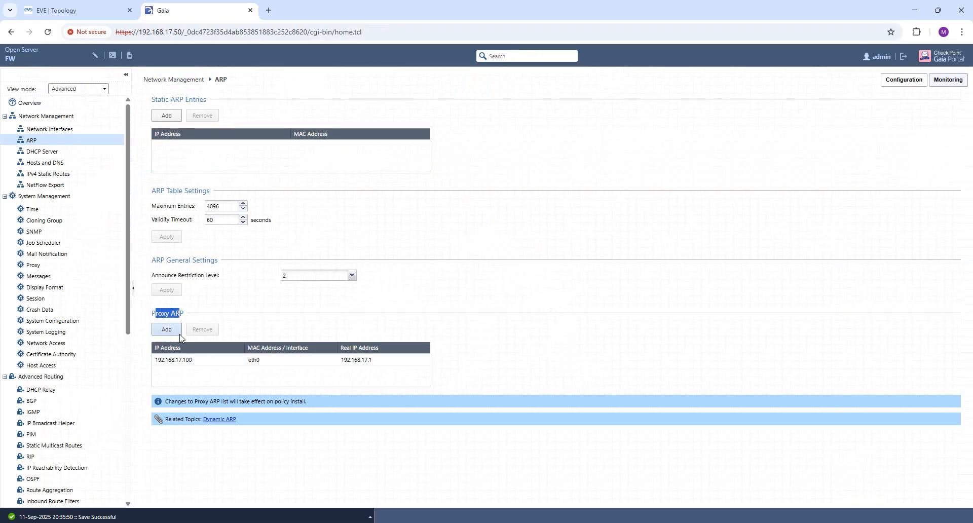
pyautogui.click(190, 361)
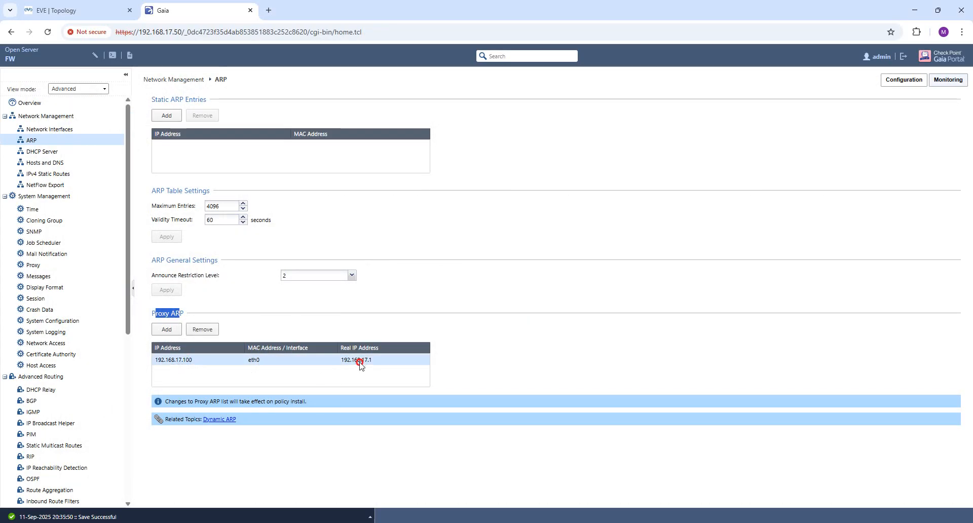
pyautogui.click(77, 6)
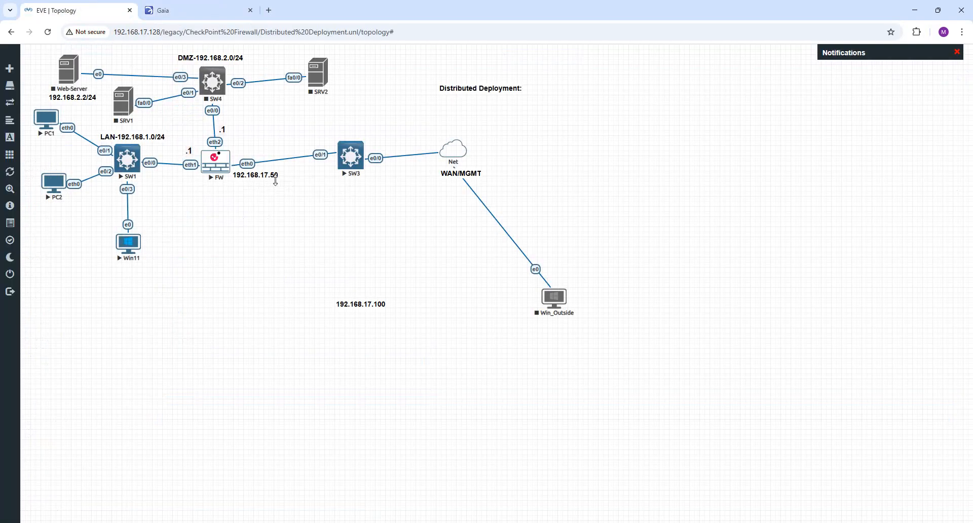
pyautogui.click(207, 15)
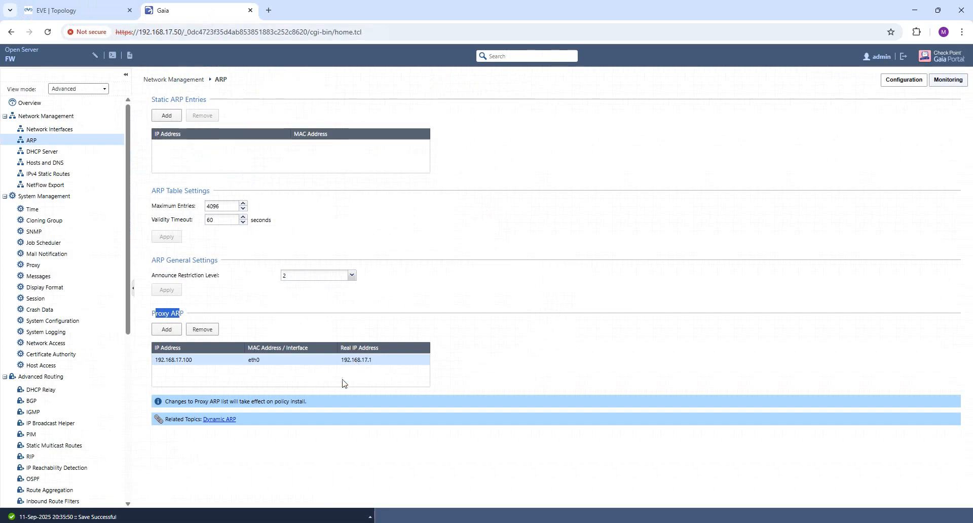
# - Delete the proxy ARP entry for 192.168.17.100 and confirm the deletion
pyautogui.click(200, 360)
pyautogui.click(202, 330)
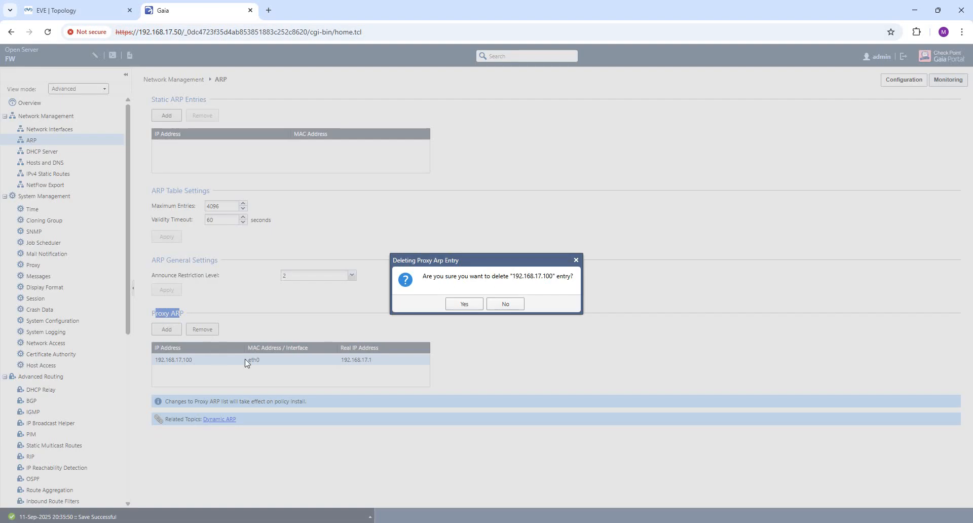
pyautogui.click(464, 304)
# - Start a new proxy ARP entry with IPv4 address 192.168.17.100 advertised via interface eth0
pyautogui.click(177, 331)
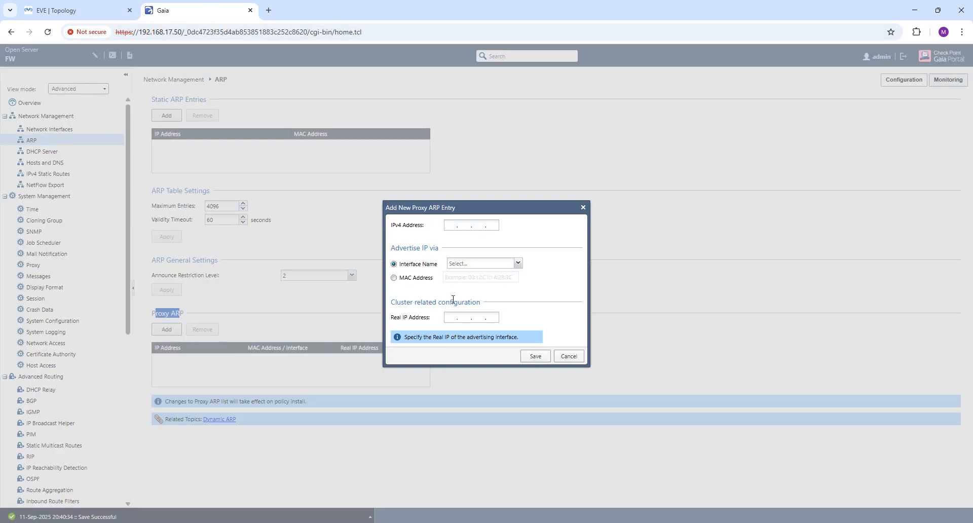
pyautogui.click(452, 227)
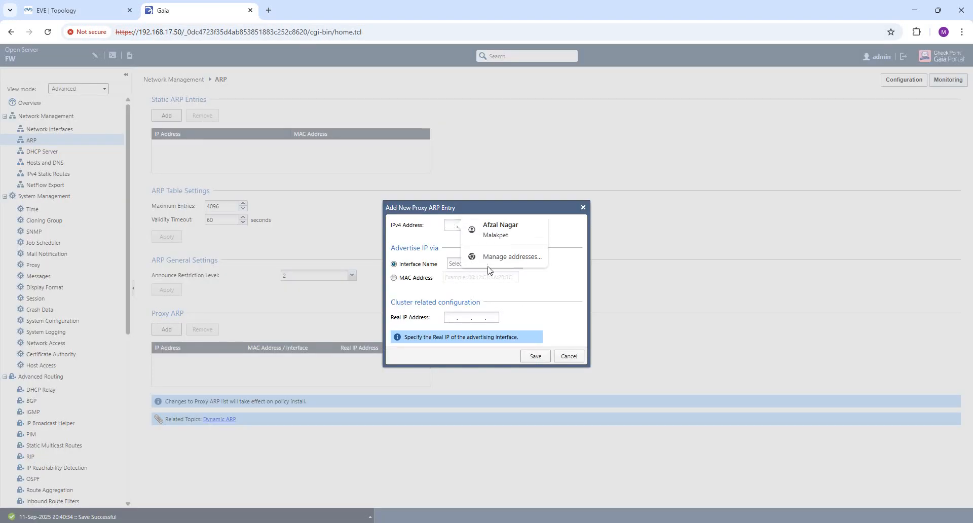
pyautogui.click(451, 245)
pyautogui.click(451, 227)
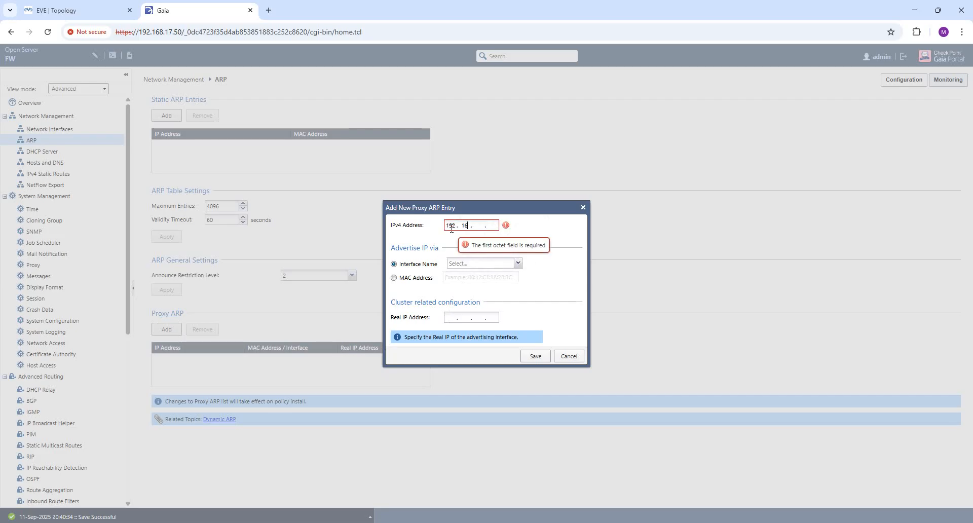
pyautogui.write('192.168.17.100')
pyautogui.click(465, 264)
pyautogui.click(463, 275)
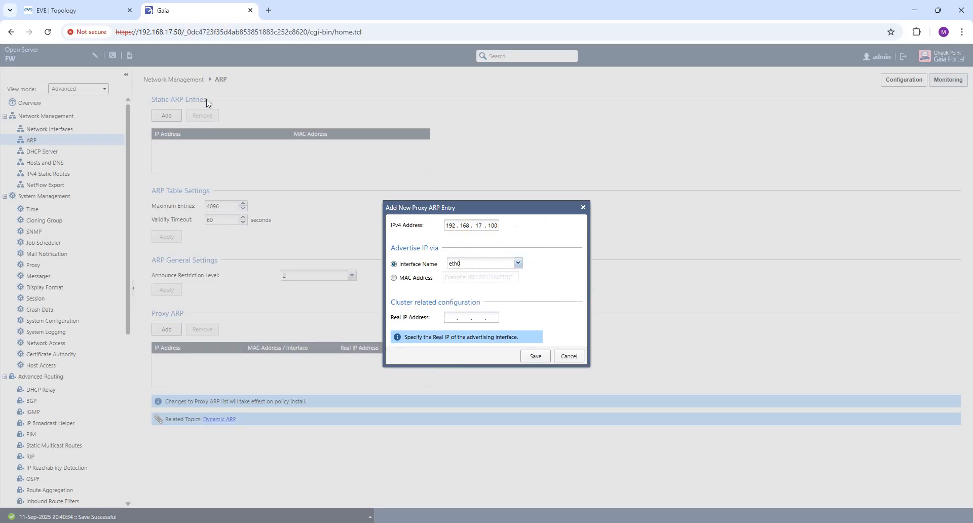
# - Check the firewall's eth0 address in the topology, set the proxy ARP entry's real IP address to 192.168.17.50, and save it
pyautogui.click(100, 12)
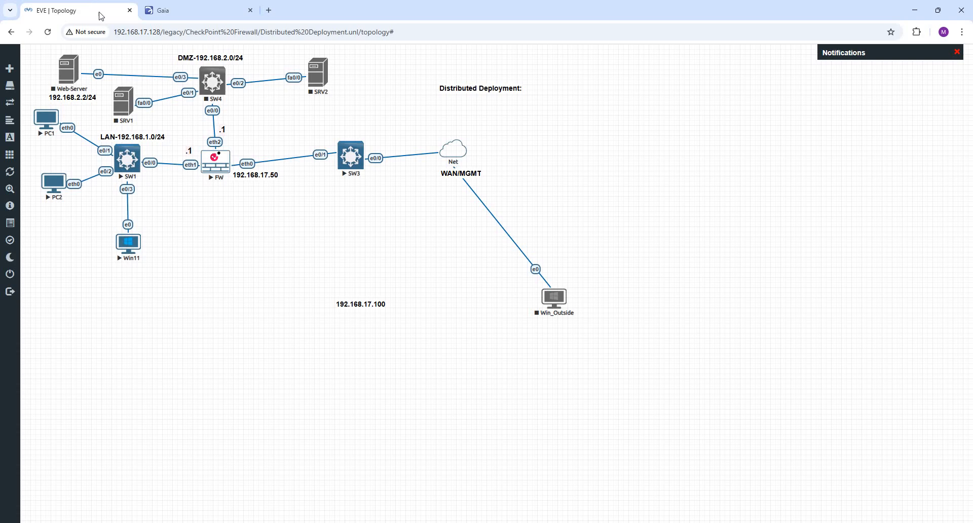
pyautogui.click(226, 11)
pyautogui.click(457, 319)
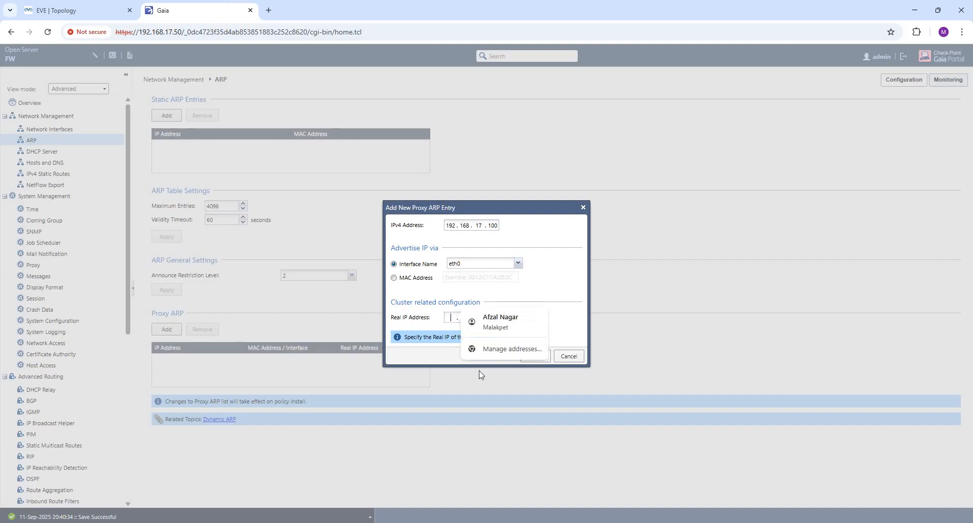
pyautogui.write('192 ')
pyautogui.write('. 168 . ')
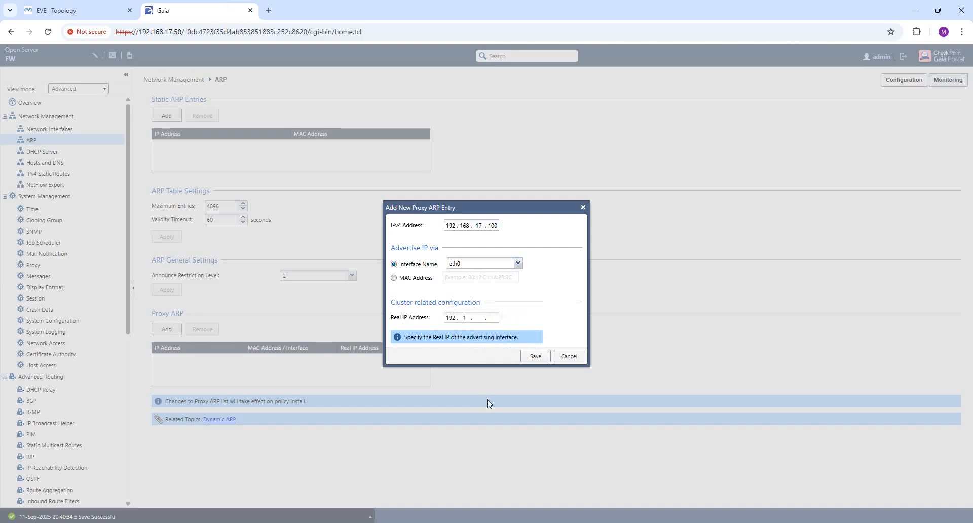
pyautogui.write('17 . 50')
pyautogui.click(530, 358)
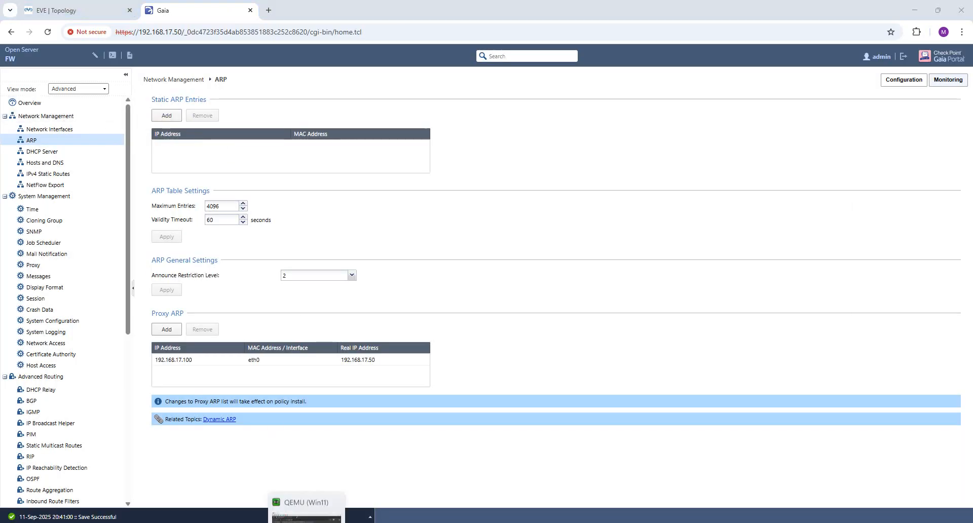
# - Switch to the Win11 console, ping 8.8.8.8 again, and move the console window aside
pyautogui.hotkey('alt', 'Tab')
pyautogui.click(525, 343)
pyautogui.press('Up')
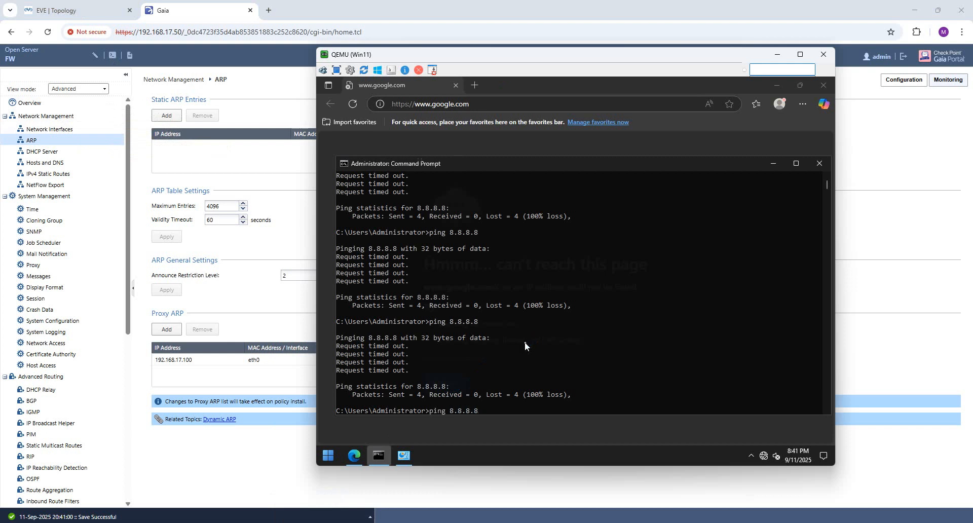
pyautogui.press('Return')
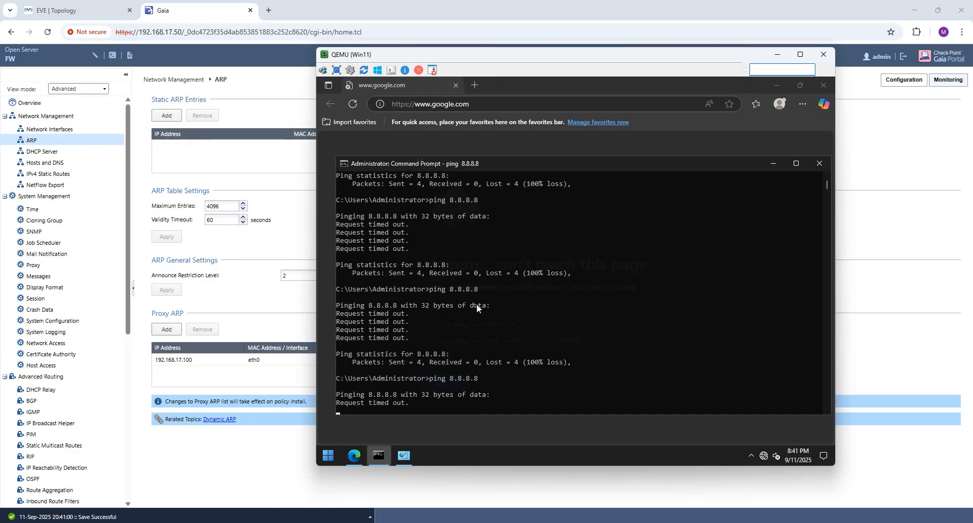
pyautogui.moveTo(595, 56); pyautogui.dragTo(644, 59)
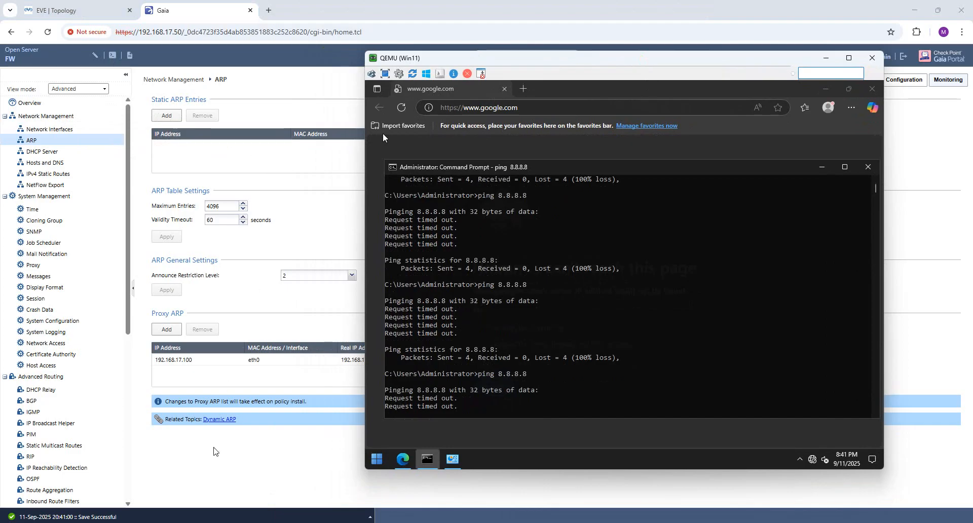
# - Install the Standard policy from SmartConsole and minimize SmartConsole
pyautogui.click(314, 522)
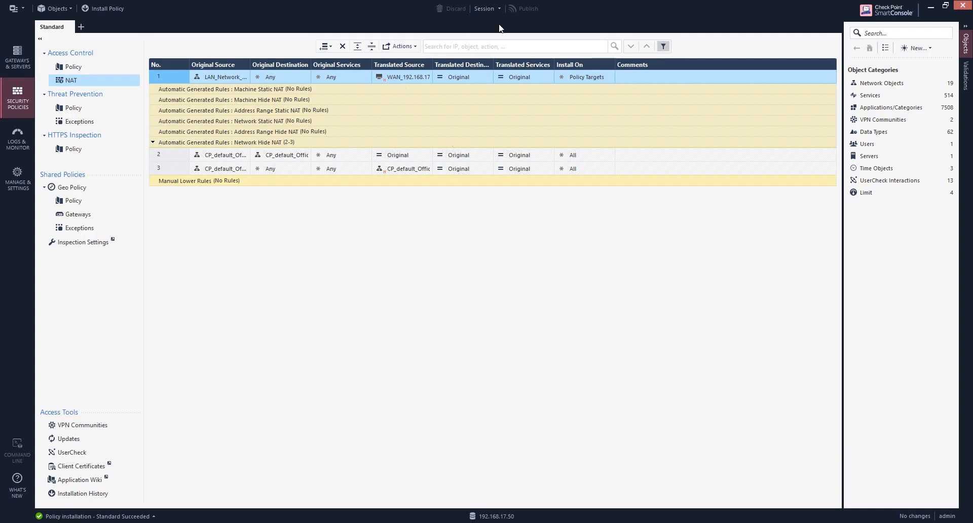
pyautogui.click(96, 8)
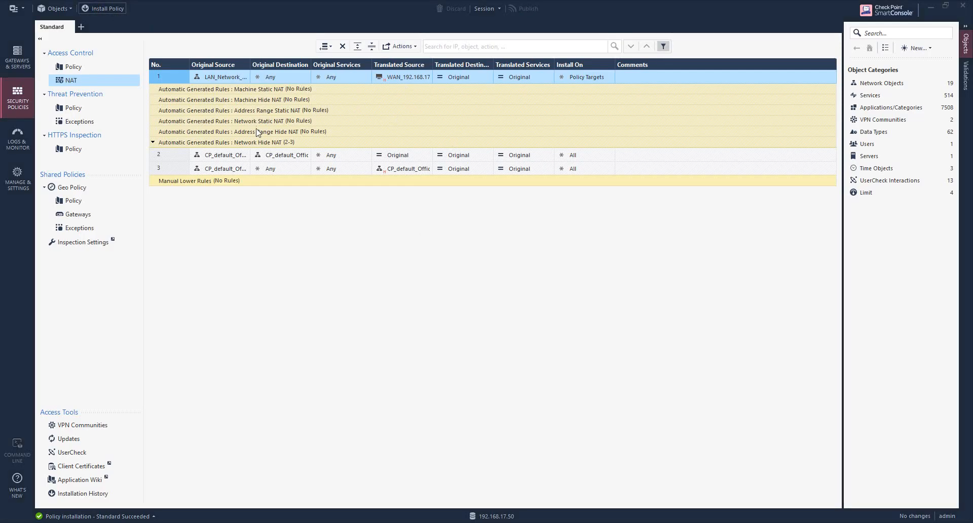
pyautogui.click(641, 406)
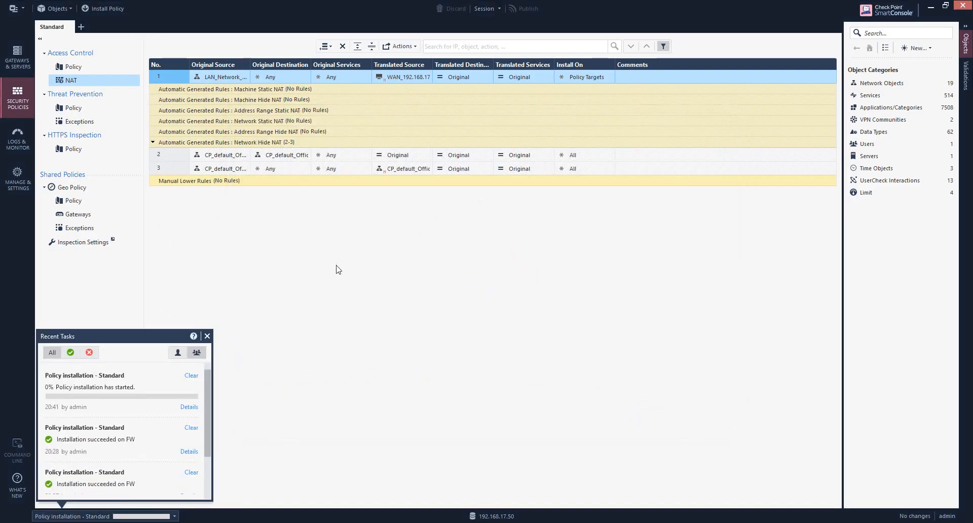
pyautogui.click(931, 7)
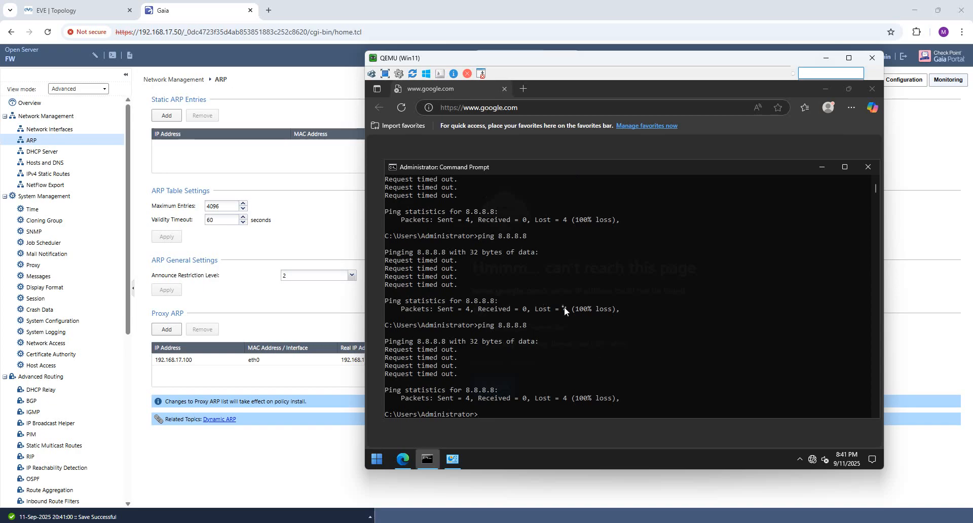
# - Compare the updated proxy ARP entry in the Gaia portal with the firewall's WAN addressing in the EVE topology
pyautogui.click(314, 222)
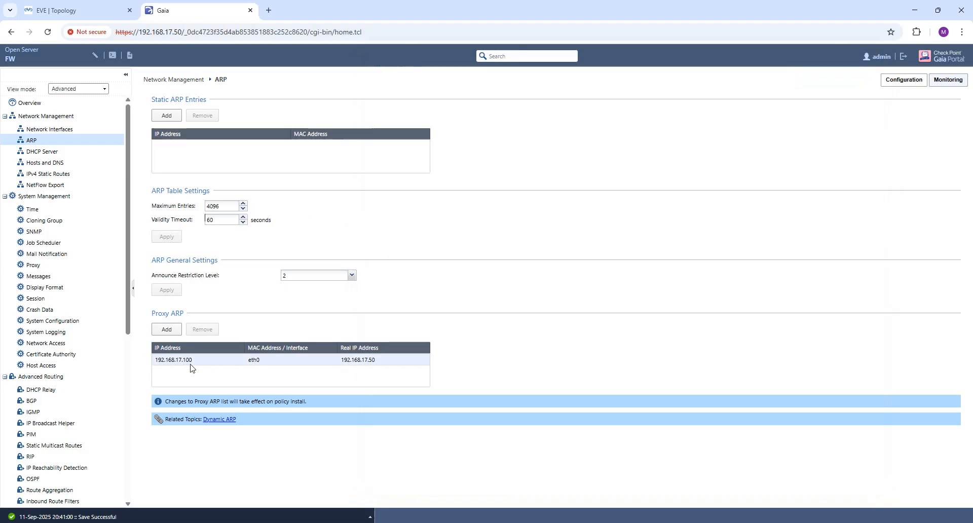
pyautogui.click(65, 12)
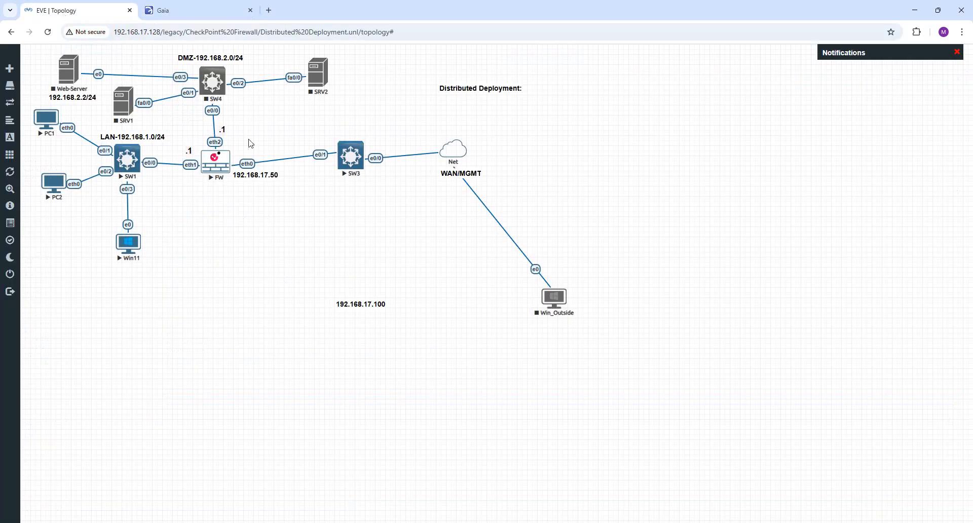
pyautogui.click(178, 7)
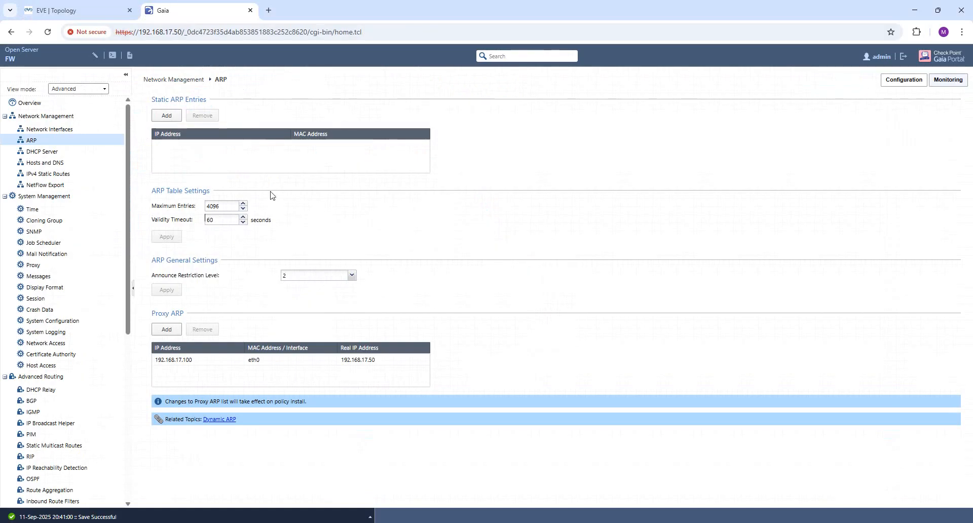
# - Check the firewall's interface addresses in the Gaia portal, switch to the Win11 console, and ping 8.8.8.8 again
pyautogui.click(51, 129)
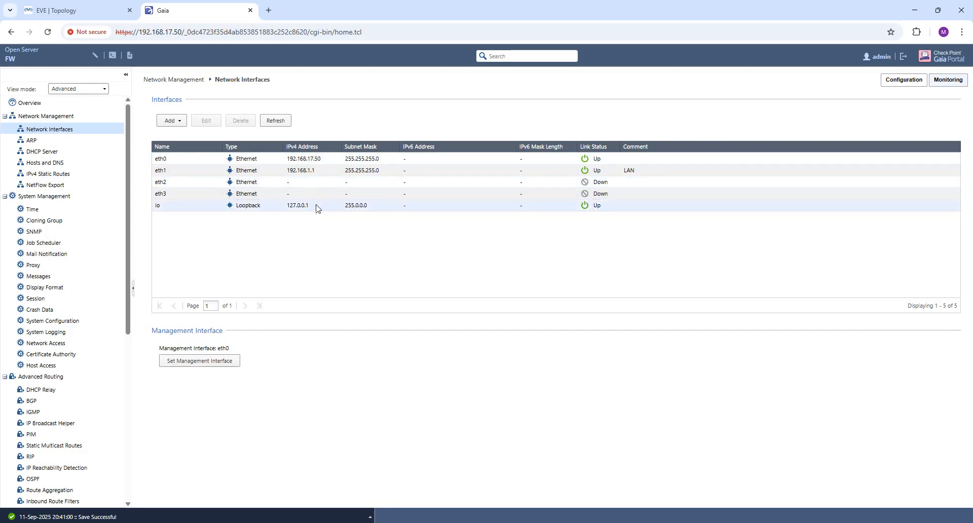
pyautogui.click(79, 4)
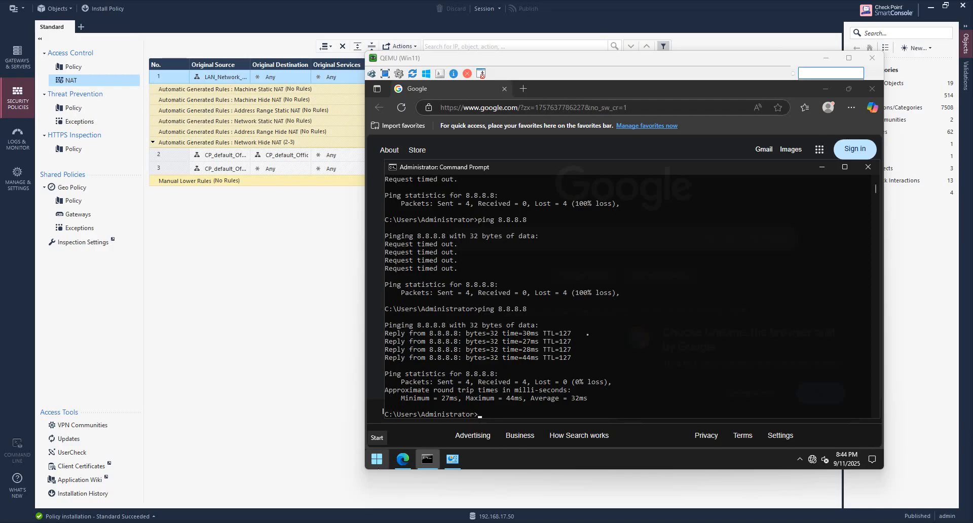
pyautogui.click(573, 300)
pyautogui.press('Up')
pyautogui.press('Return')
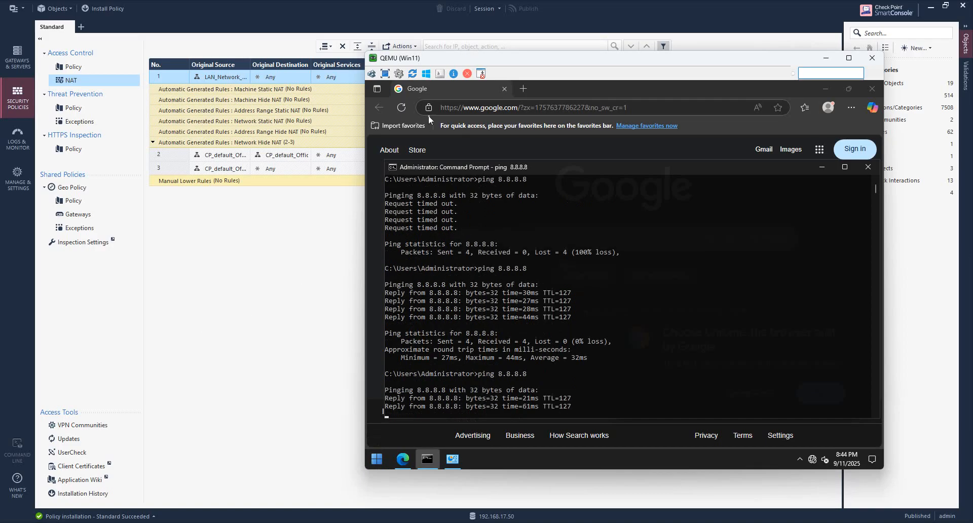
# - Reload Google in the Win11 browser, search for networkforyou, and minimize the Win11 console
pyautogui.click(502, 109)
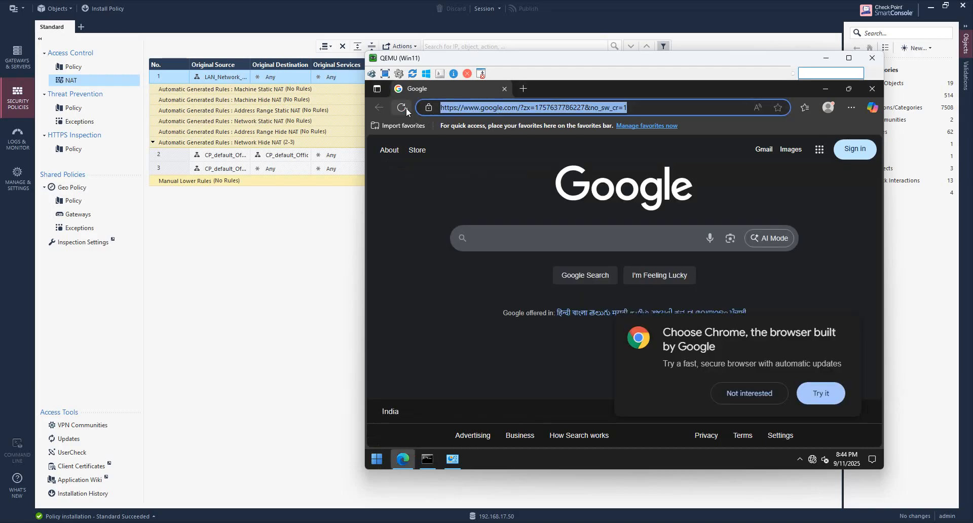
pyautogui.click(403, 108)
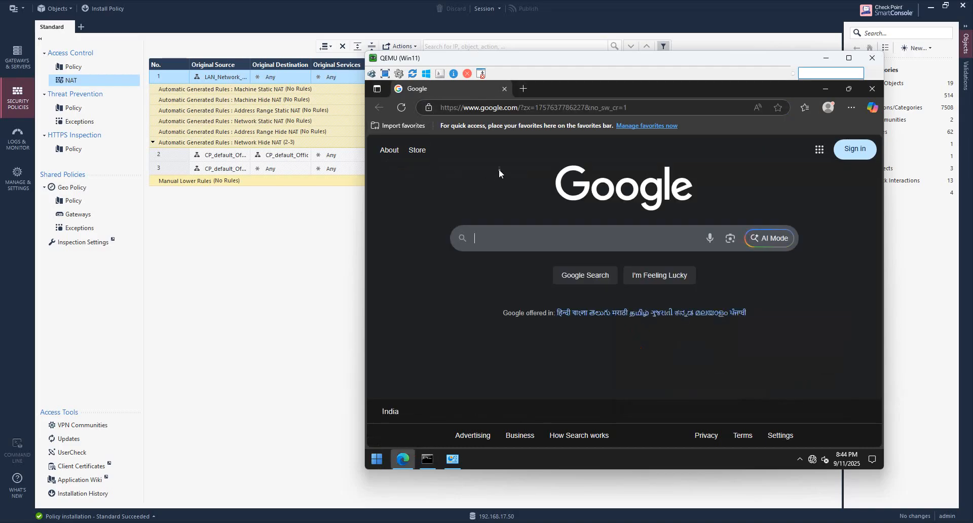
pyautogui.write('networkforyou')
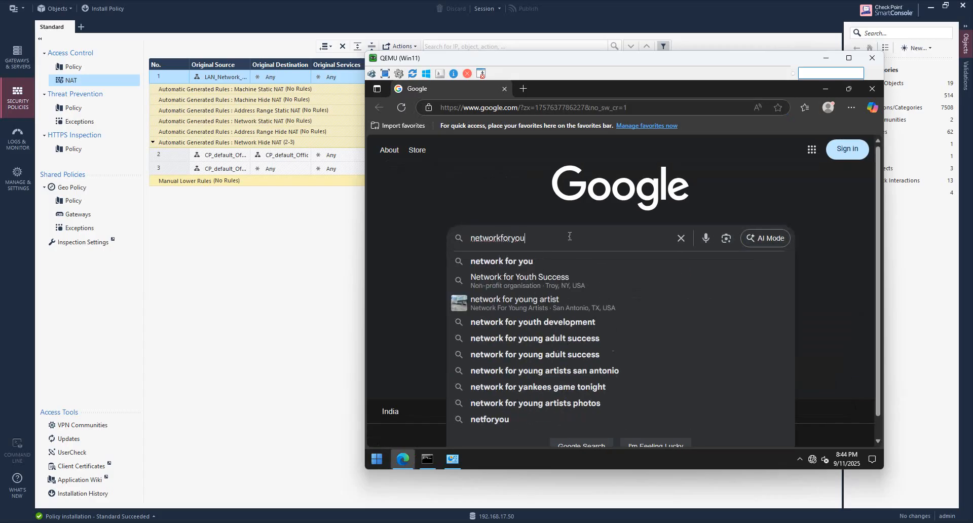
pyautogui.press('Return')
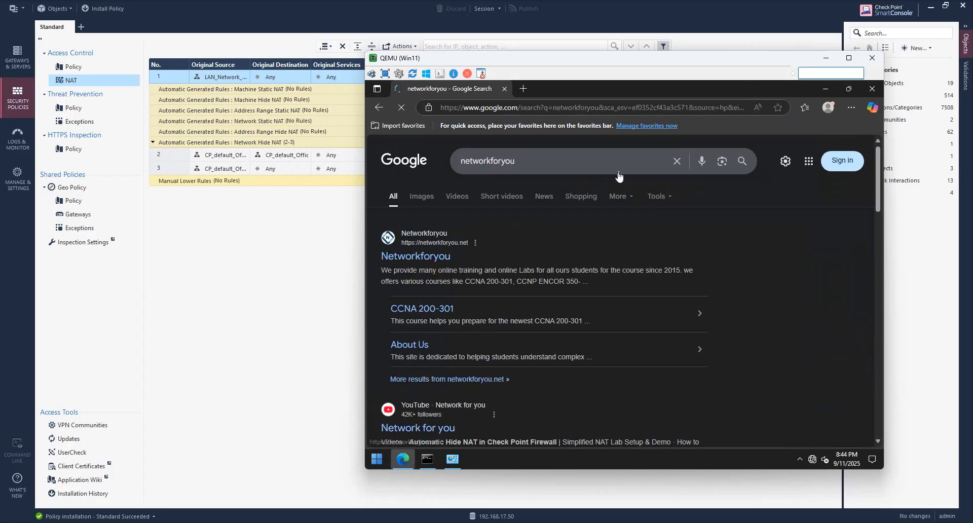
pyautogui.click(830, 58)
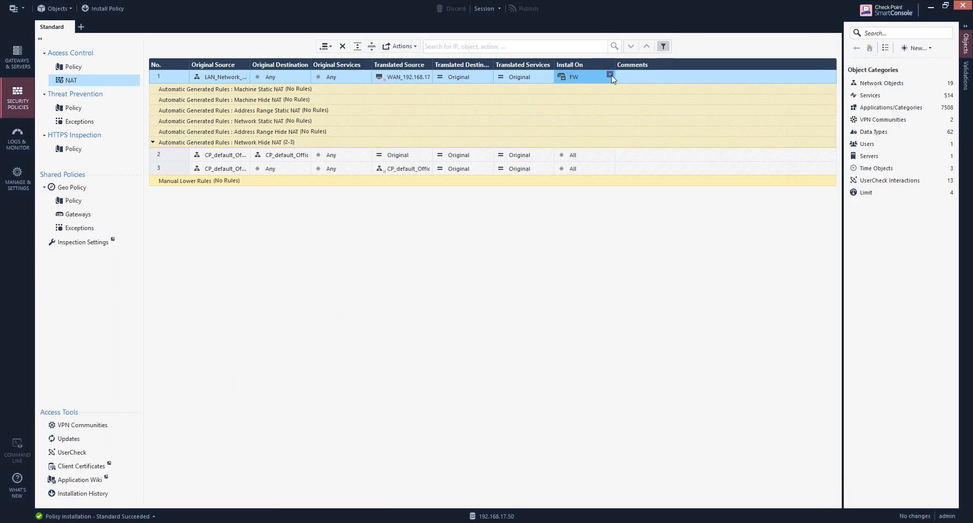
# - Check the installation target and translated source of the manual NAT rule, leaving the target selection unchanged
pyautogui.click(610, 75)
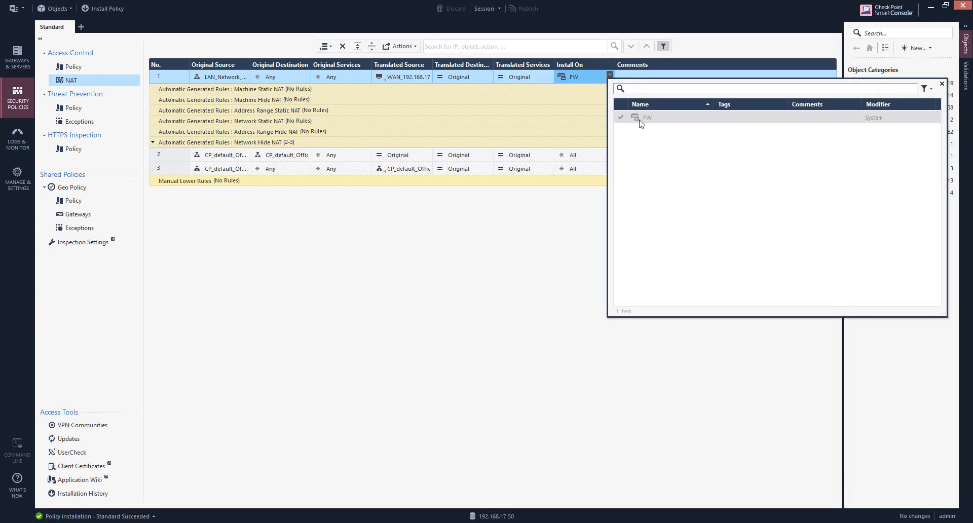
pyautogui.click(566, 206)
pyautogui.moveTo(570, 77)
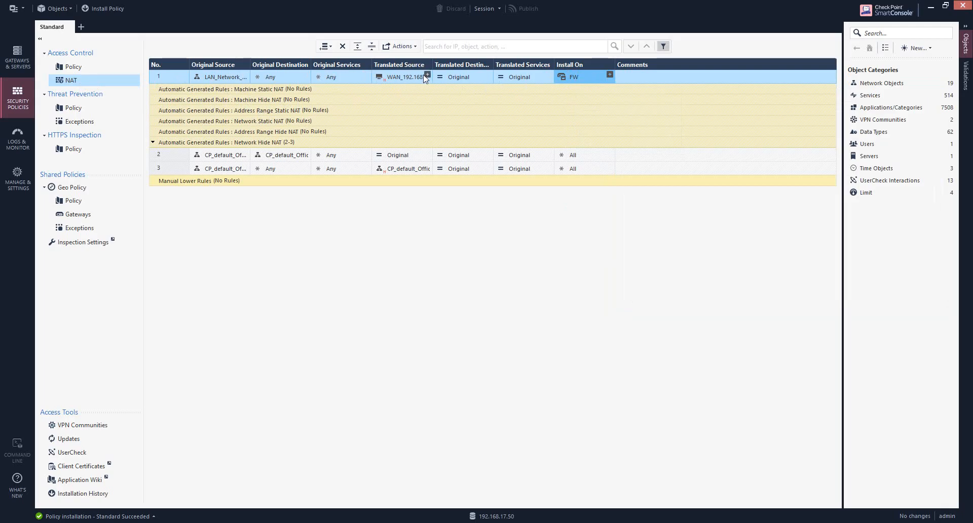
pyautogui.moveTo(416, 78)
# - Check the firewall's WAN address in the EVE topology and its proxy ARP entry in the Gaia portal, and return to SmartConsole
pyautogui.click(141, 481)
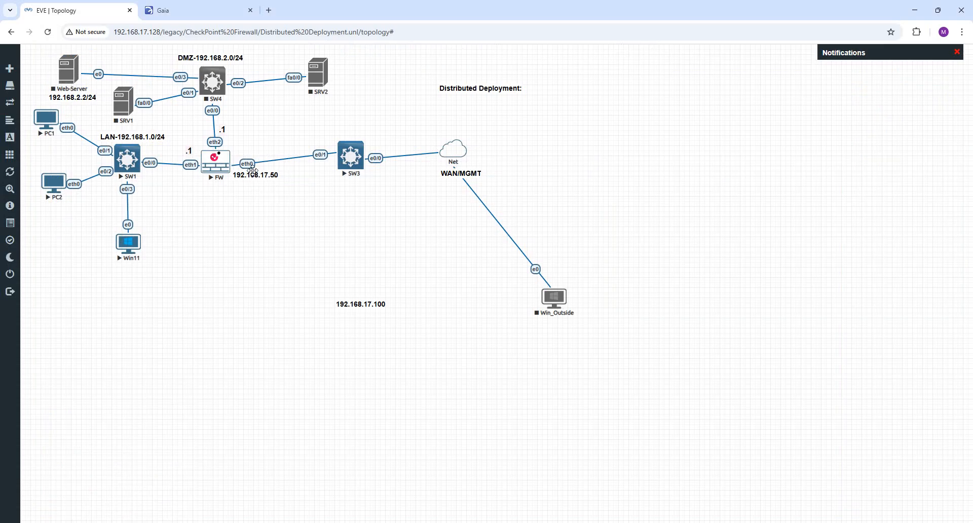
pyautogui.click(198, 10)
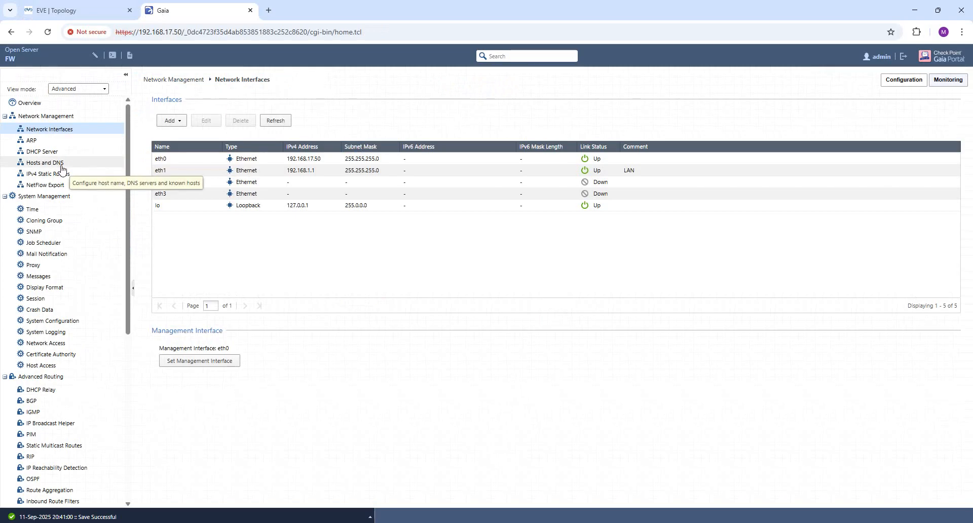
pyautogui.click(32, 141)
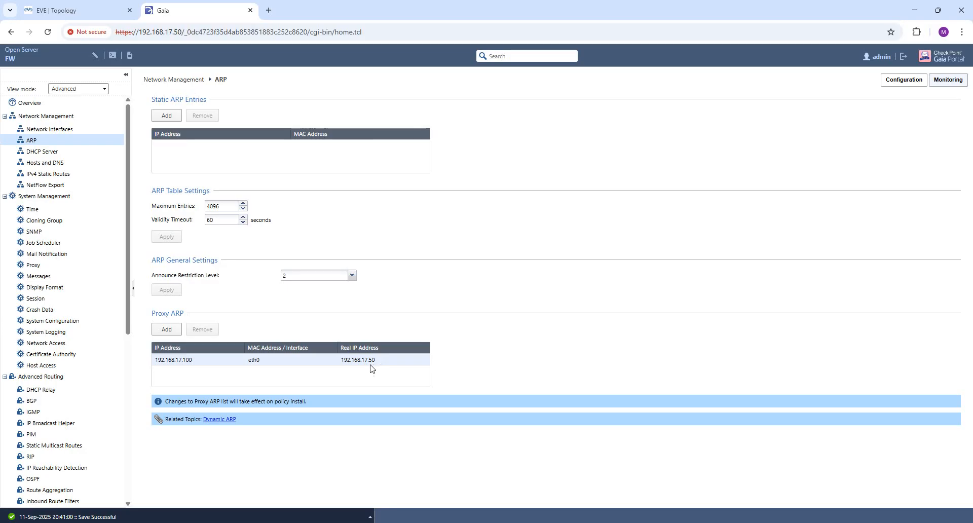
pyautogui.click(94, 6)
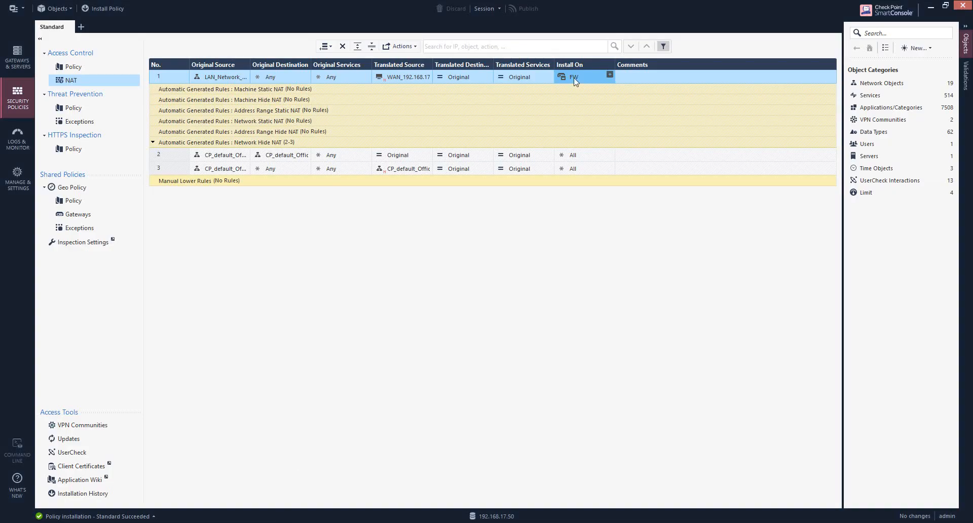
# - Install the Standard policy on the FW gateway and minimize the Win11 console
pyautogui.moveTo(573, 78)
pyautogui.click(106, 9)
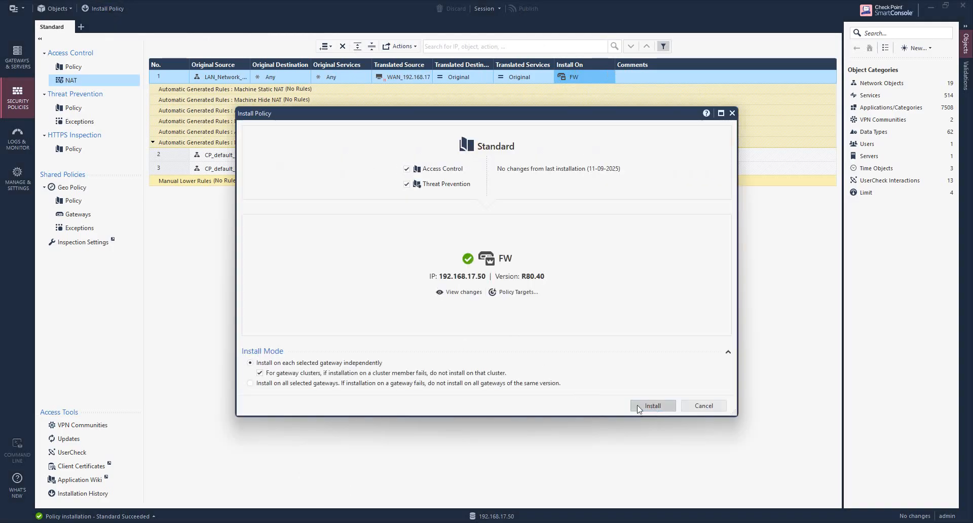
pyautogui.click(652, 406)
pyautogui.hotkey('alt', 'Tab')
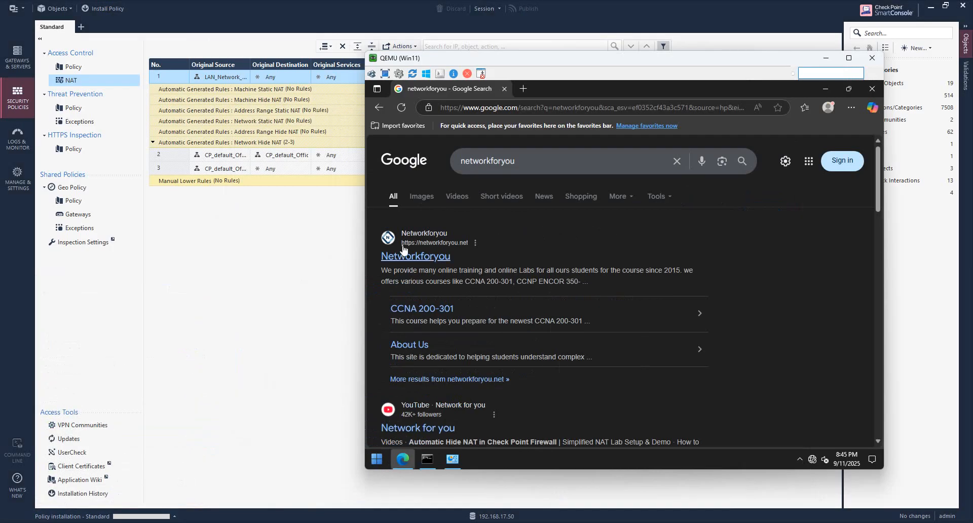
pyautogui.click(826, 58)
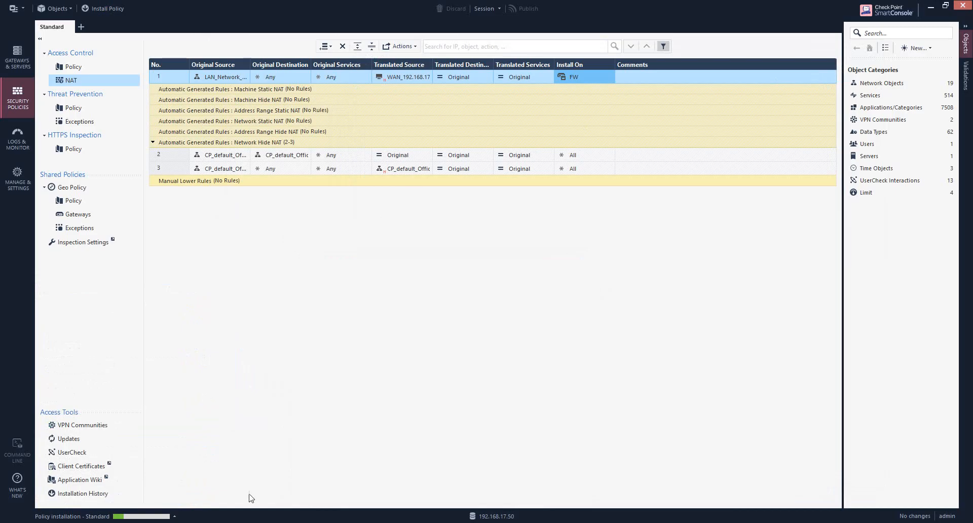
# - Switch to the terminal sessions and ping 8.8.8.8 from PC1
pyautogui.click(239, 522)
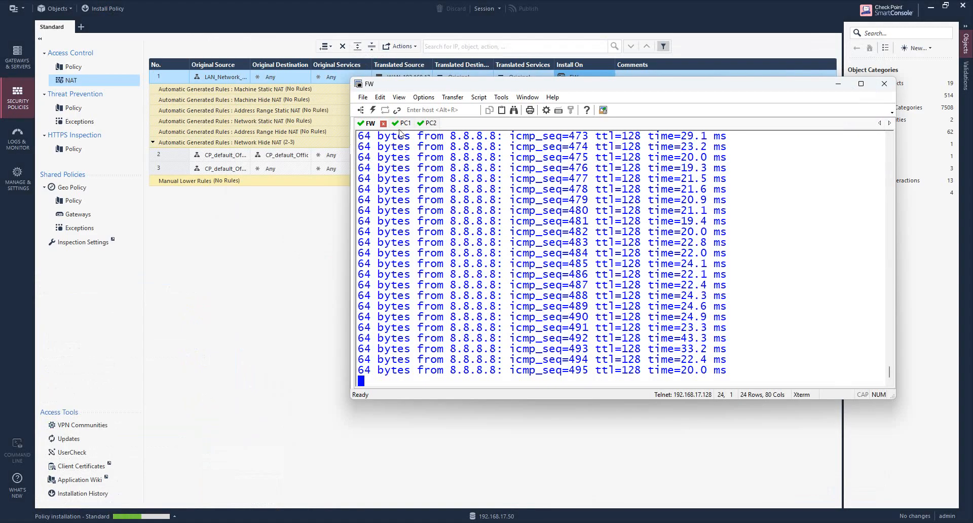
pyautogui.click(405, 123)
pyautogui.press('Up')
pyautogui.press('Up')
pyautogui.press('Return')
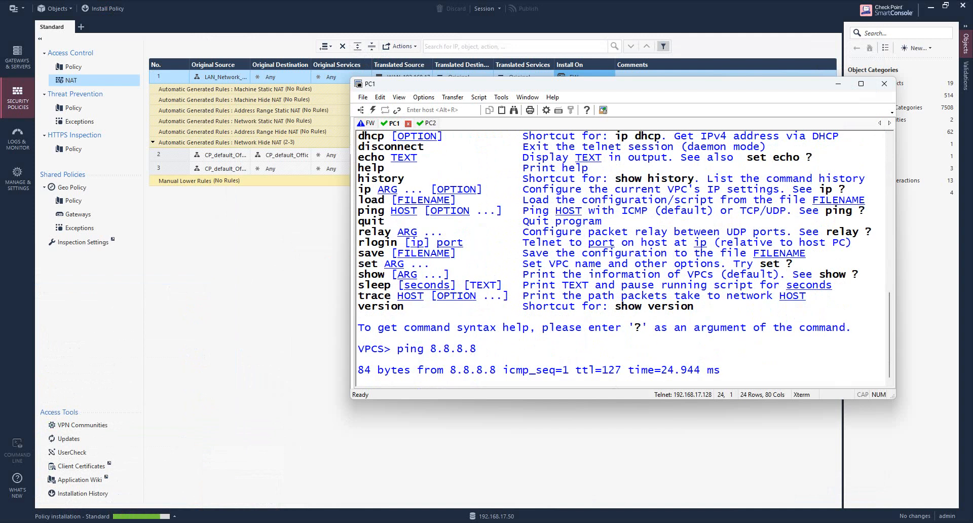
# - Switch to the PC2 session and ping 8.8.8.8 from it
pyautogui.click(429, 124)
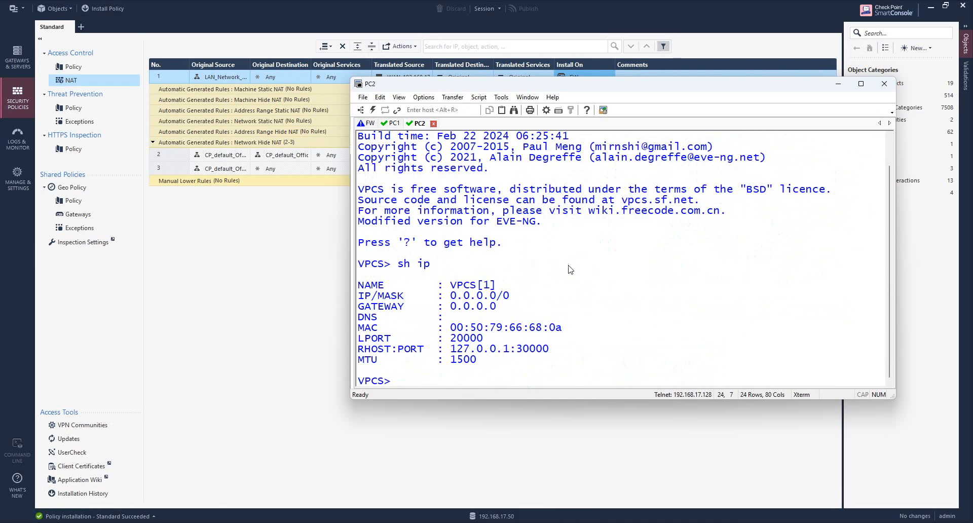
pyautogui.press('Up')
pyautogui.press('BackSpace')
pyautogui.press('BackSpace')
pyautogui.press('BackSpace')
pyautogui.press('BackSpace')
pyautogui.press('BackSpace')
pyautogui.write('ping 8.8.8')
pyautogui.press('Return')
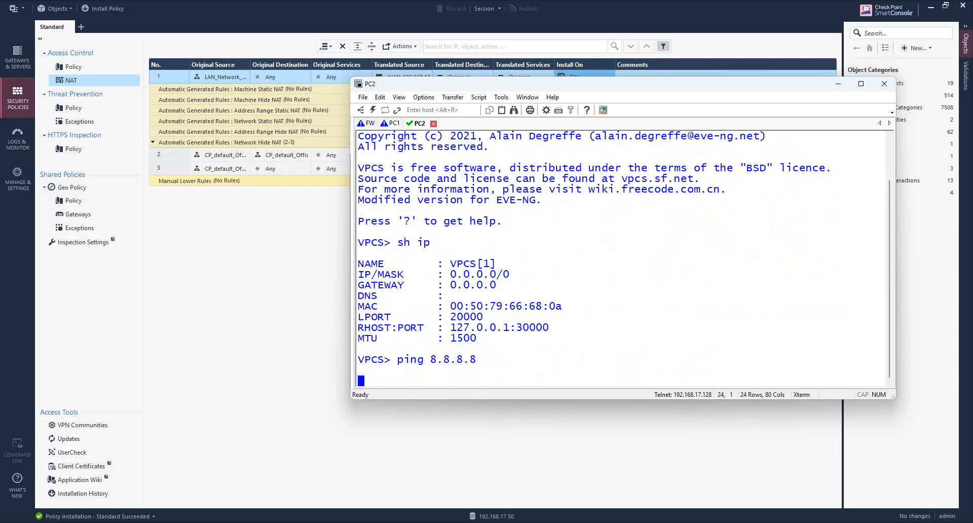
# - Assign PC2 the IP address 192.168.1.10/24 with gateway 192.168.1.1, and save its configuration
pyautogui.click(390, 124)
pyautogui.click(421, 126)
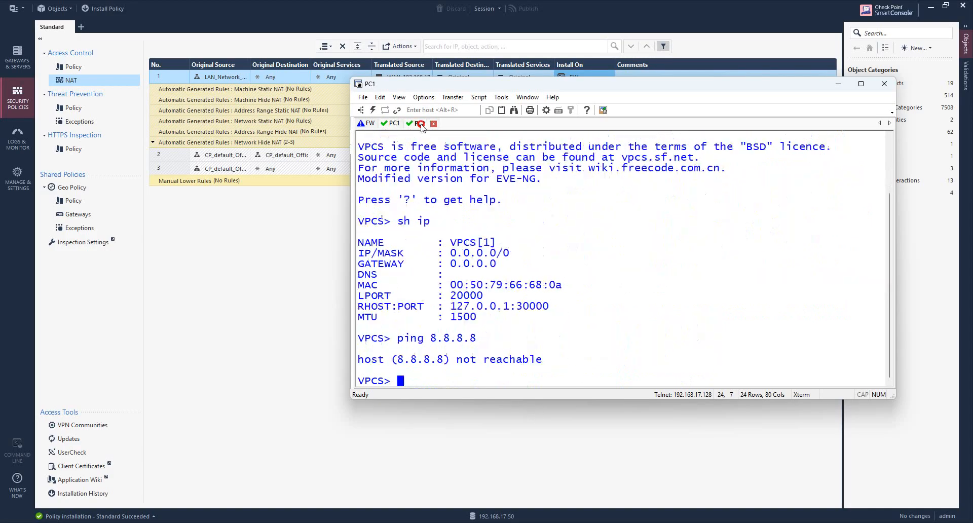
pyautogui.moveTo(512, 253); pyautogui.dragTo(435, 253)
pyautogui.click(595, 294)
pyautogui.write('ip 192.168.1.')
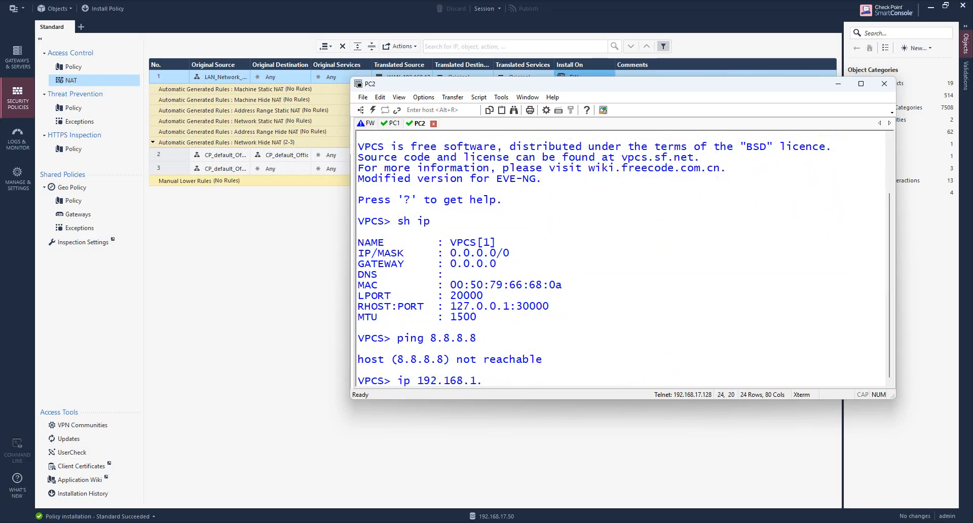
pyautogui.write('10/24 192.168.1.')
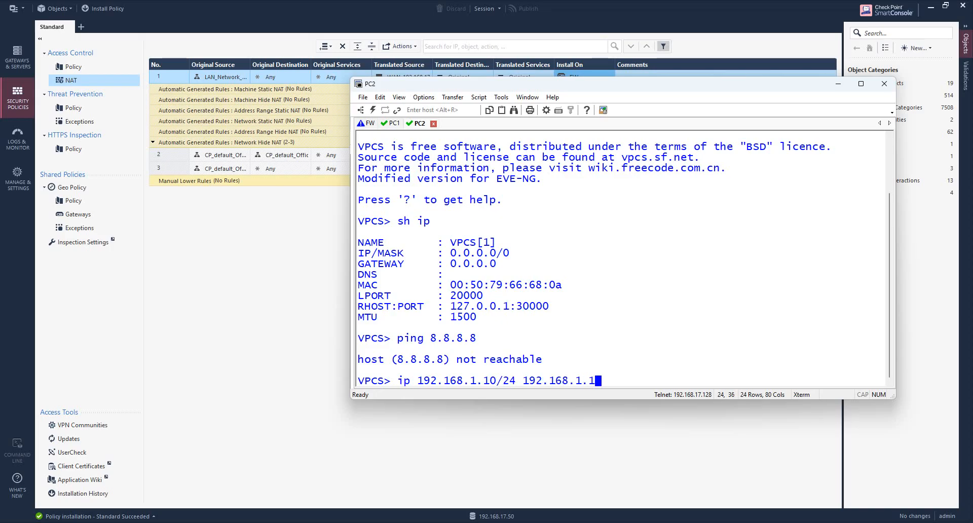
pyautogui.write('1')
pyautogui.press('Return')
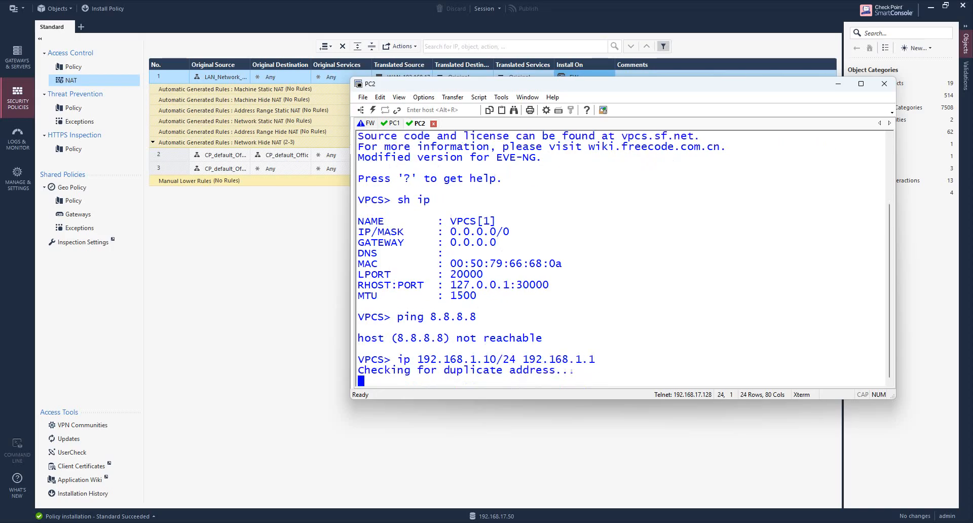
pyautogui.write('save')
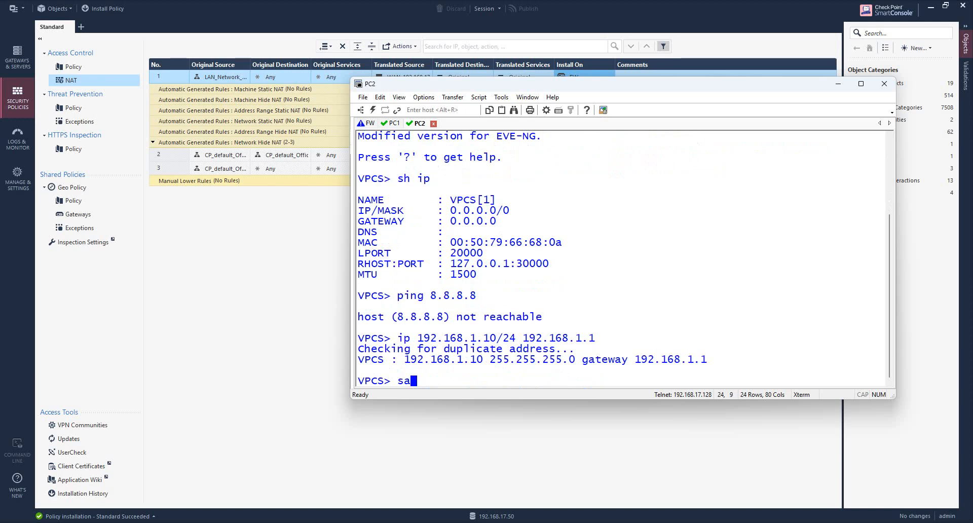
pyautogui.press('Return')
# - Display PC2's IP settings and ping 8.8.8.8 from it again
pyautogui.write('sh ip')
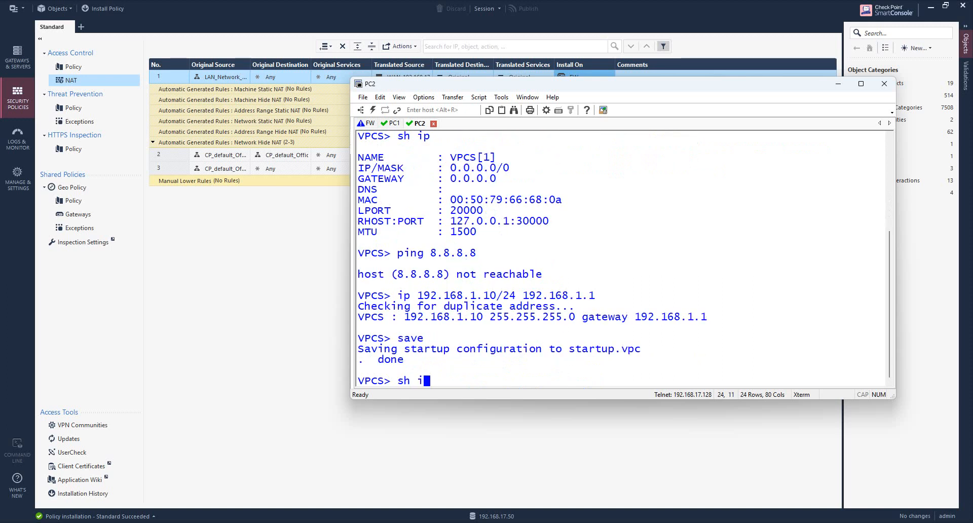
pyautogui.press('Return')
pyautogui.write('ping ')
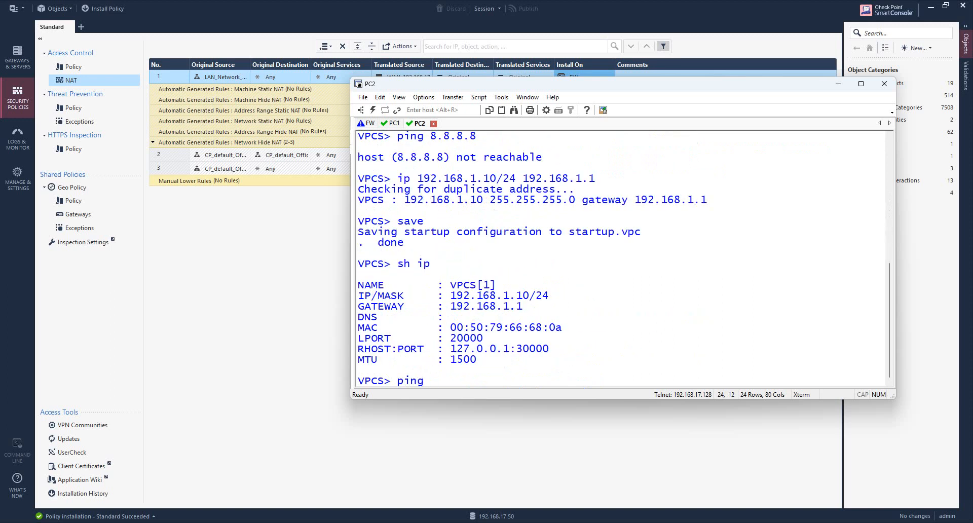
pyautogui.write('8.8.8.8')
pyautogui.press('Return')
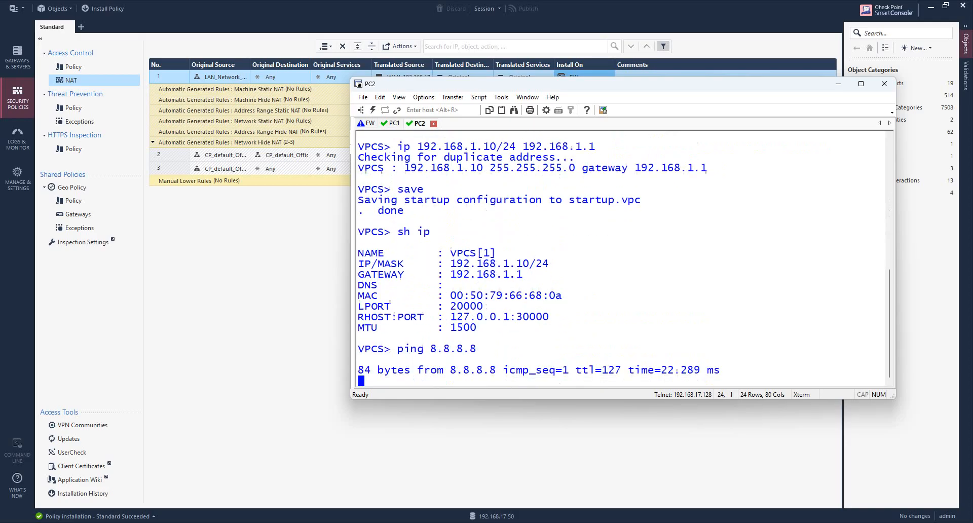
# - Return to SmartConsole and examine the Cleanup rule's logs for traffic from LAN hosts 192.168.1.10, 192.168.1.2 and 192.168.1.5
pyautogui.click(249, 300)
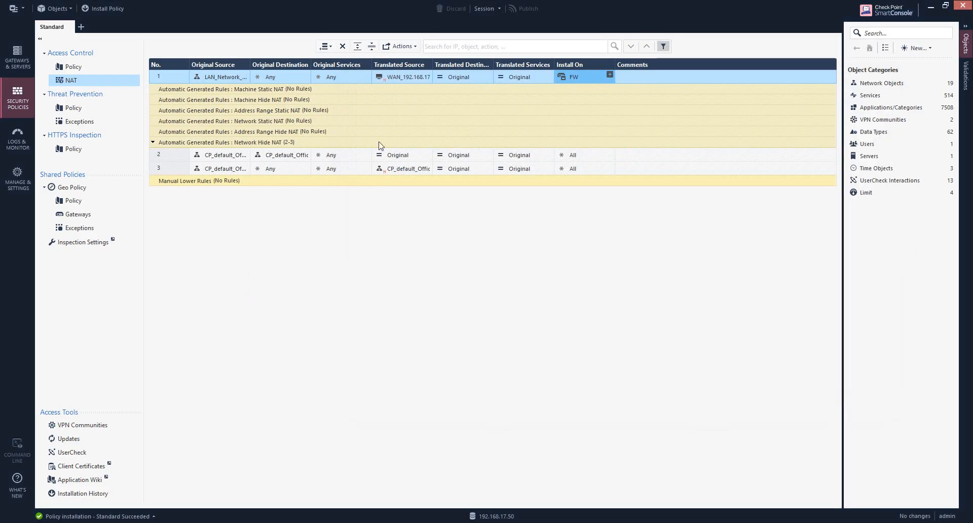
pyautogui.click(73, 66)
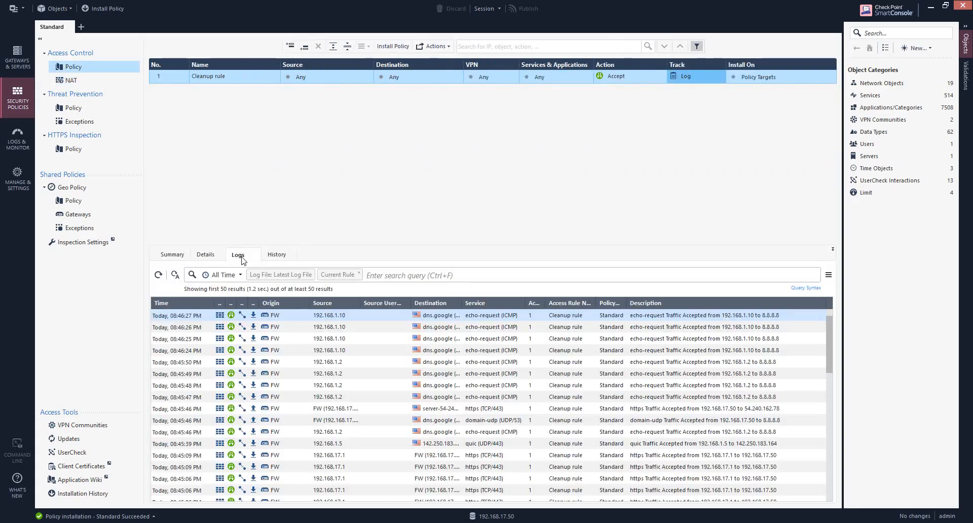
pyautogui.click(331, 316)
pyautogui.click(340, 363)
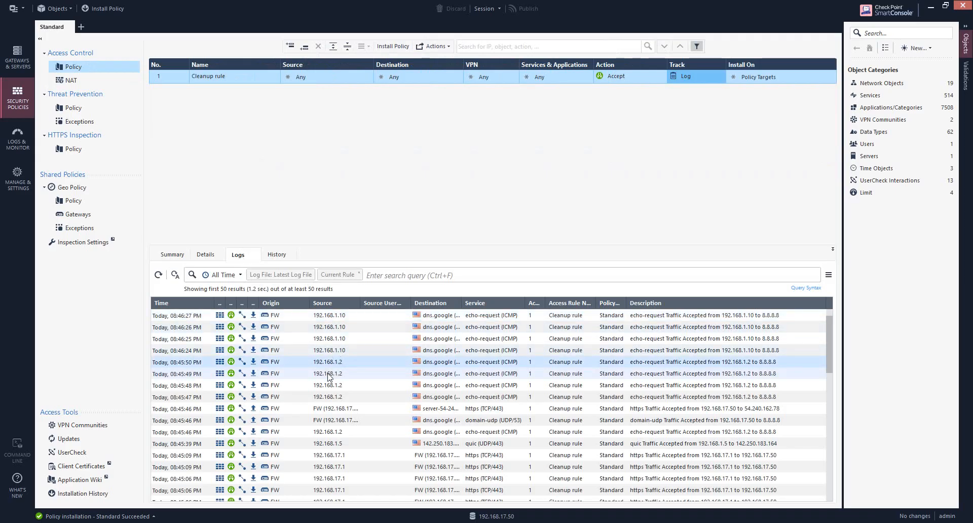
pyautogui.click(343, 444)
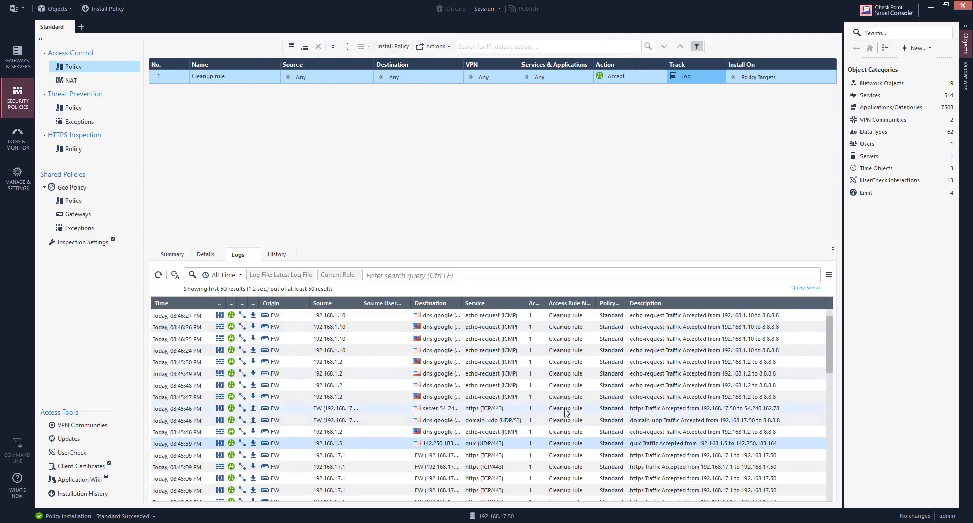
pyautogui.scroll(-4, 490, 386)
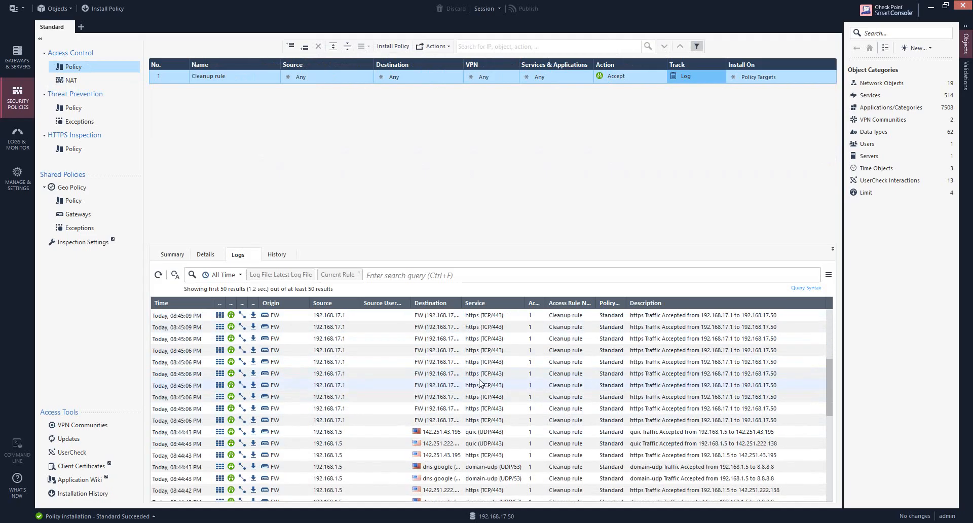
pyautogui.scroll(-2, 399, 406)
pyautogui.click(337, 422)
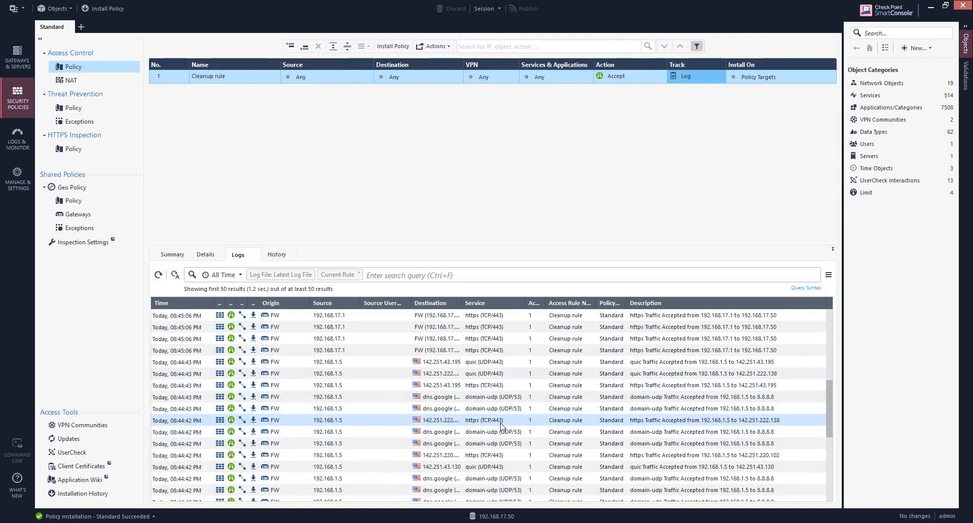
pyautogui.scroll(-6, 582, 416)
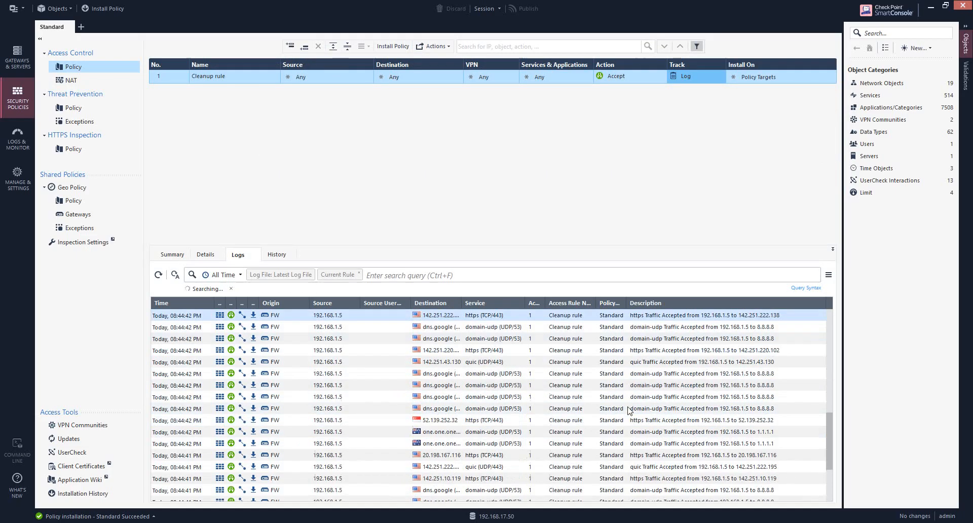
pyautogui.scroll(8, 628, 409)
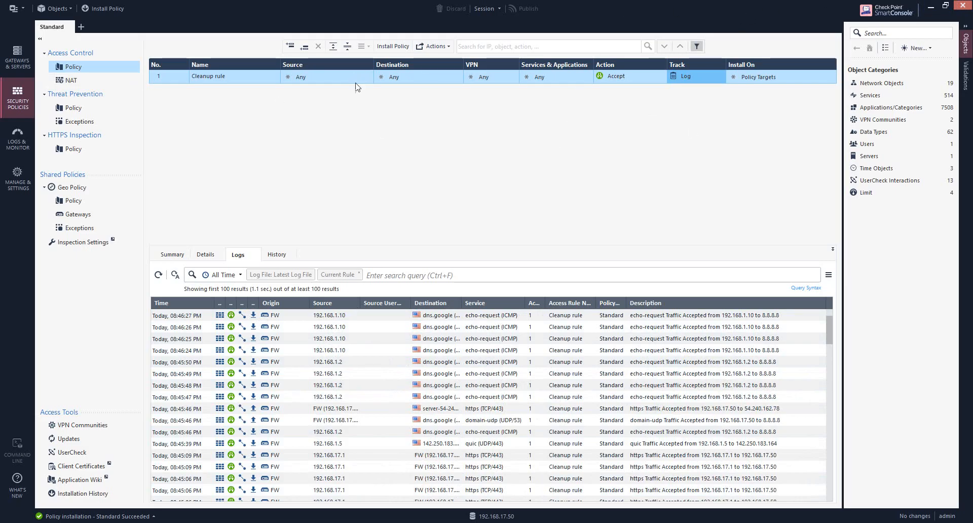
# - Review the manual NAT rule's original source and translated source objects
pyautogui.click(98, 81)
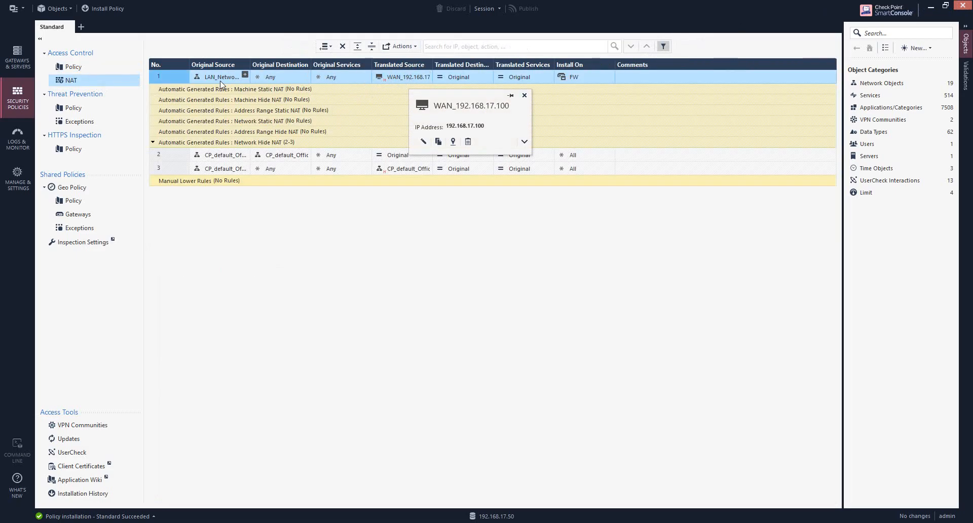
pyautogui.moveTo(227, 79)
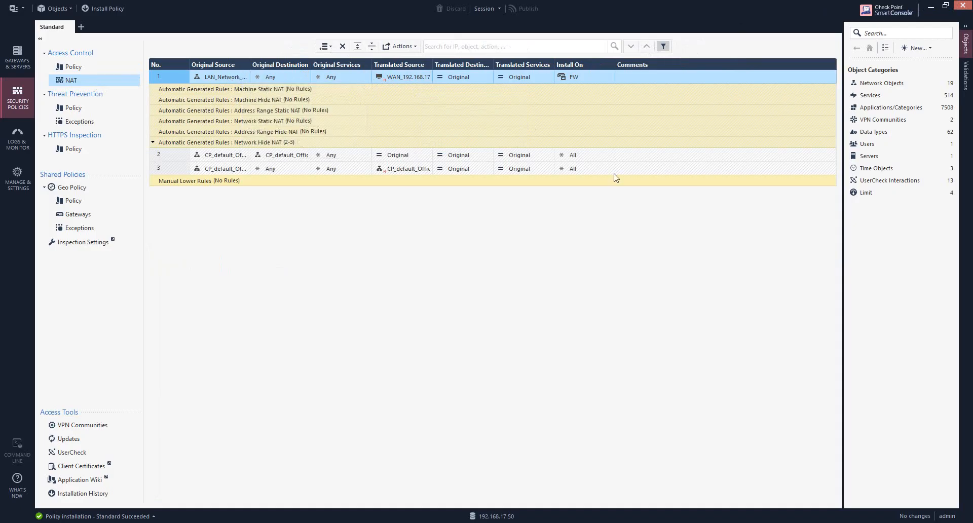